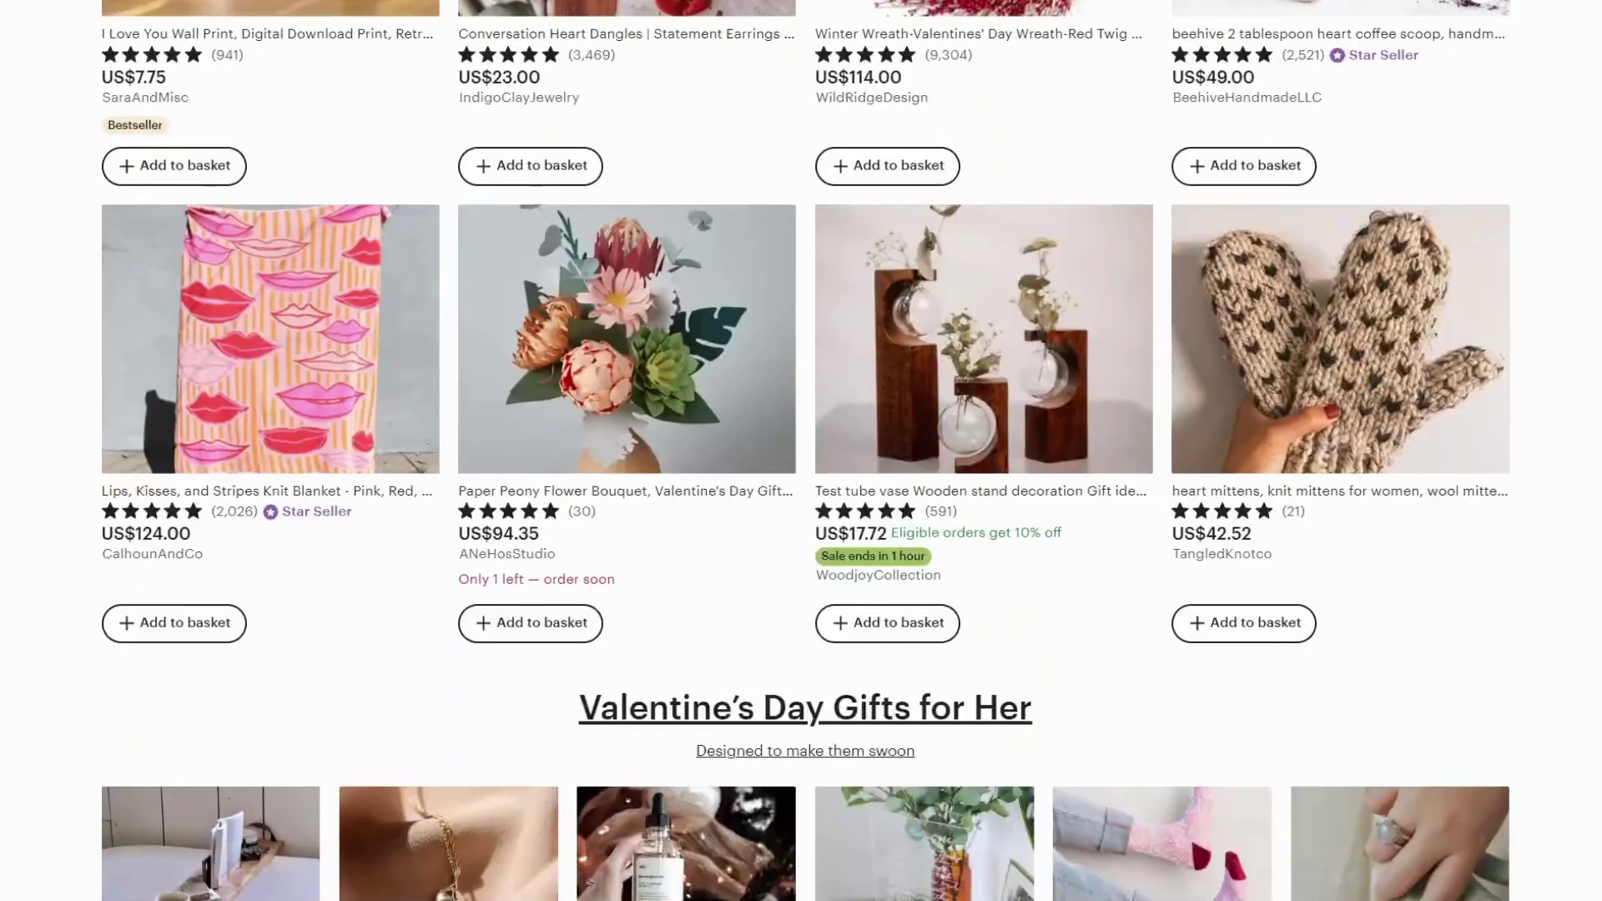
# - Scroll through Etsy's Valentine's gift listings and the printable Valentine cards and tags
pyautogui.scroll(-8, 802, 451)
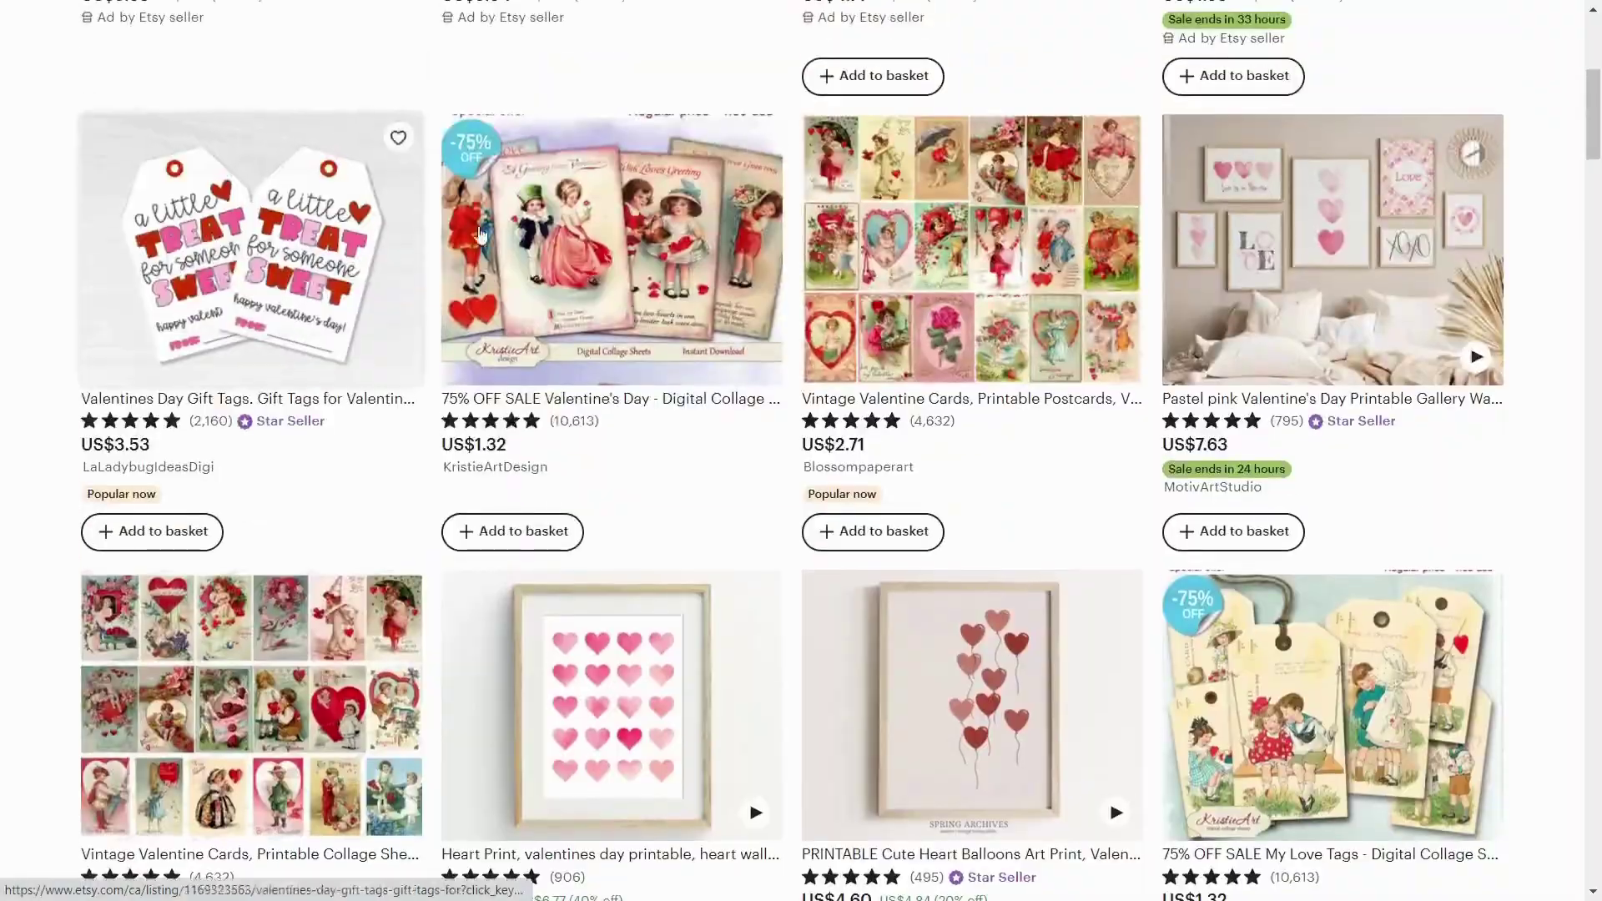
pyautogui.scroll(-5, 458, 319)
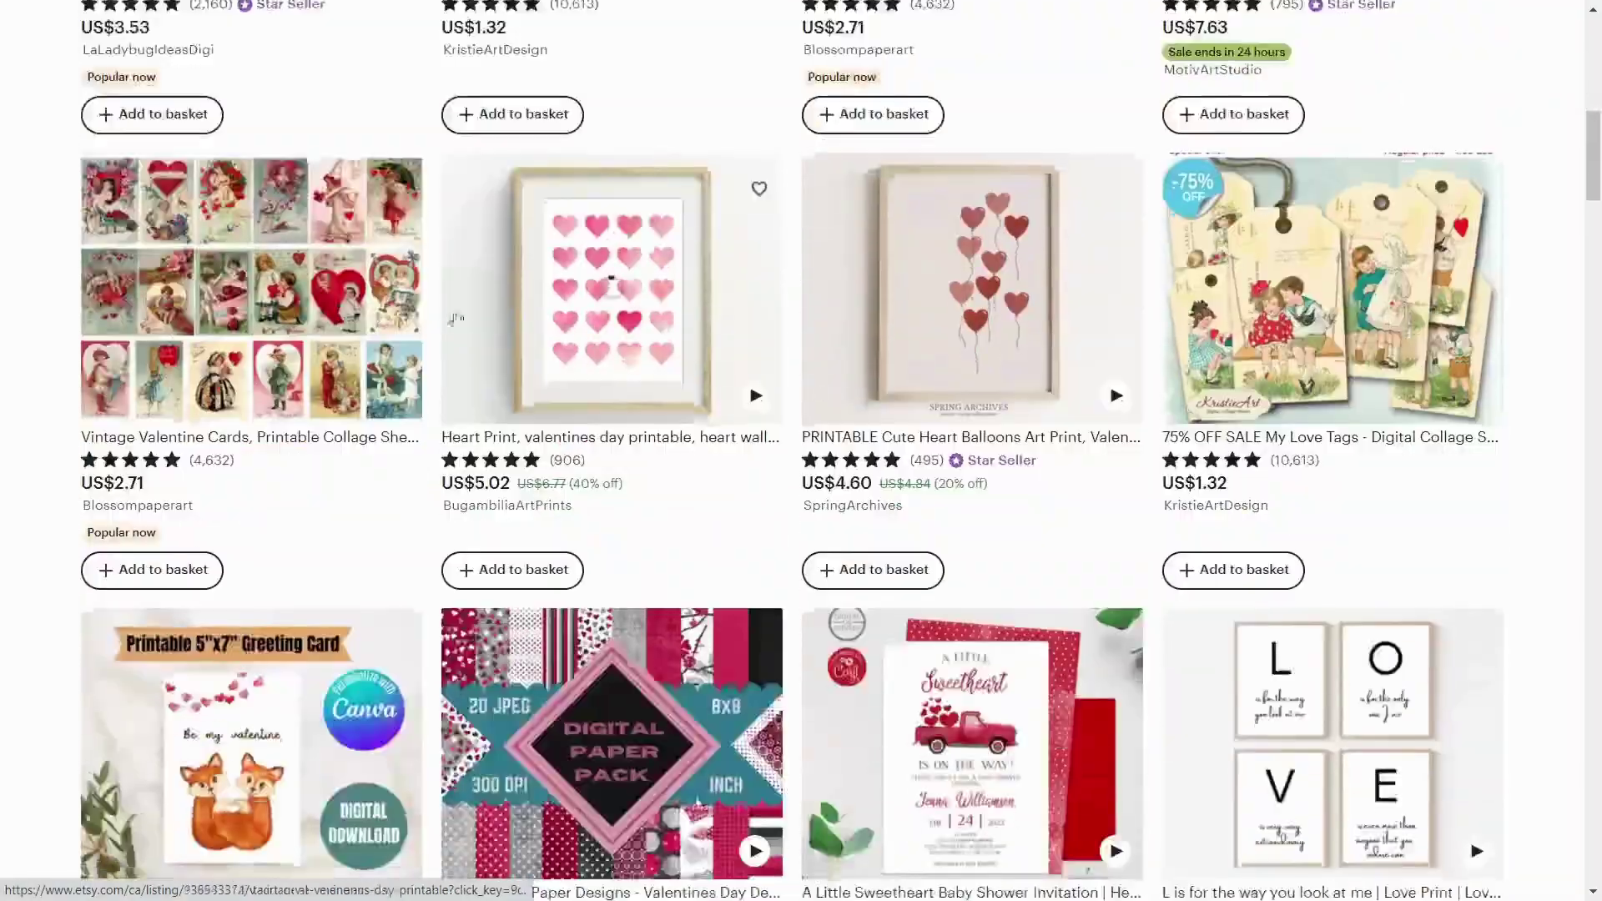
pyautogui.scroll(-18, 457, 319)
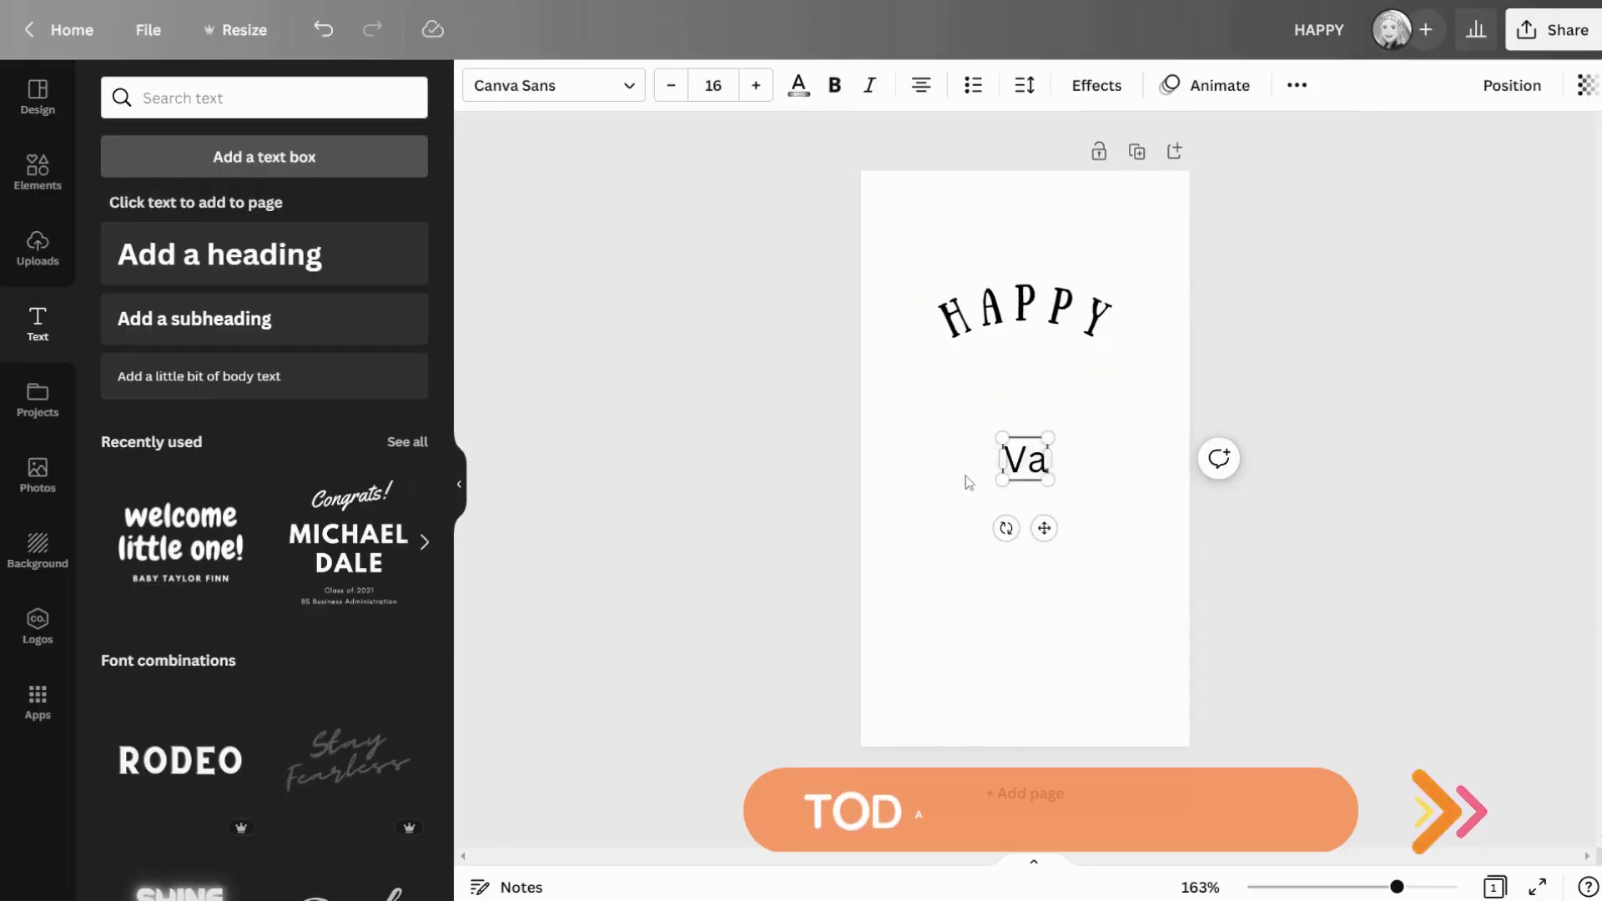
# - Finish typing Valentine, change its font and enlarge it, and add a DAY heading below
pyautogui.write('lentine')
pyautogui.click(553, 85)
pyautogui.click(192, 284)
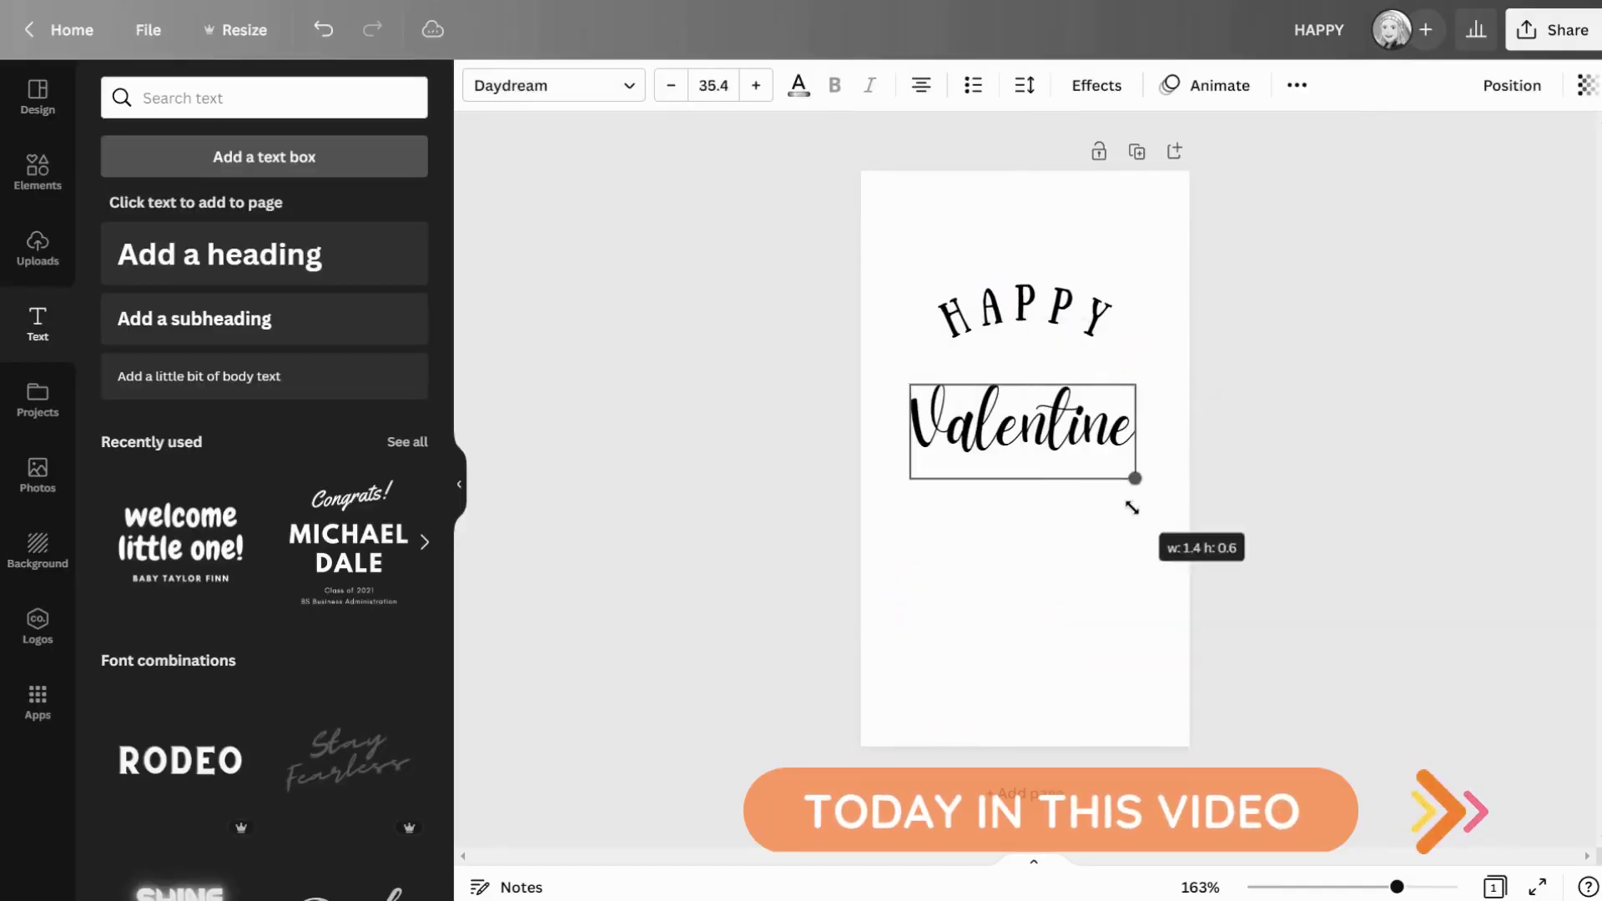
pyautogui.moveTo(1131, 498); pyautogui.dragTo(1169, 501)
pyautogui.click(1033, 318)
pyautogui.click(848, 283)
pyautogui.moveTo(219, 255); pyautogui.dragTo(959, 542)
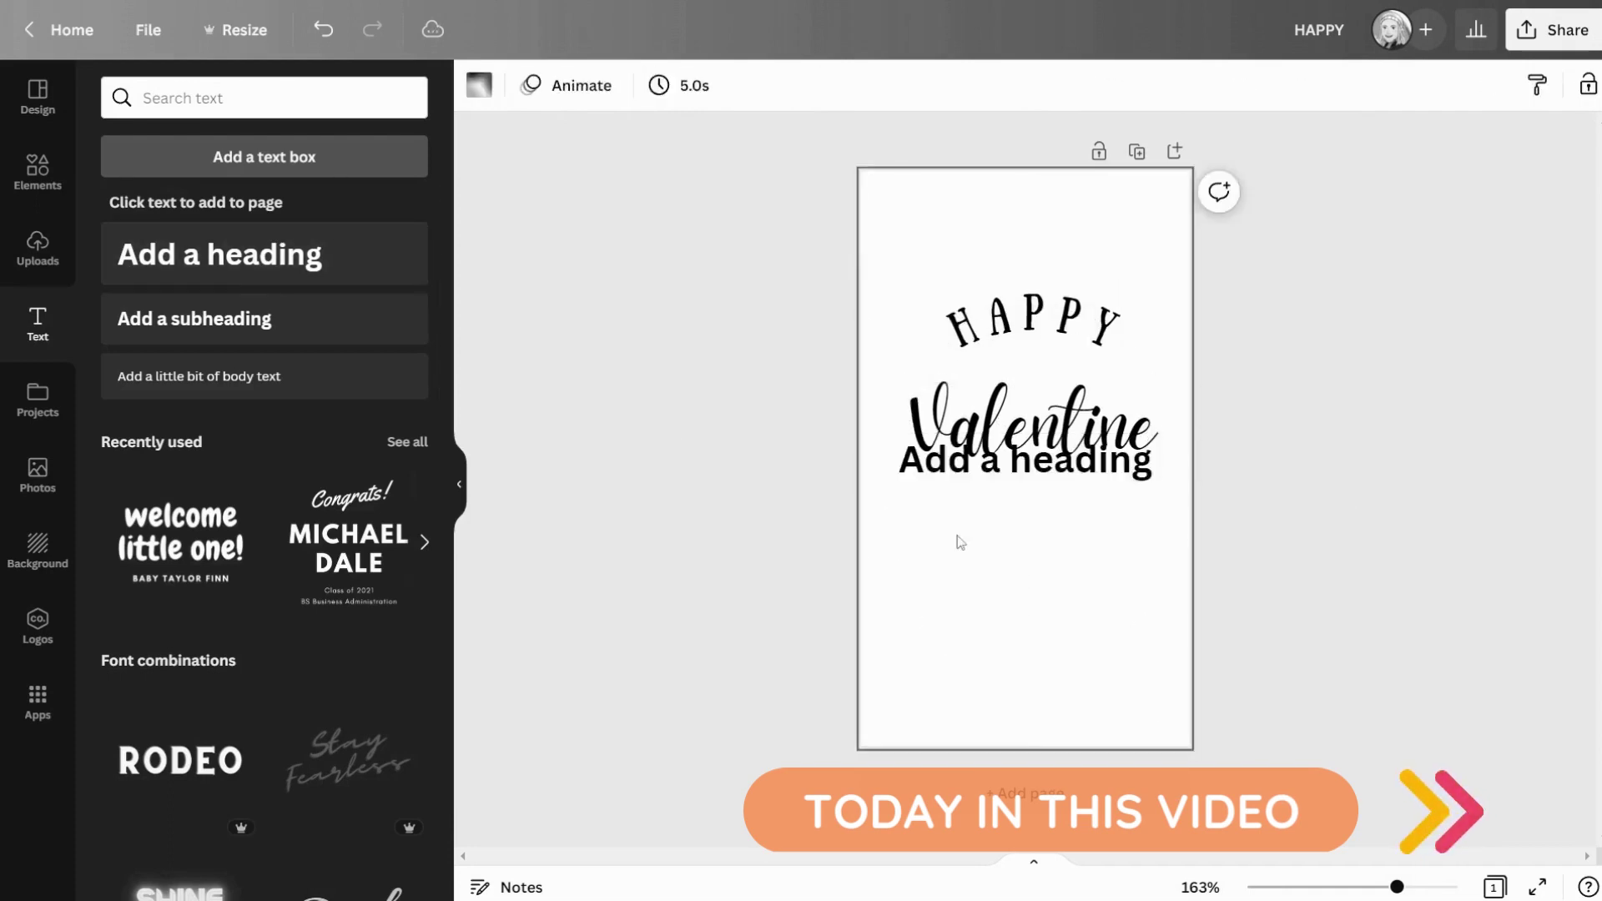
pyautogui.doubleClick(1030, 504)
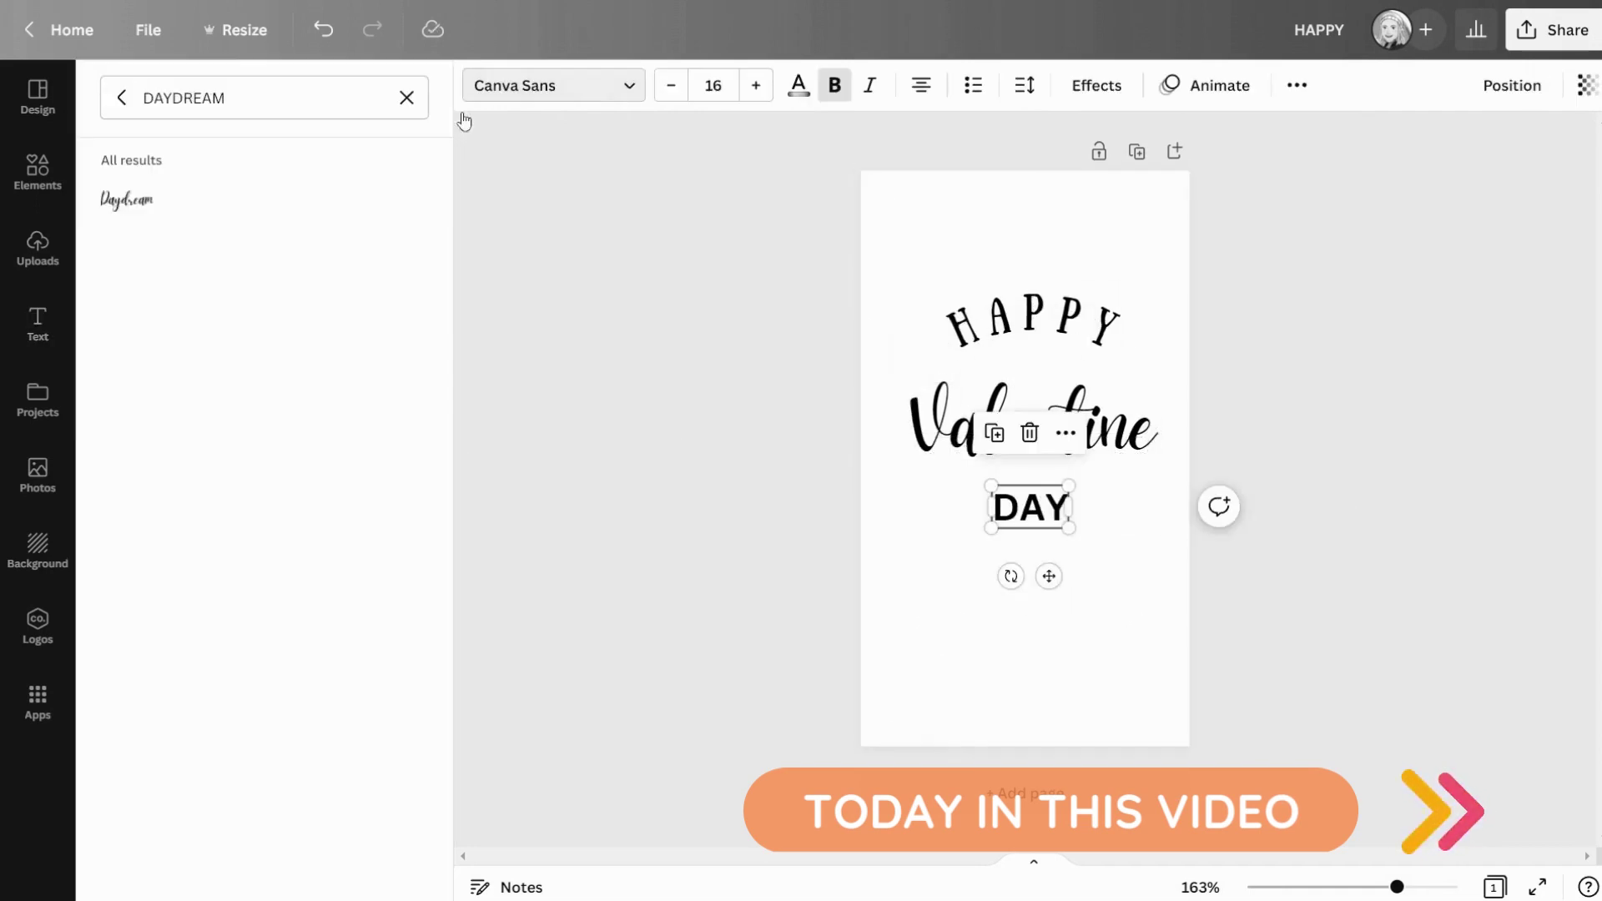
pyautogui.click(143, 201)
# - Add a heading below DAY and begin the tagline 'A LITTLE TREAT FOR SOME'
pyautogui.click(1034, 318)
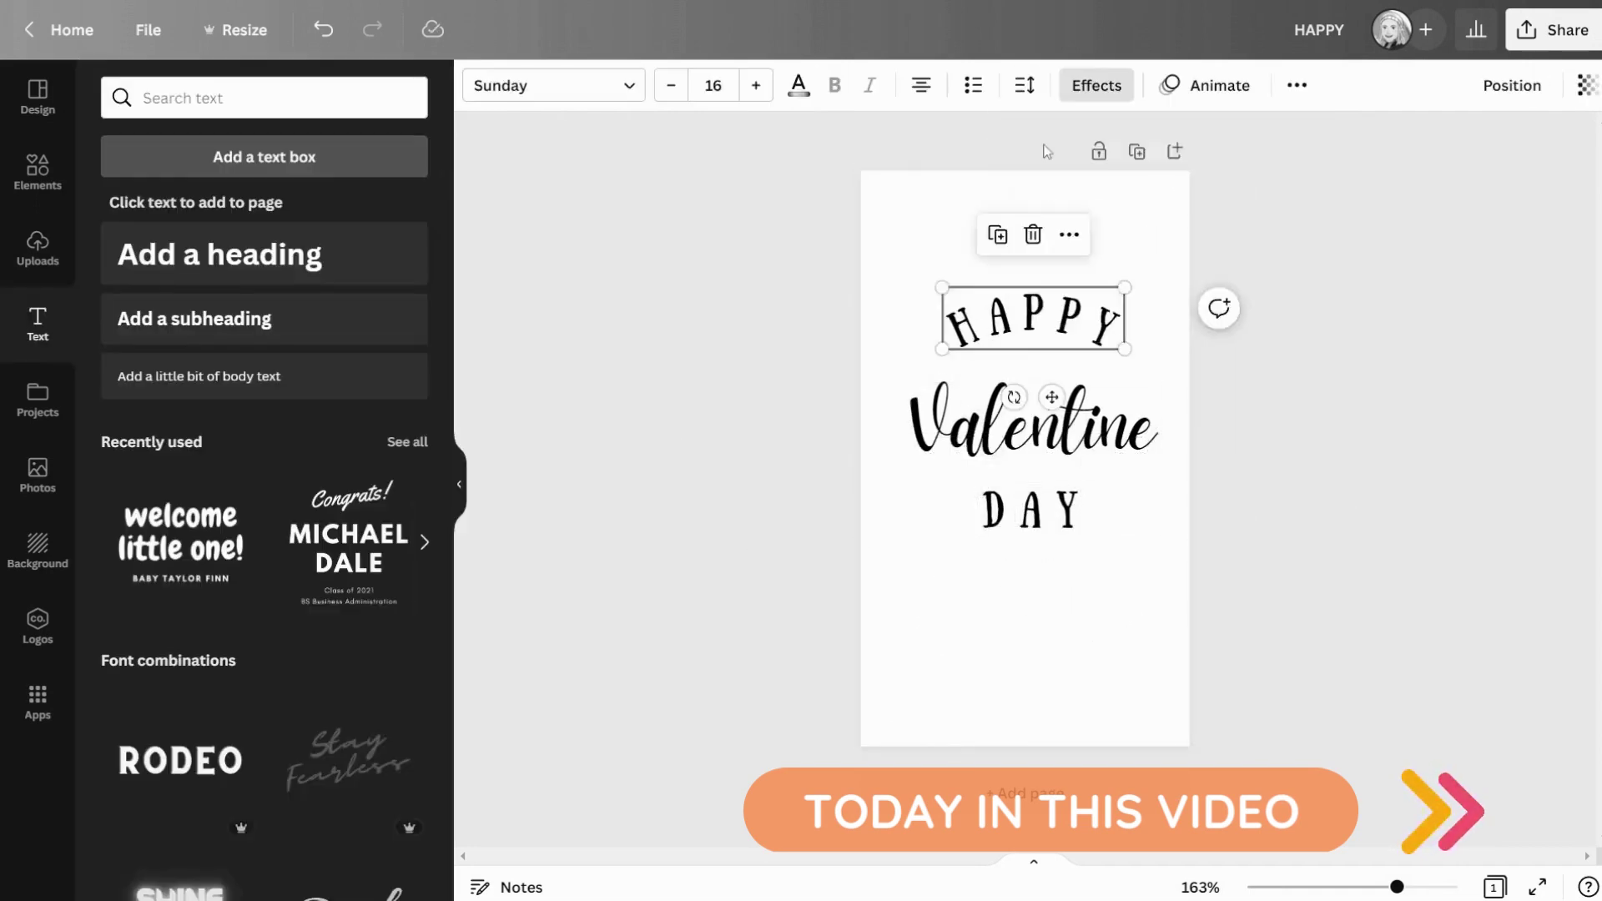
pyautogui.click(1033, 428)
pyautogui.moveTo(909, 373); pyautogui.dragTo(893, 365)
pyautogui.click(873, 522)
pyautogui.moveTo(161, 264); pyautogui.dragTo(944, 625)
pyautogui.doubleClick(944, 624)
pyautogui.write('A LITTLE T')
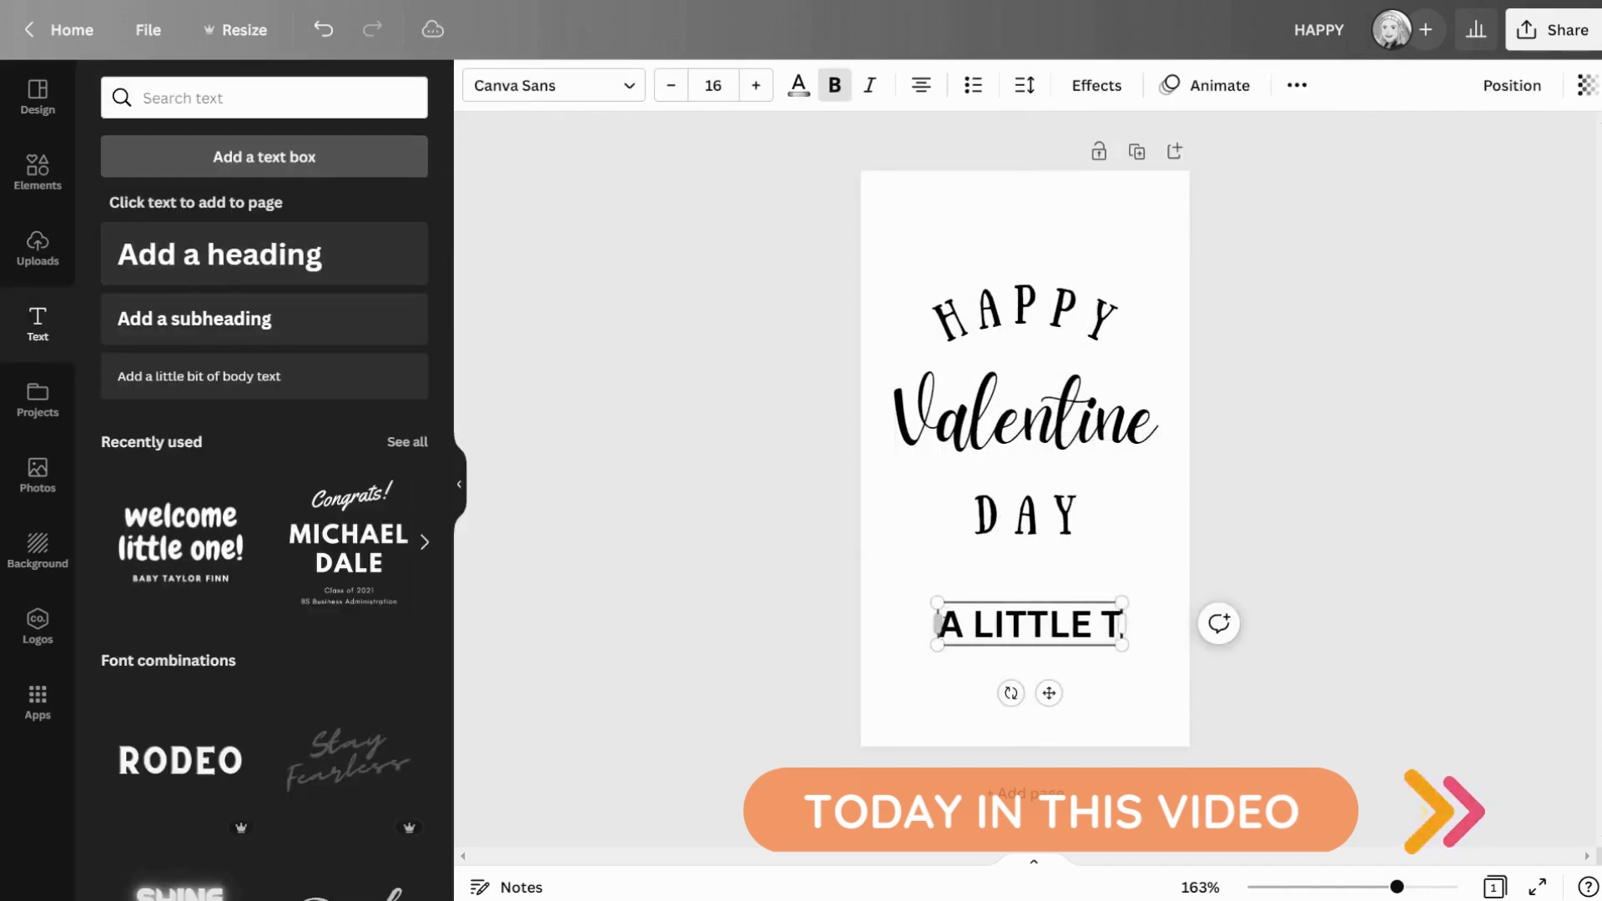
pyautogui.write('REAT FOR SOME')
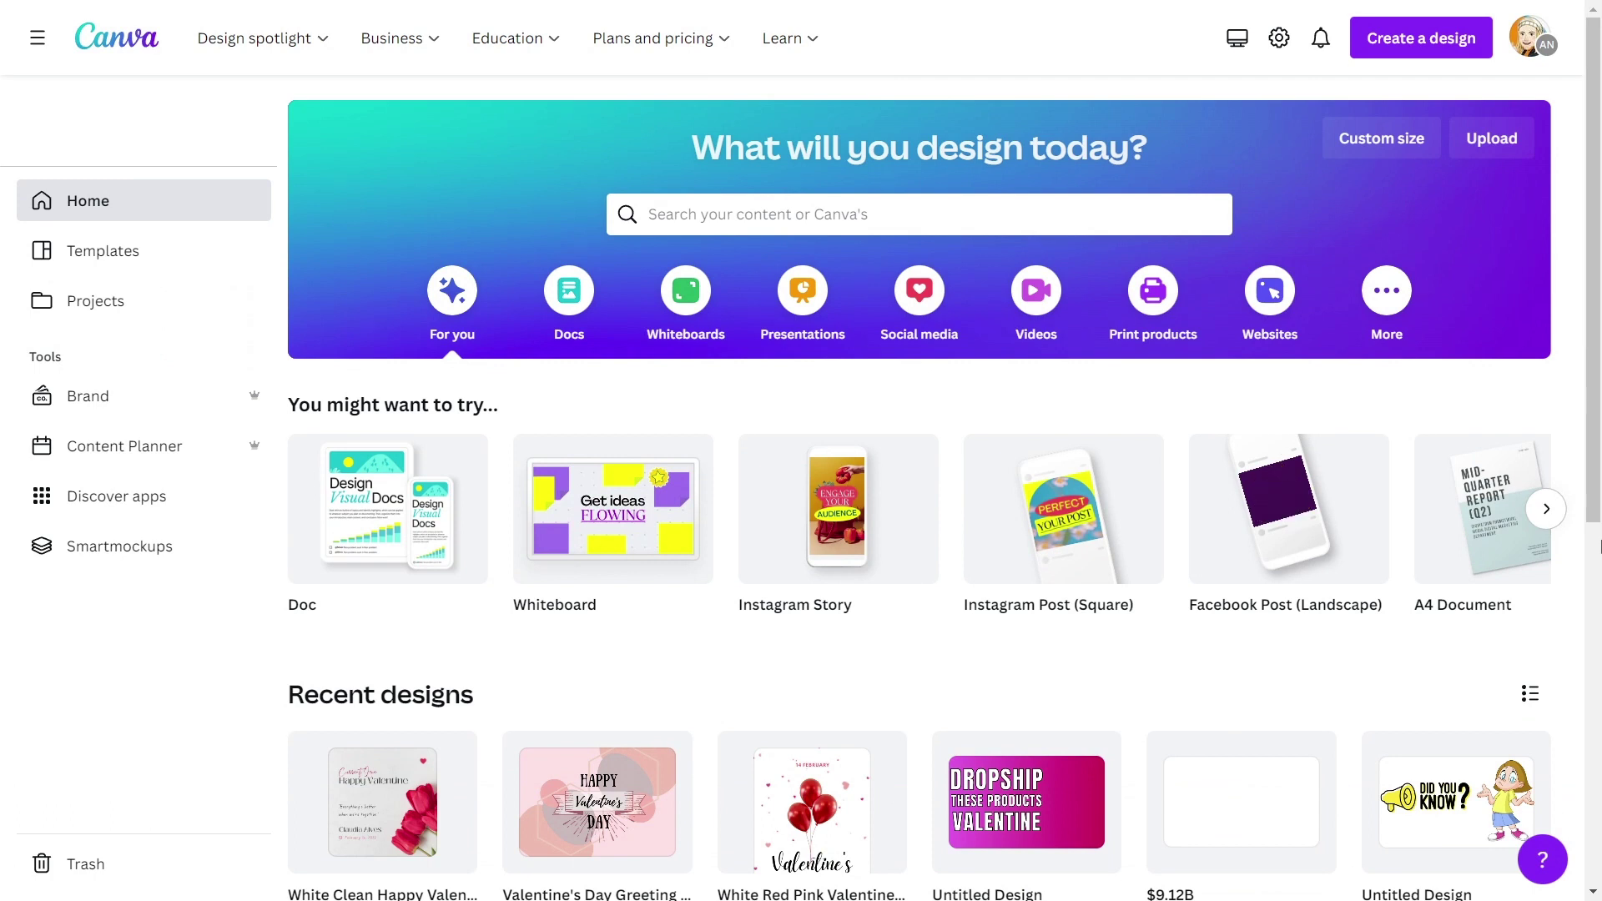
# - Create a custom-size design in inches, 2 wide by 3.5 high
pyautogui.click(1382, 138)
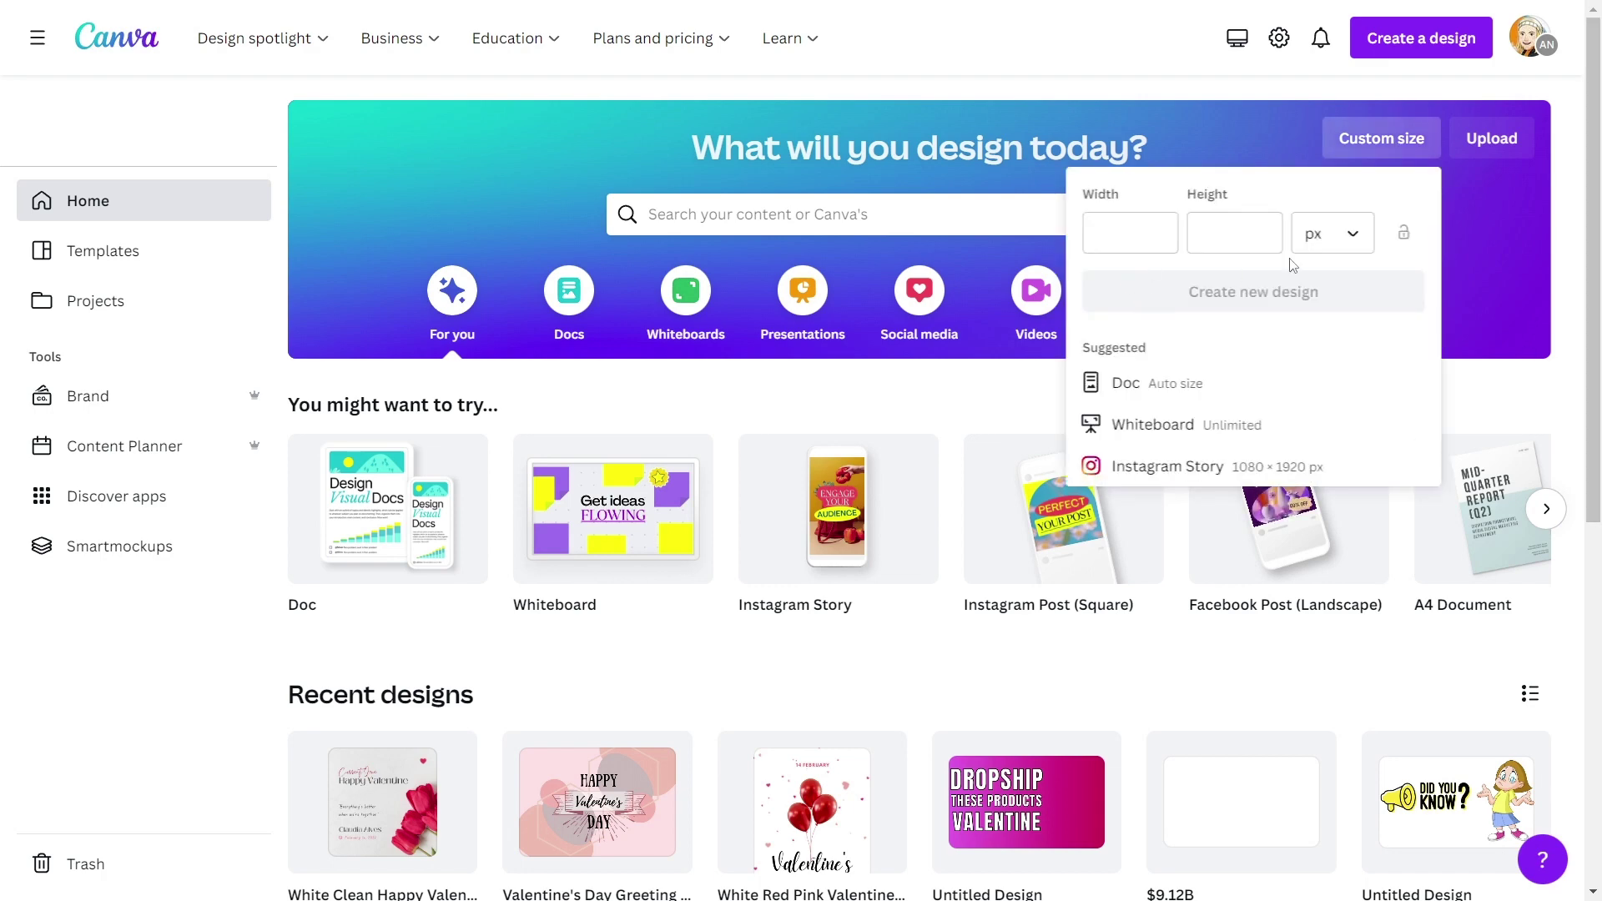
pyautogui.click(1352, 237)
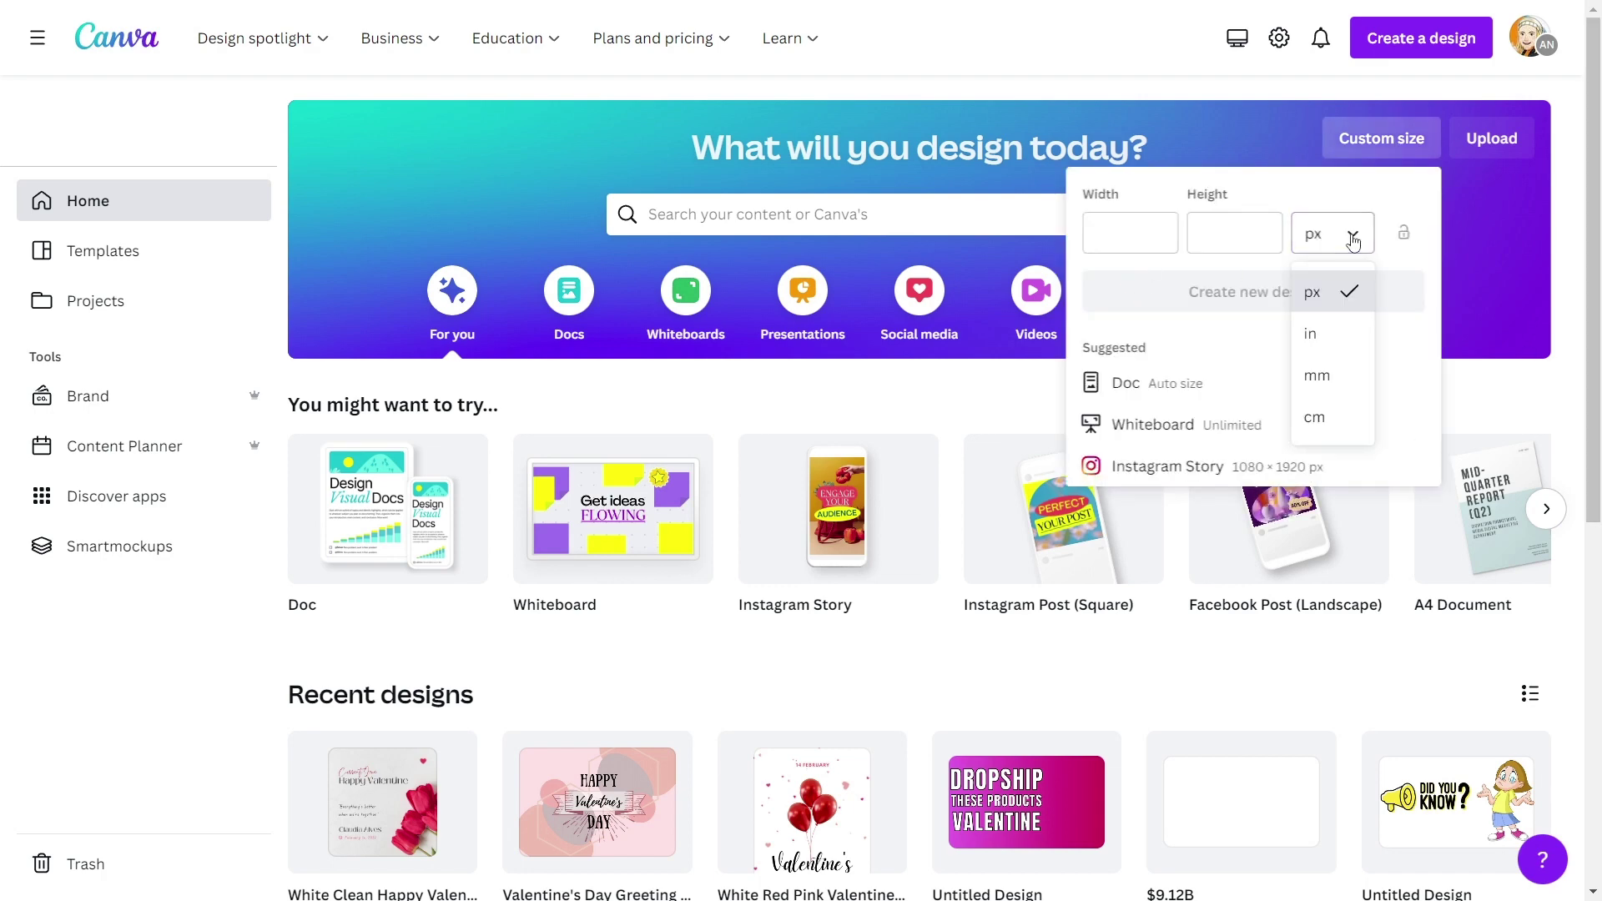
pyautogui.click(1337, 338)
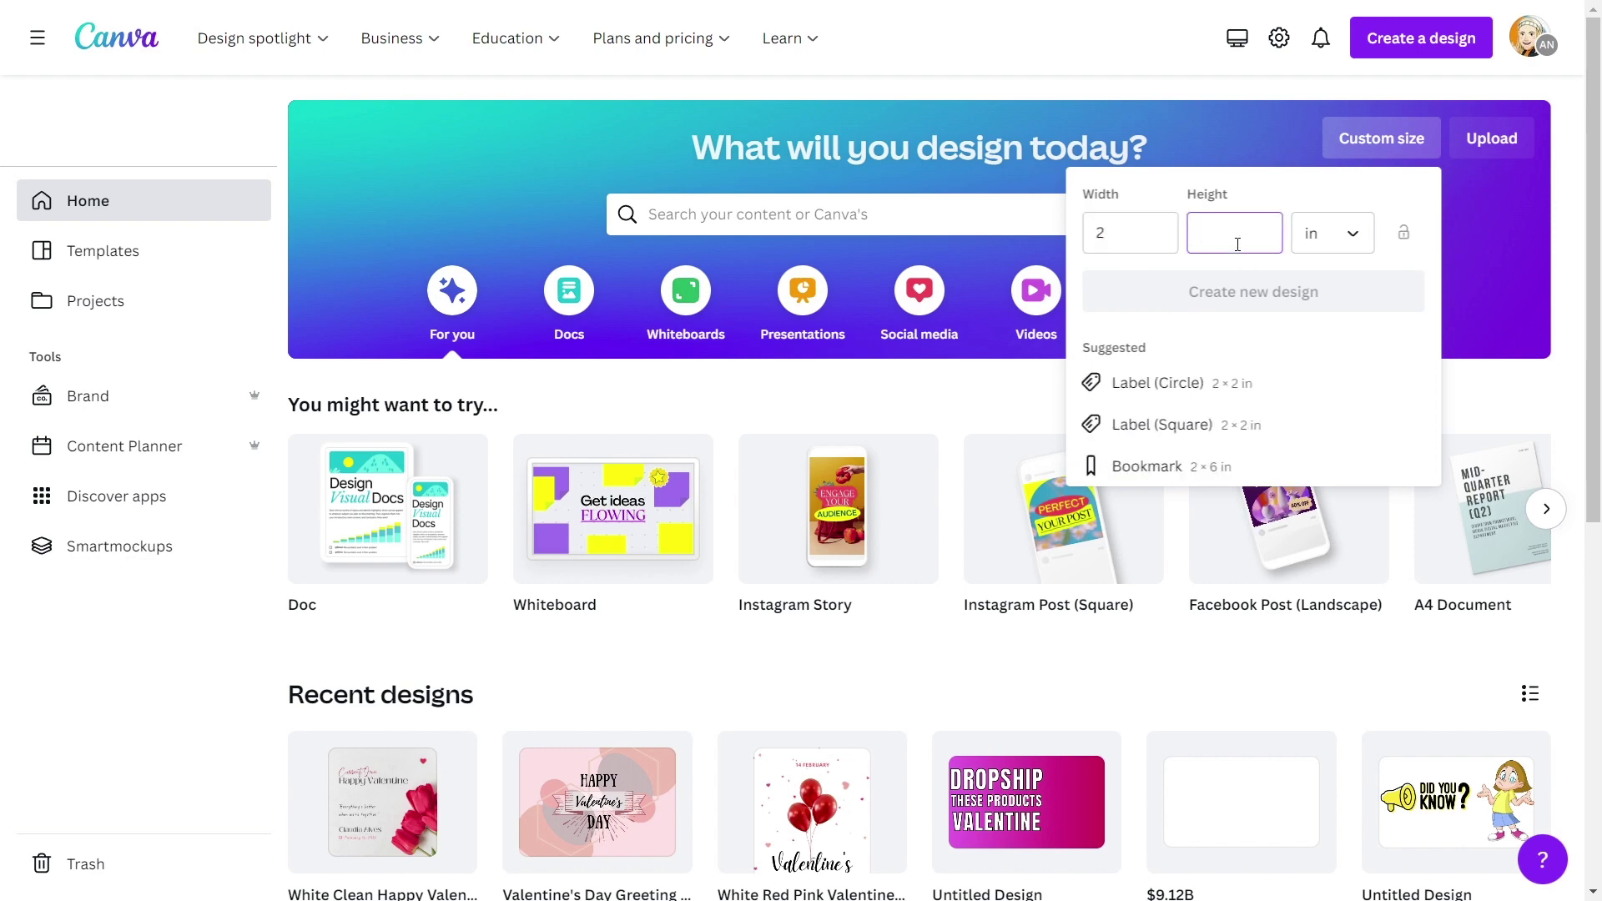
pyautogui.write('3.5')
pyautogui.click(1284, 287)
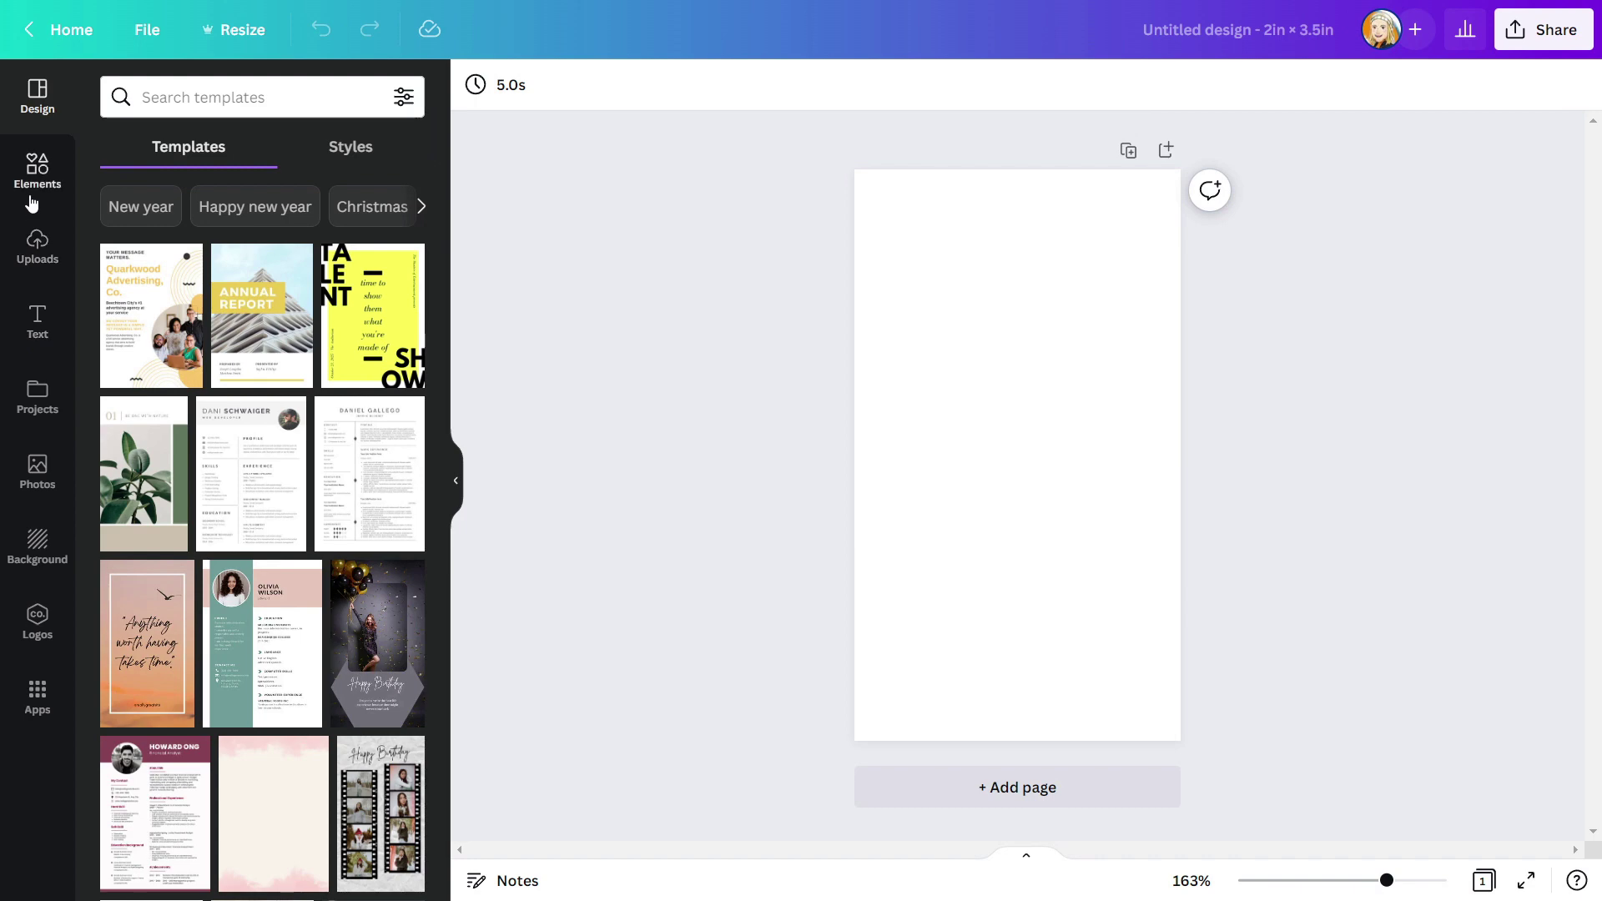
# - Add a HAPPY heading and move it toward the top centre of the tag
pyautogui.click(37, 334)
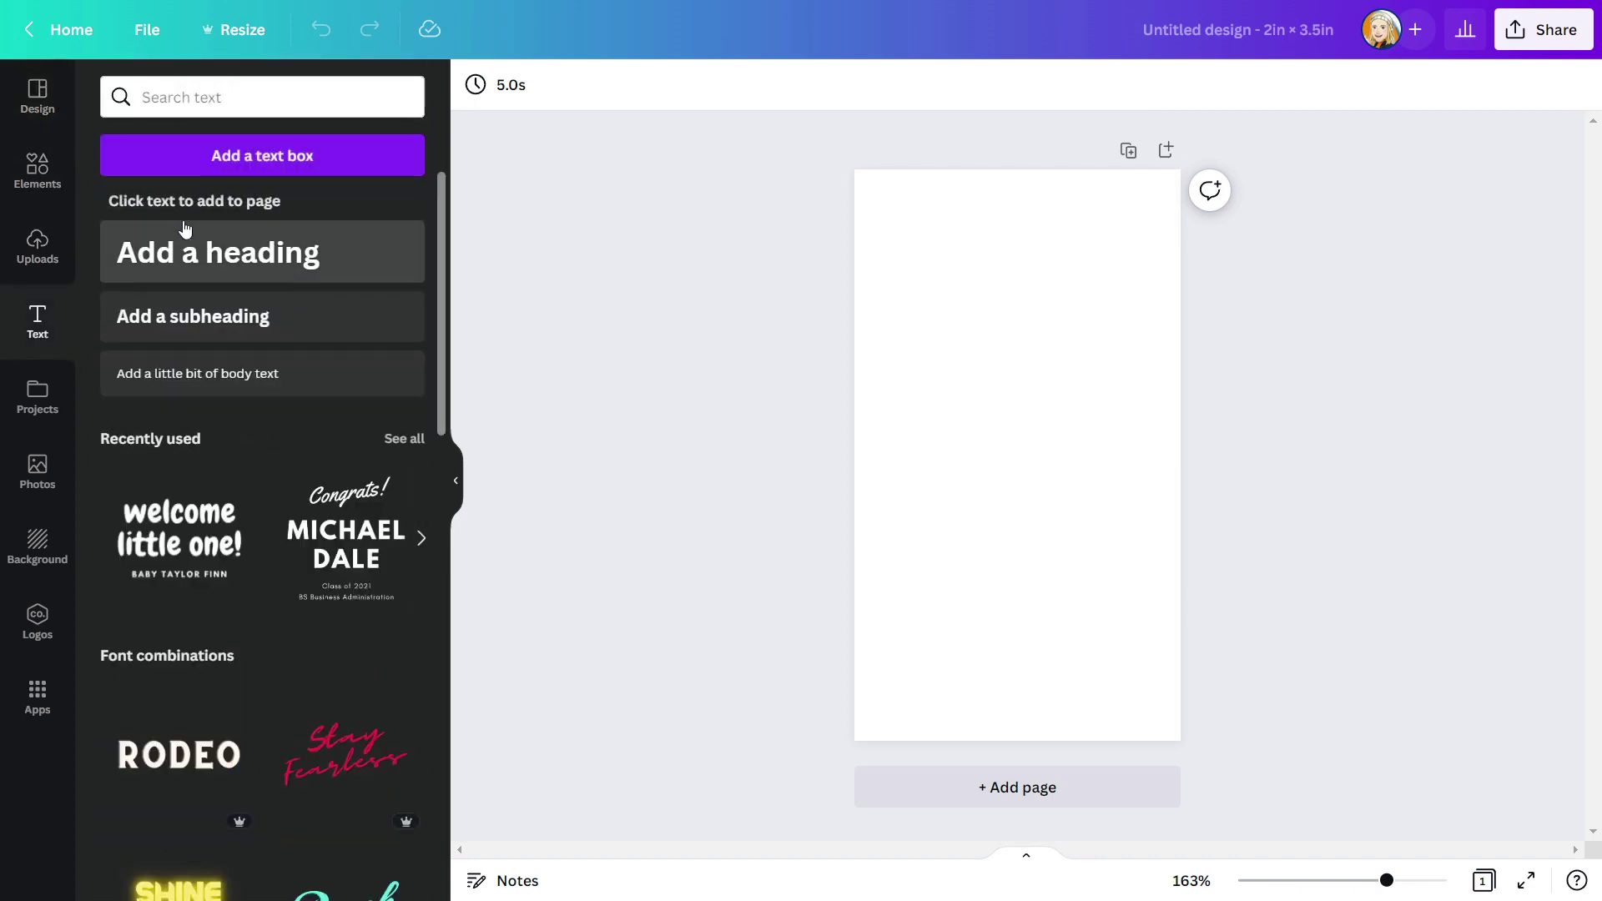
pyautogui.click(296, 282)
pyautogui.write('HAPPY')
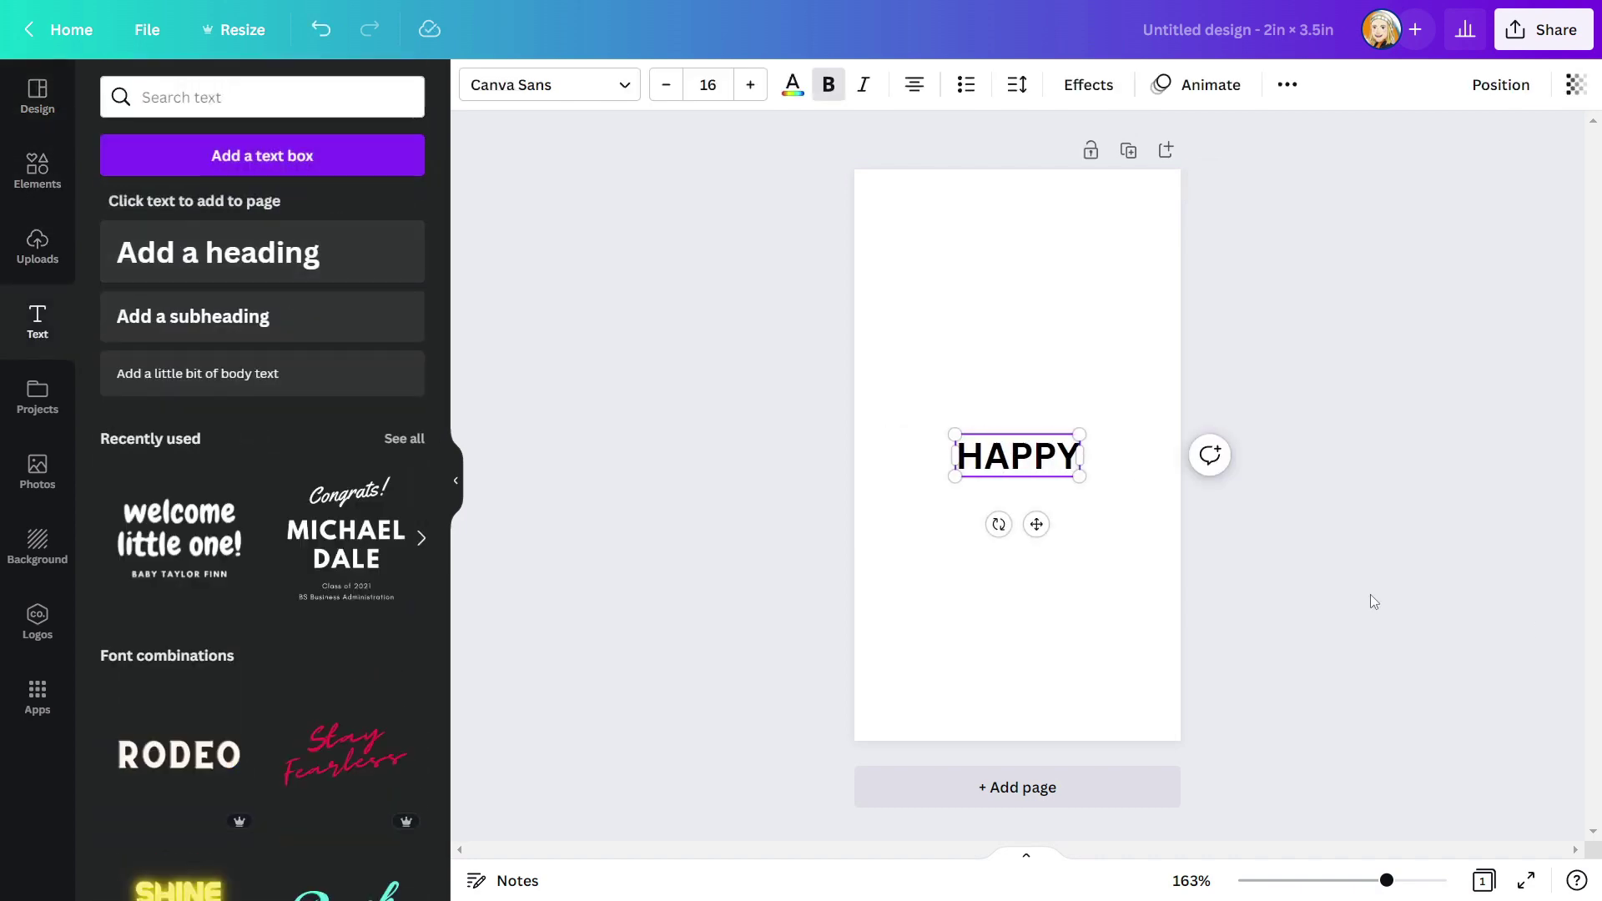
pyautogui.click(1371, 595)
pyautogui.moveTo(1018, 456); pyautogui.dragTo(1018, 325)
# - Set HAPPY in the Sunday font, after trying Daydream, and nudge it higher
pyautogui.click(550, 84)
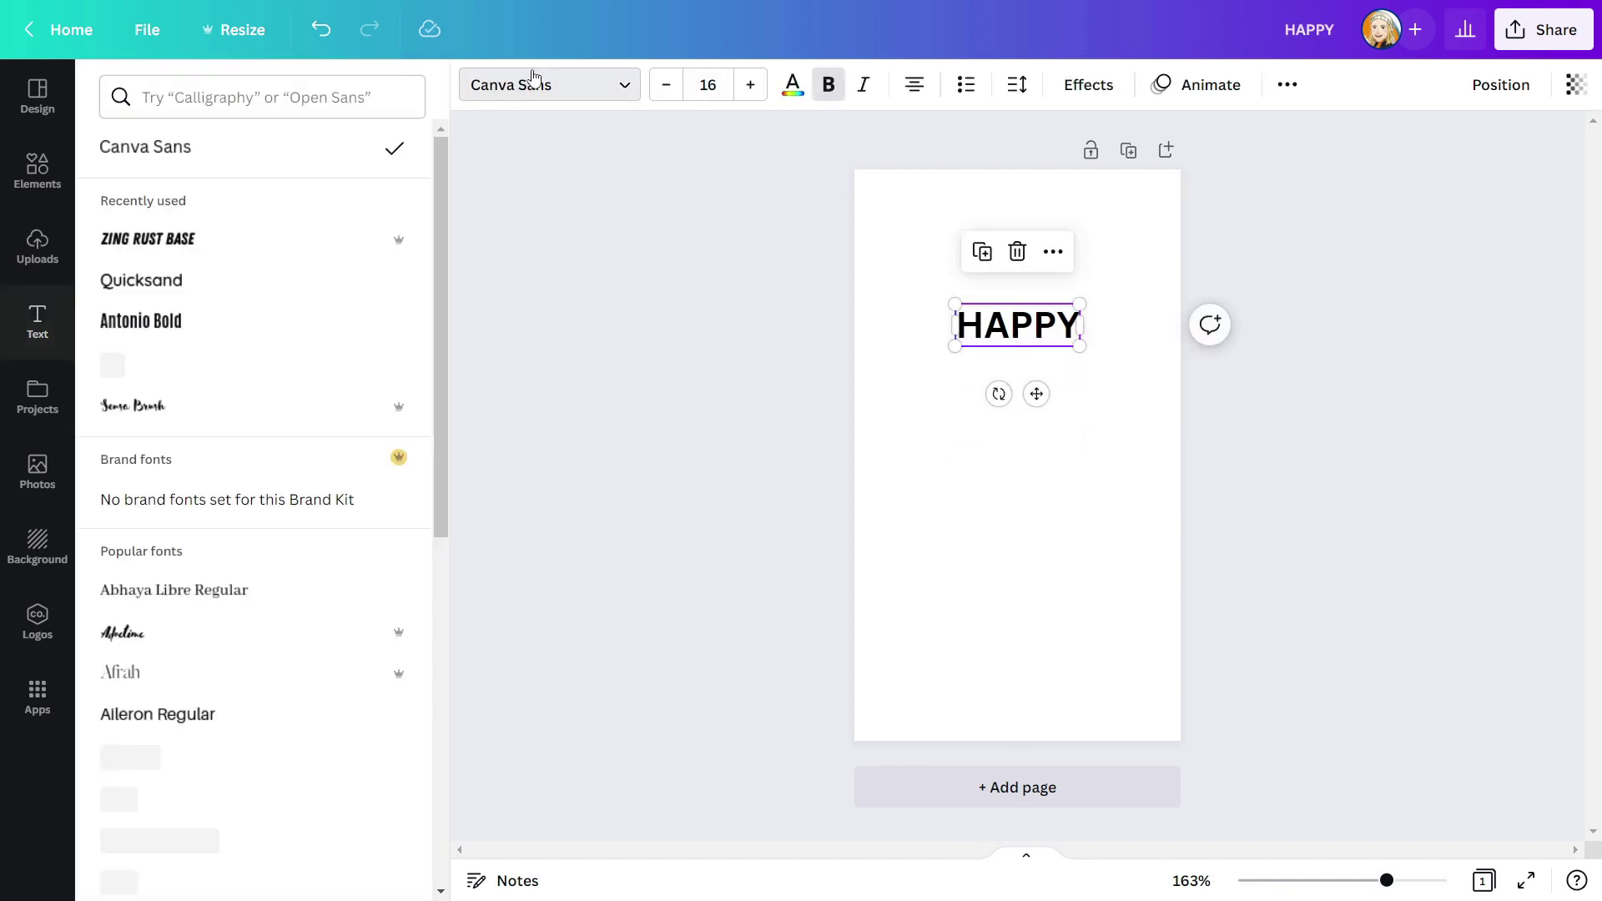
pyautogui.scroll(-3, 252, 254)
pyautogui.scroll(-5, 250, 234)
pyautogui.click(242, 98)
pyautogui.write('DAY')
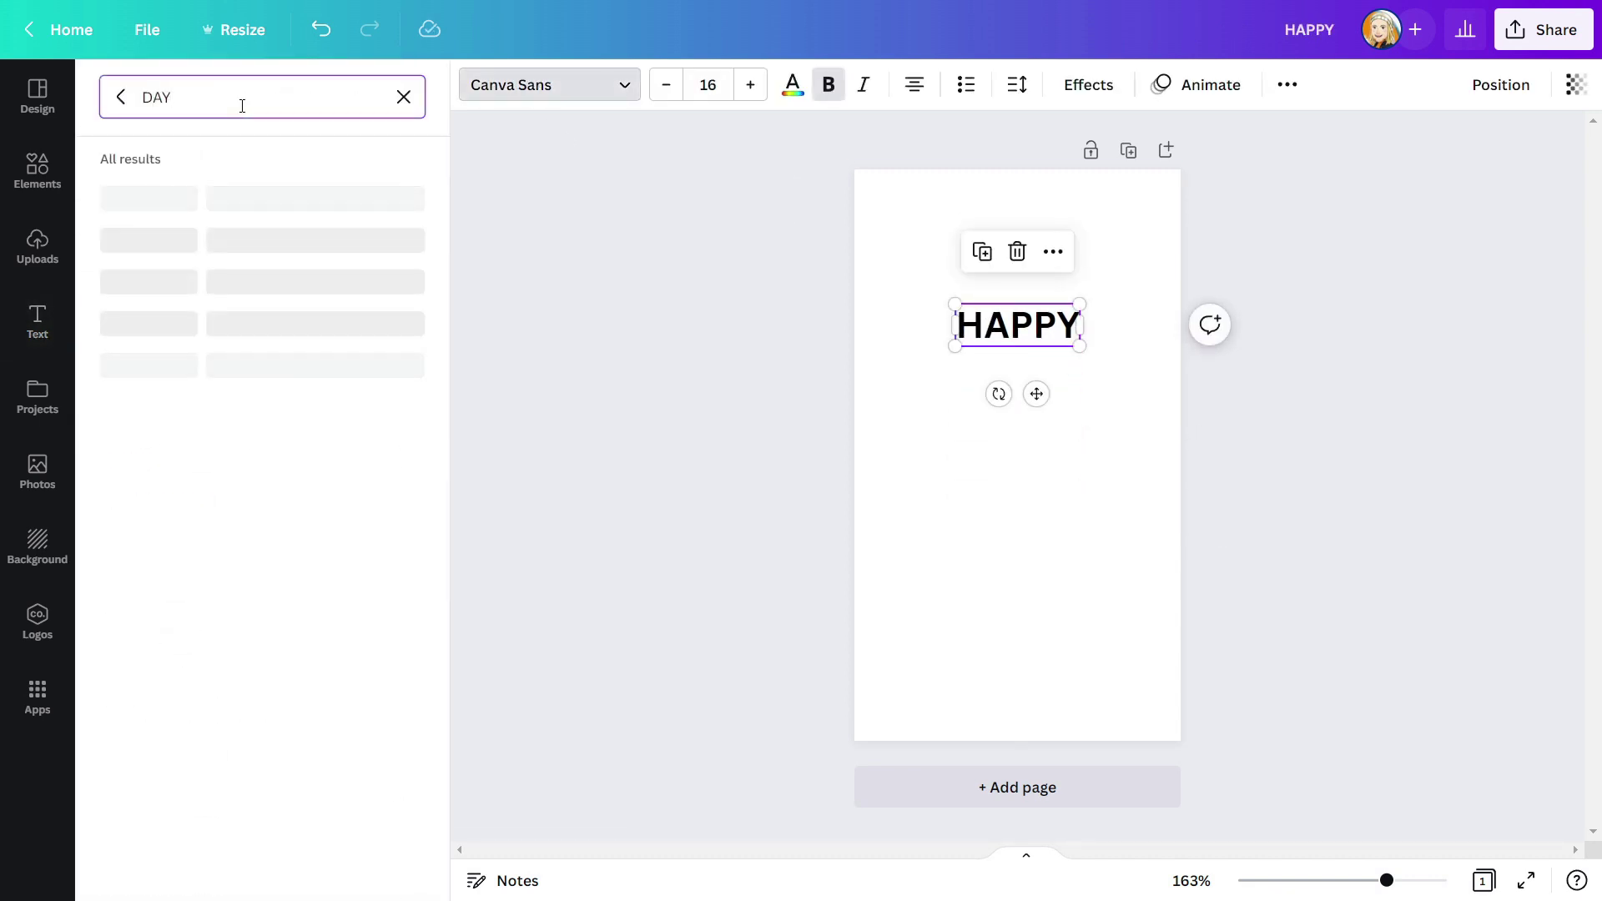
pyautogui.write('DREAM')
pyautogui.click(172, 202)
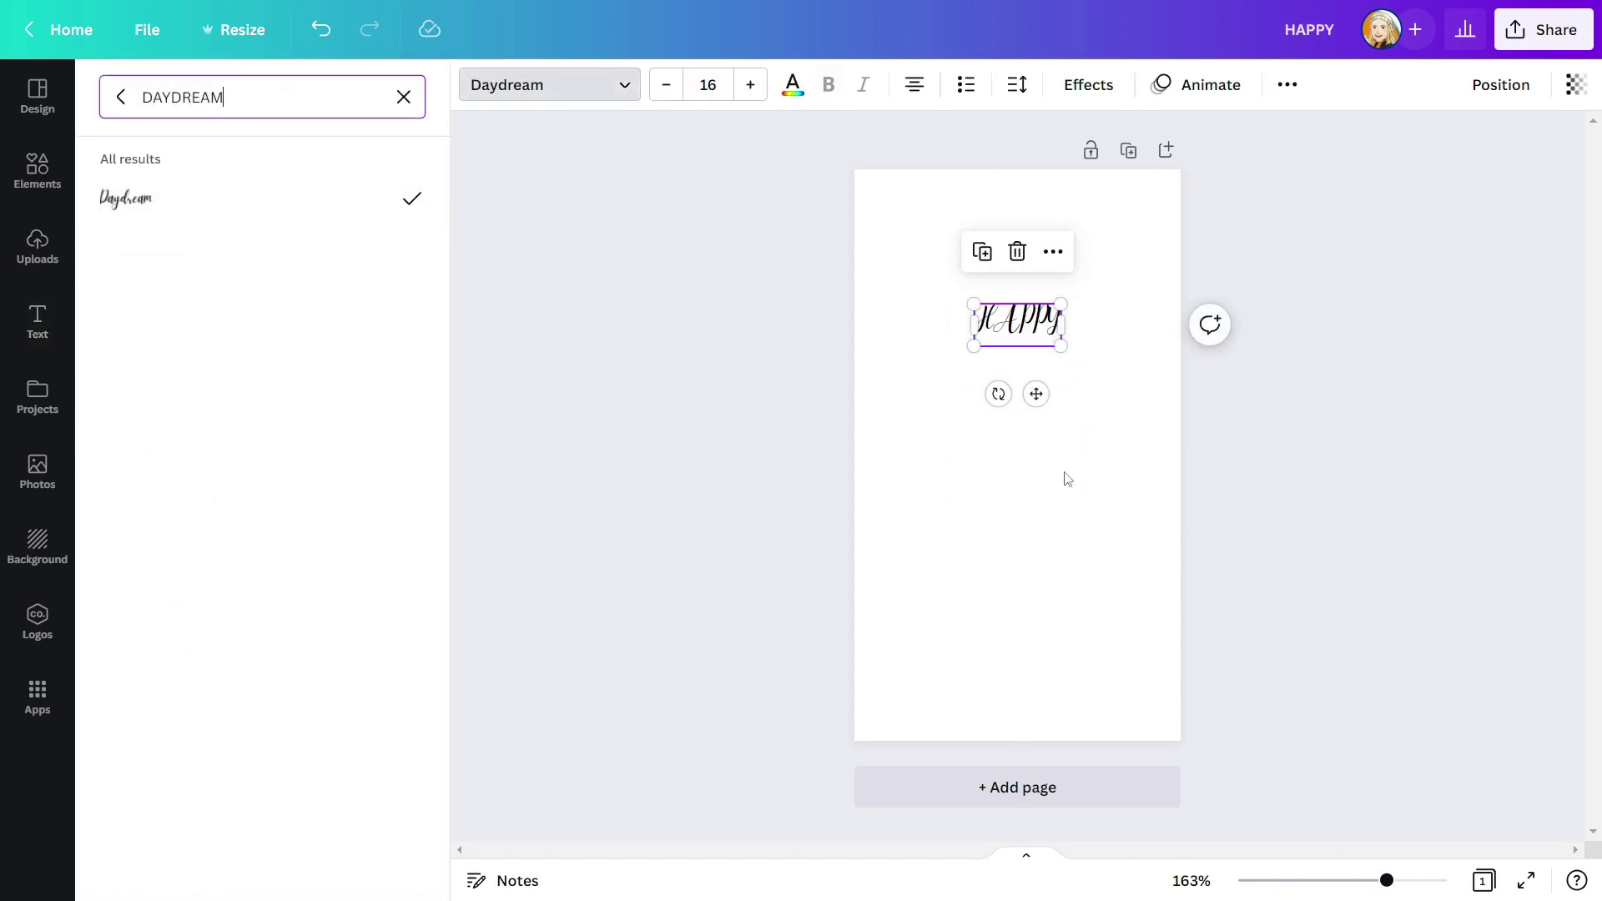
pyautogui.click(404, 97)
pyautogui.write('SUNDAY')
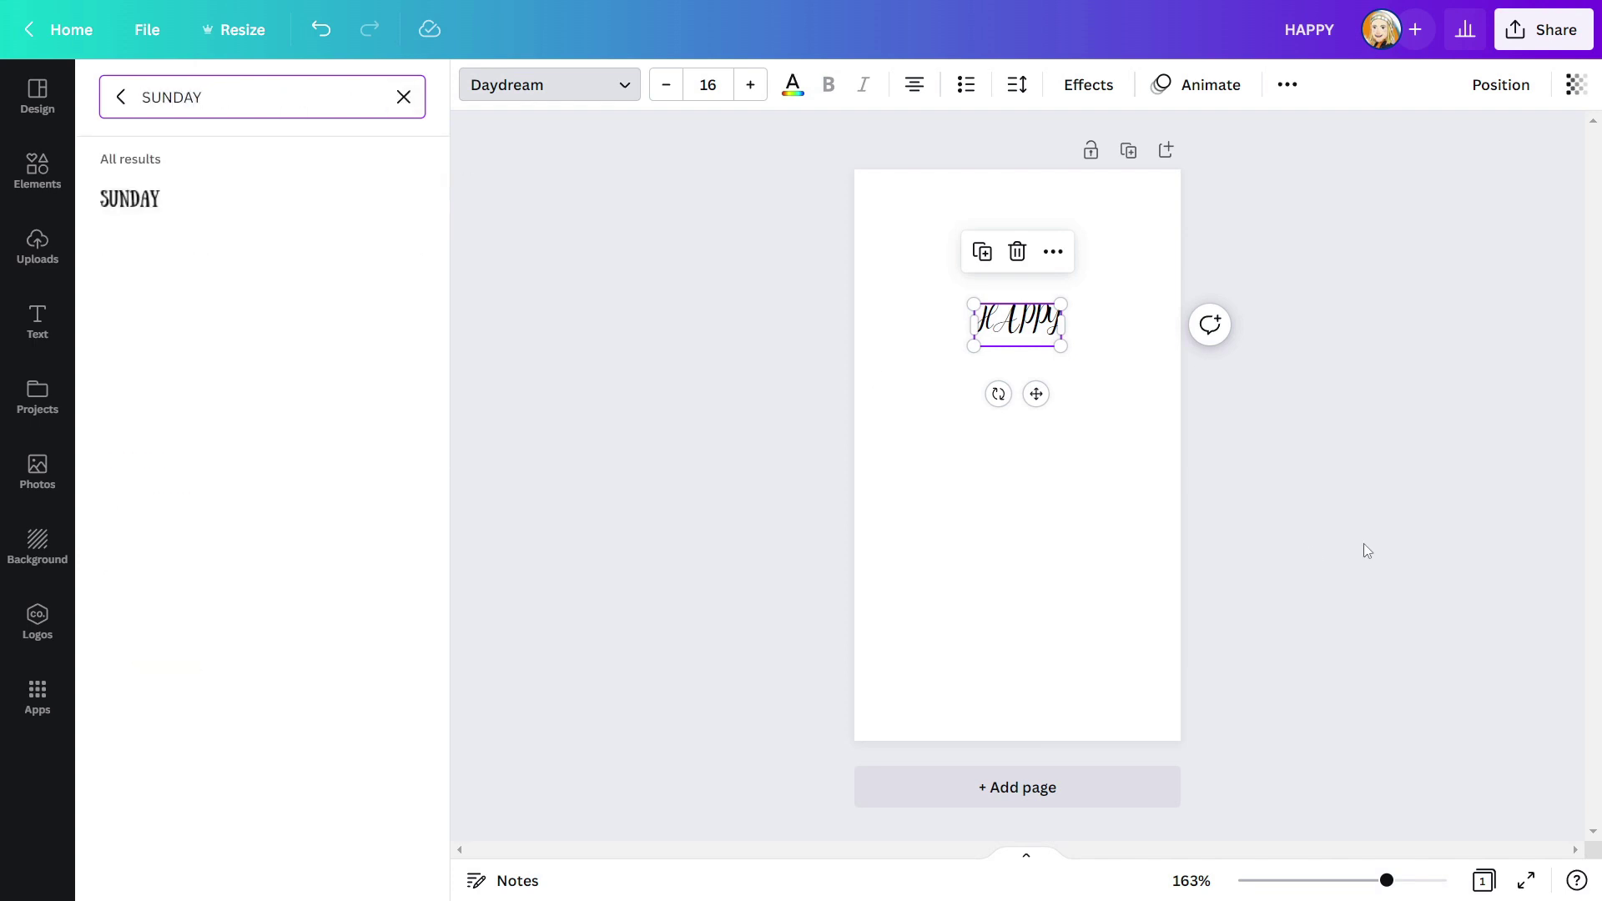
pyautogui.press('Return')
pyautogui.moveTo(1013, 332); pyautogui.dragTo(1003, 303)
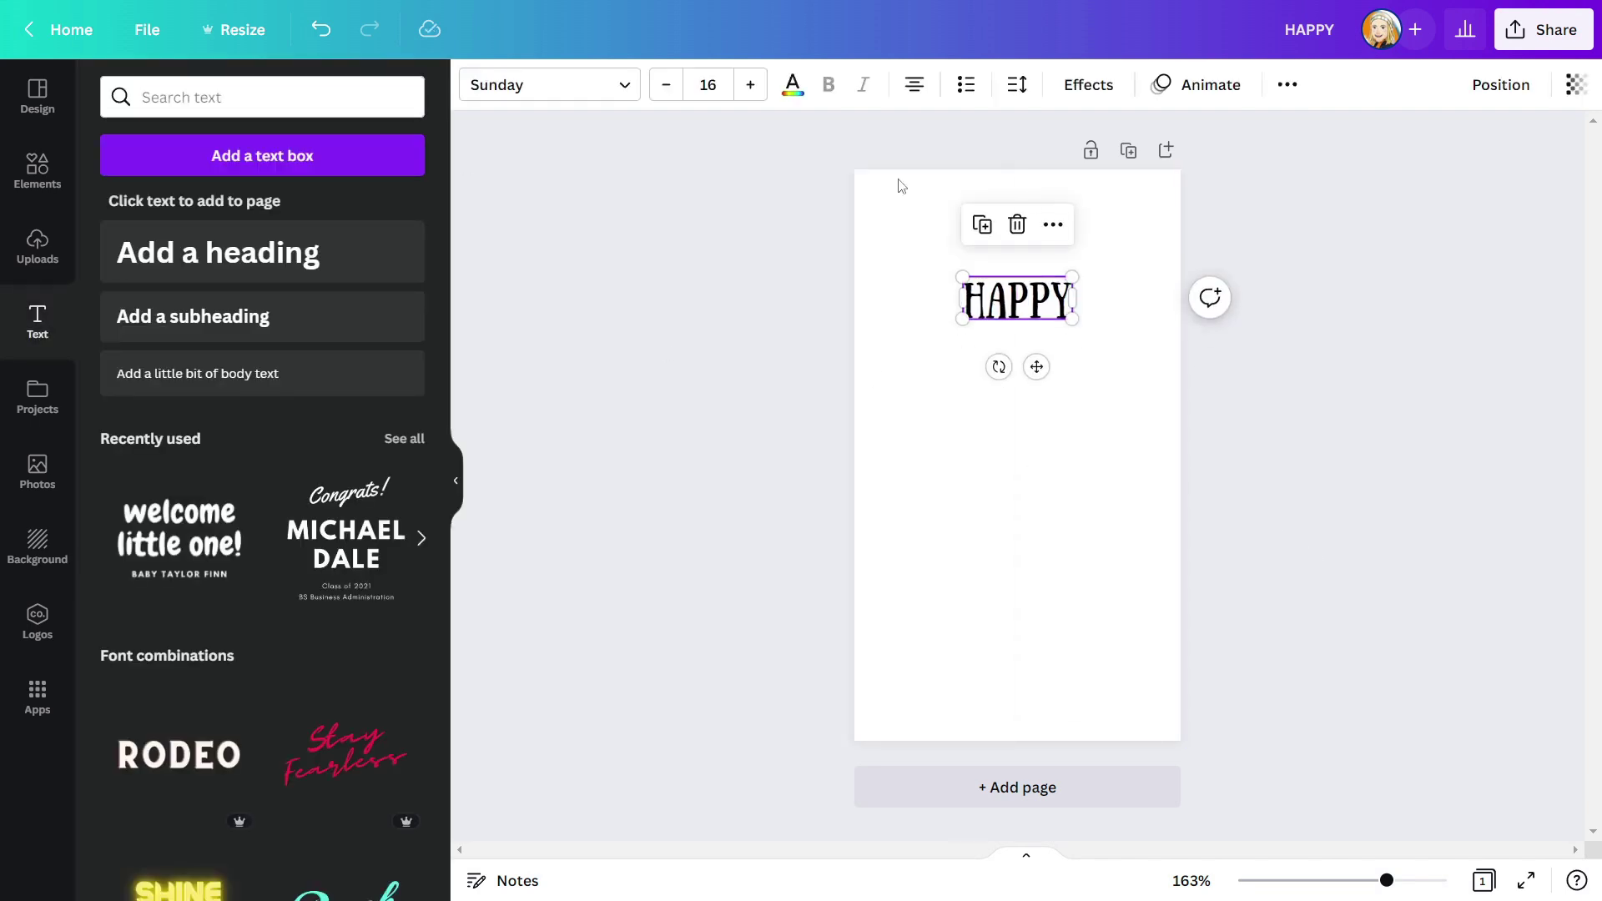
pyautogui.click(1089, 85)
# - Curve HAPPY to 53 and widen its letter spacing to 424, then recentre it
pyautogui.click(304, 701)
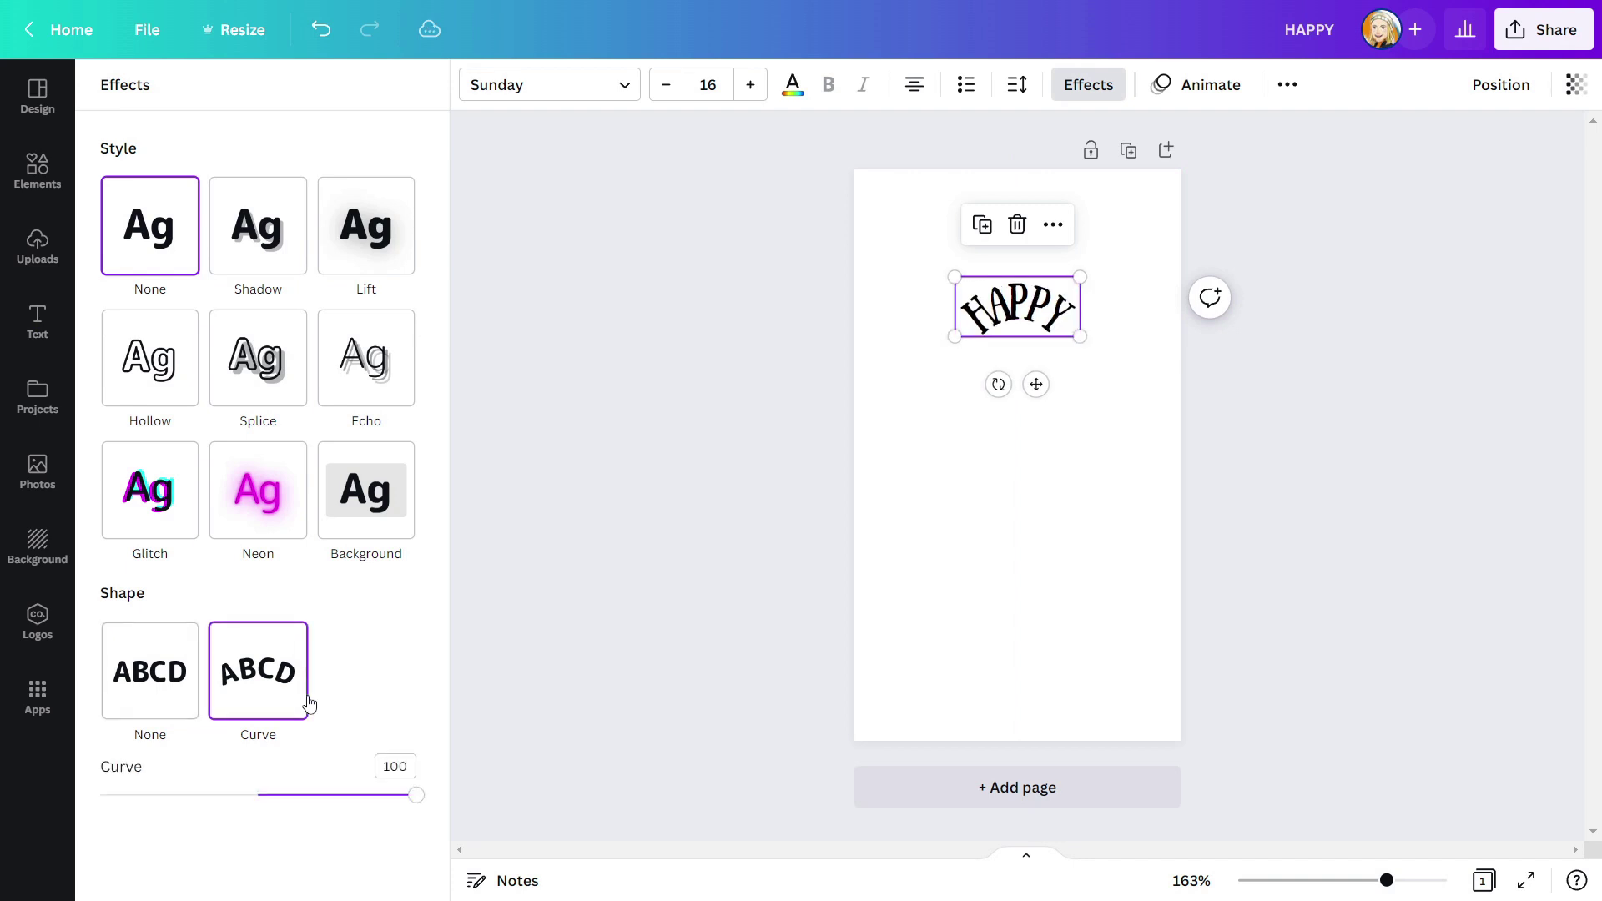
pyautogui.moveTo(417, 799); pyautogui.dragTo(343, 810)
pyautogui.click(1014, 86)
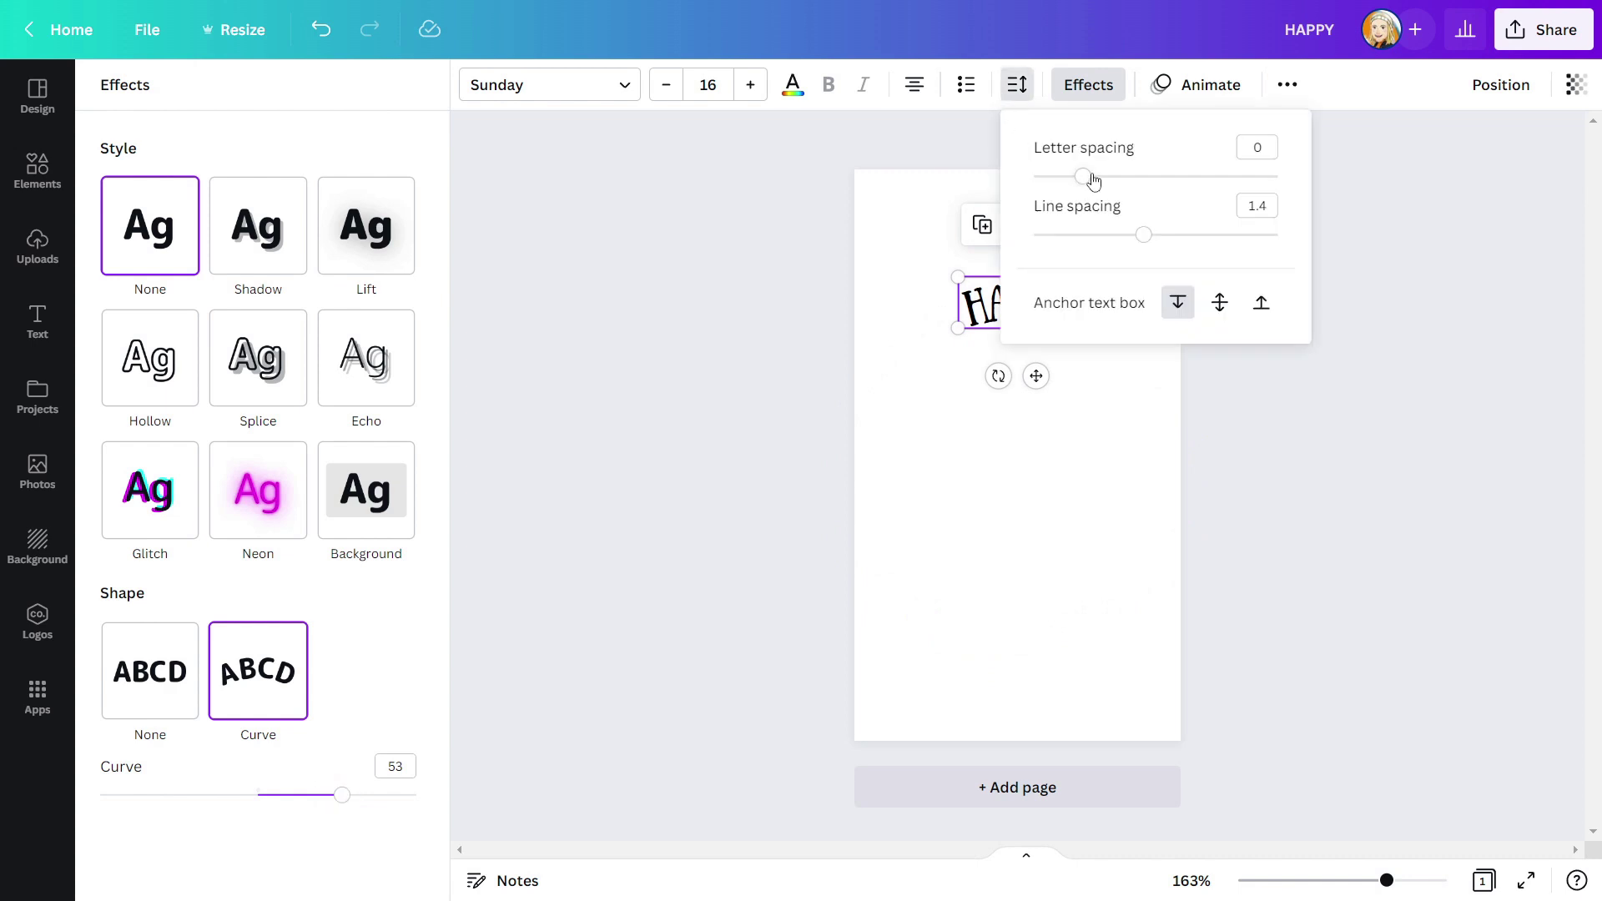
pyautogui.moveTo(1100, 177); pyautogui.dragTo(1173, 177)
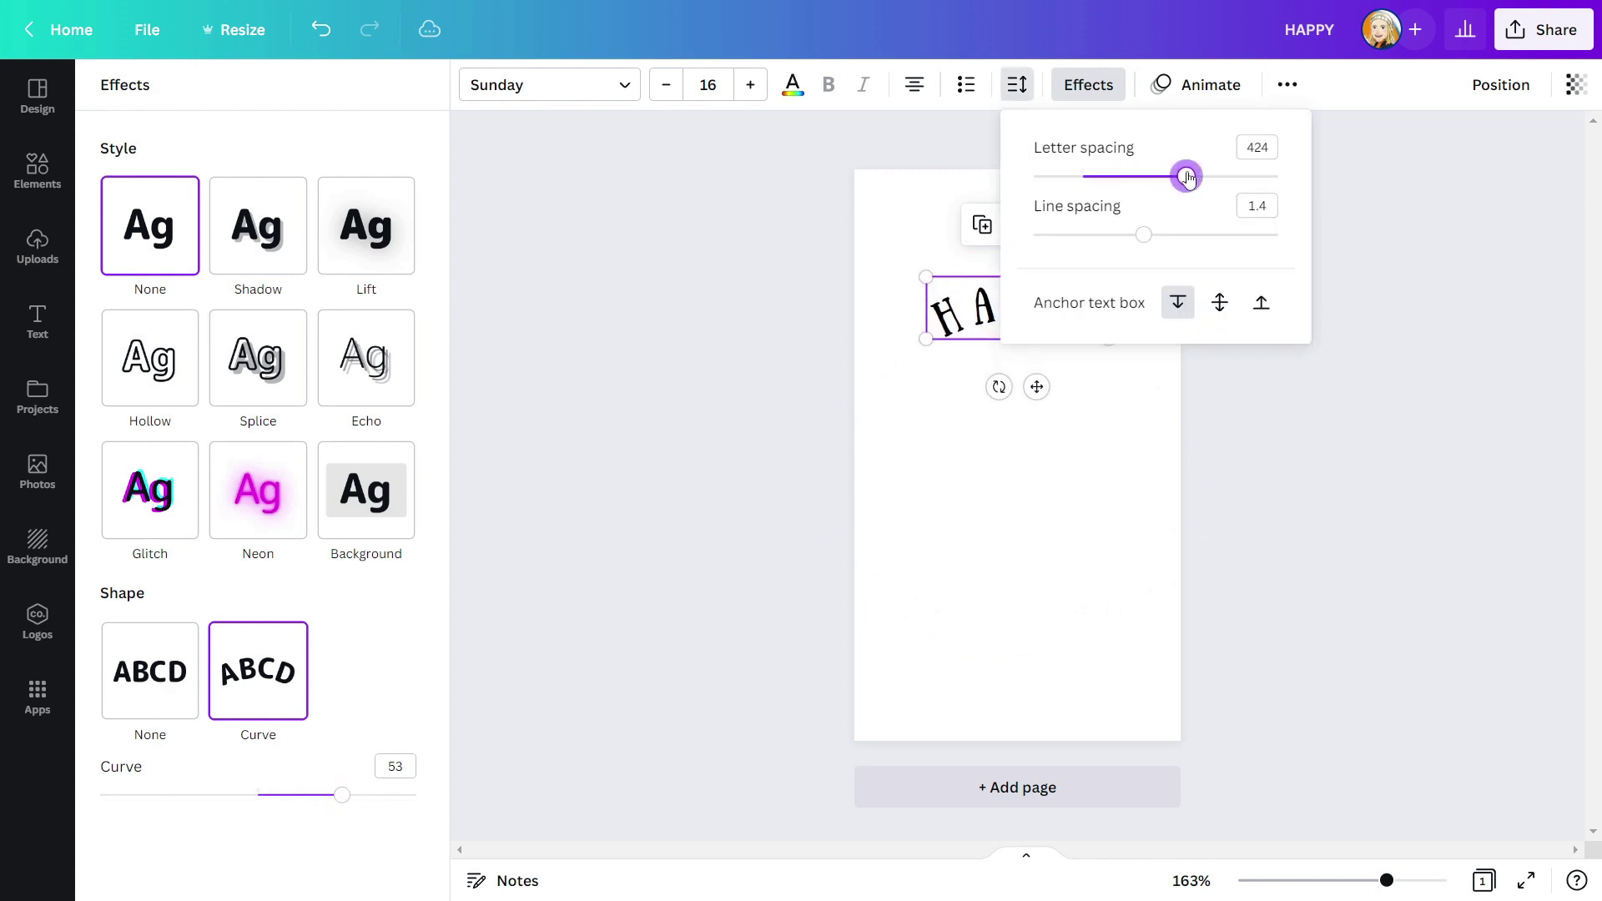
pyautogui.click(1132, 467)
pyautogui.moveTo(1024, 319); pyautogui.dragTo(1025, 311)
pyautogui.click(1195, 342)
pyautogui.click(1306, 405)
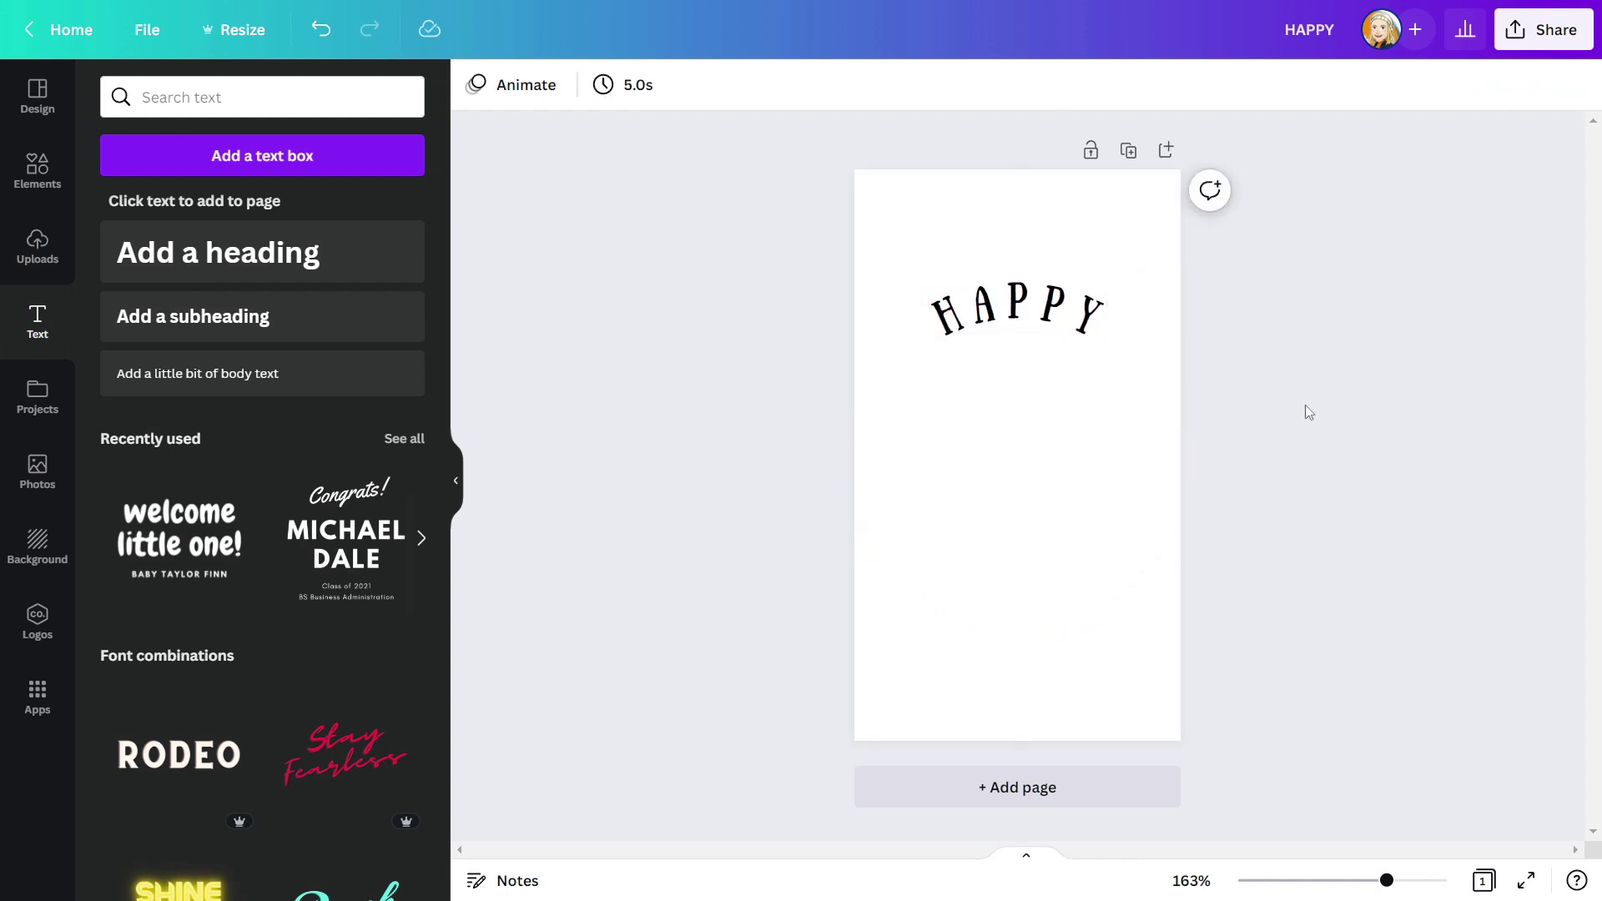
# - Add a Valentine heading and move it up beneath HAPPY
pyautogui.click(220, 281)
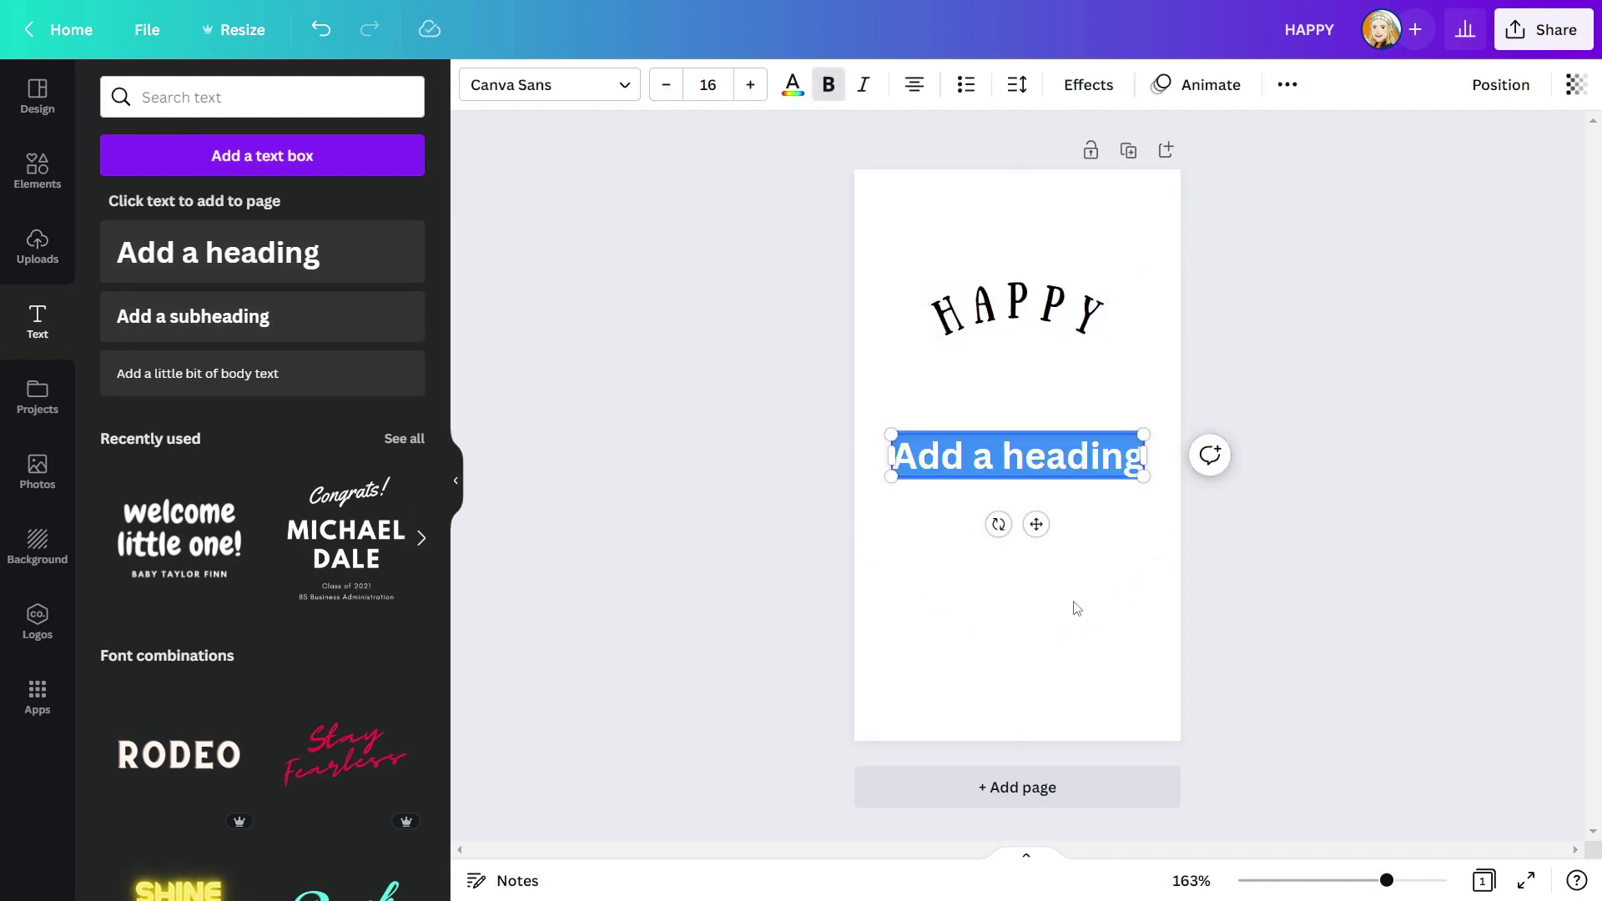
pyautogui.click(1048, 588)
pyautogui.doubleClick(960, 474)
pyautogui.write('vAL')
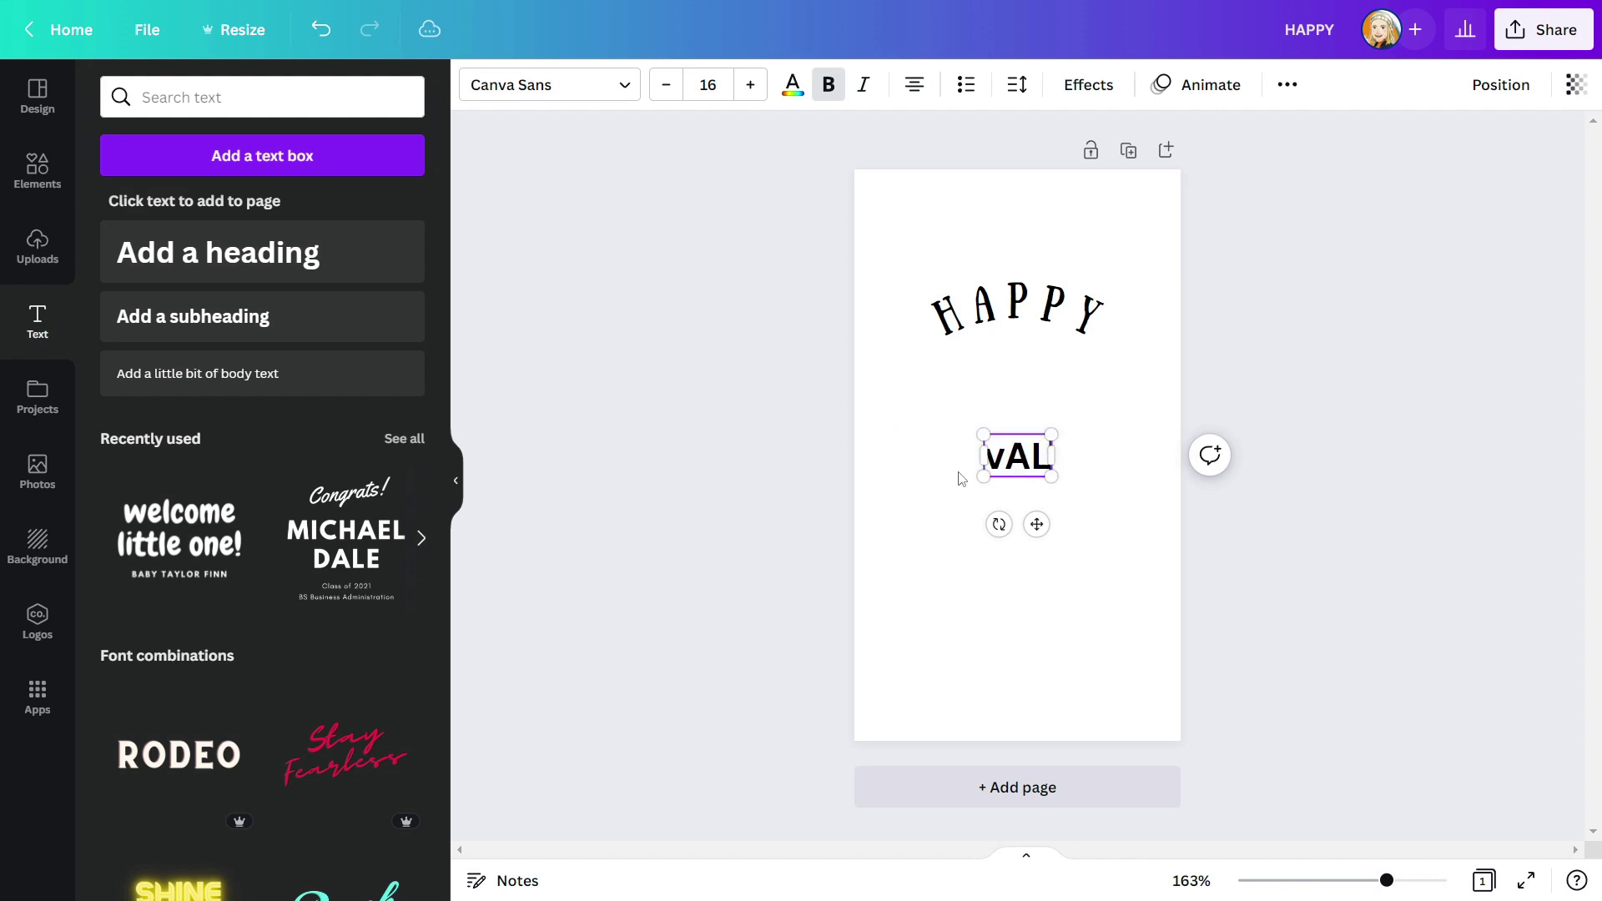
pyautogui.click(1325, 480)
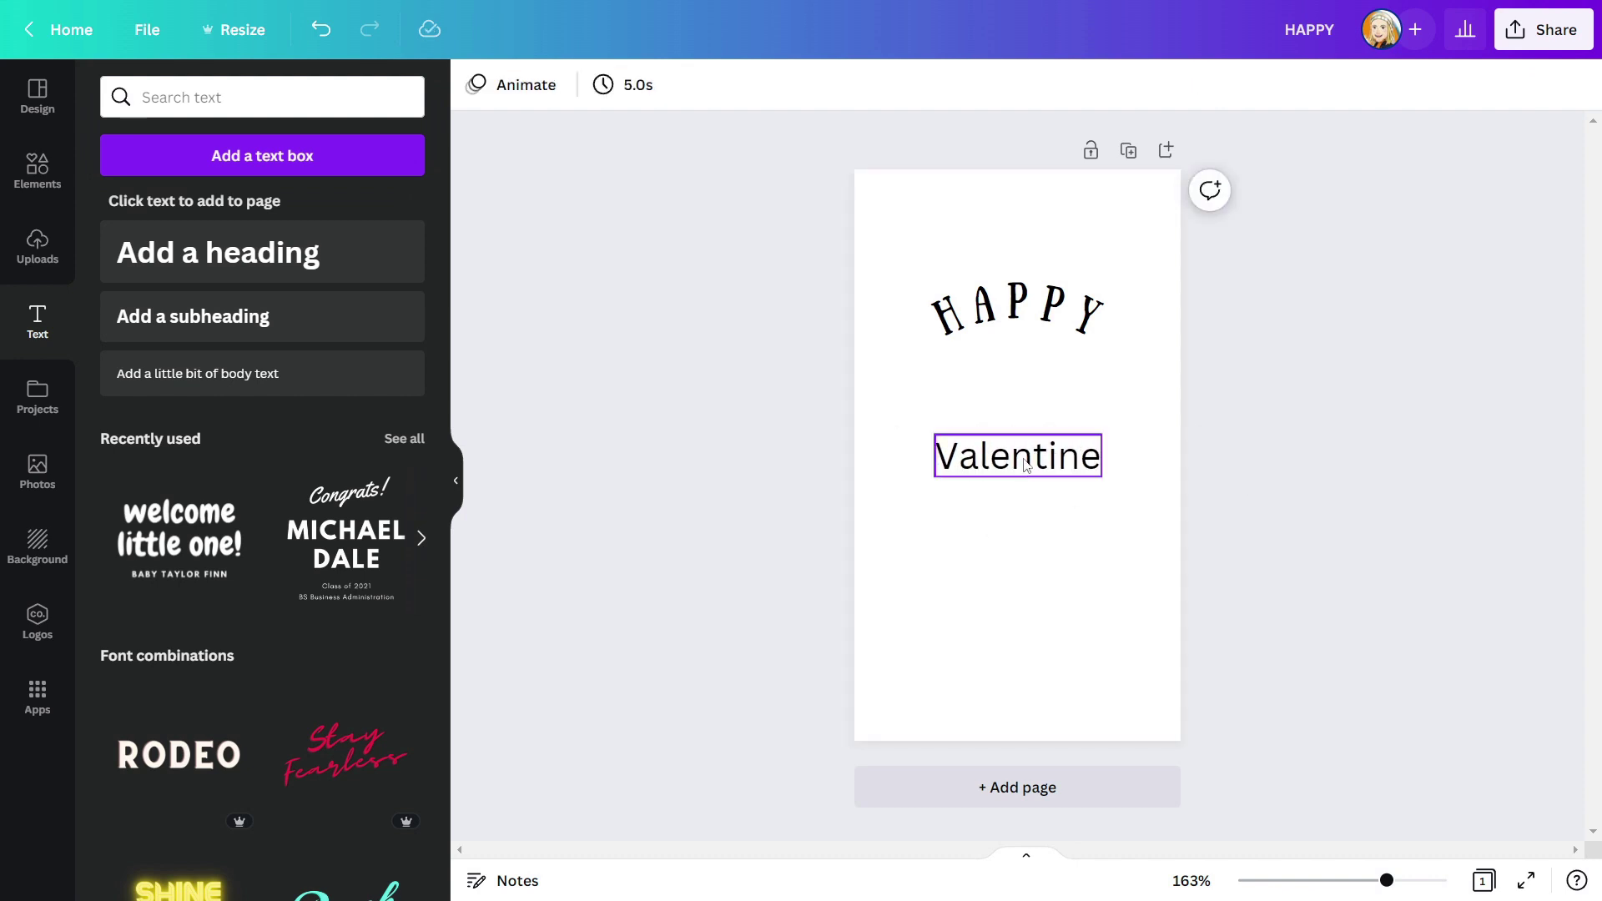
pyautogui.moveTo(1010, 464); pyautogui.dragTo(1011, 428)
pyautogui.click(1015, 543)
# - Set Valentine in the Daydream font, reposition it and enlarge it to size 38.8
pyautogui.click(553, 94)
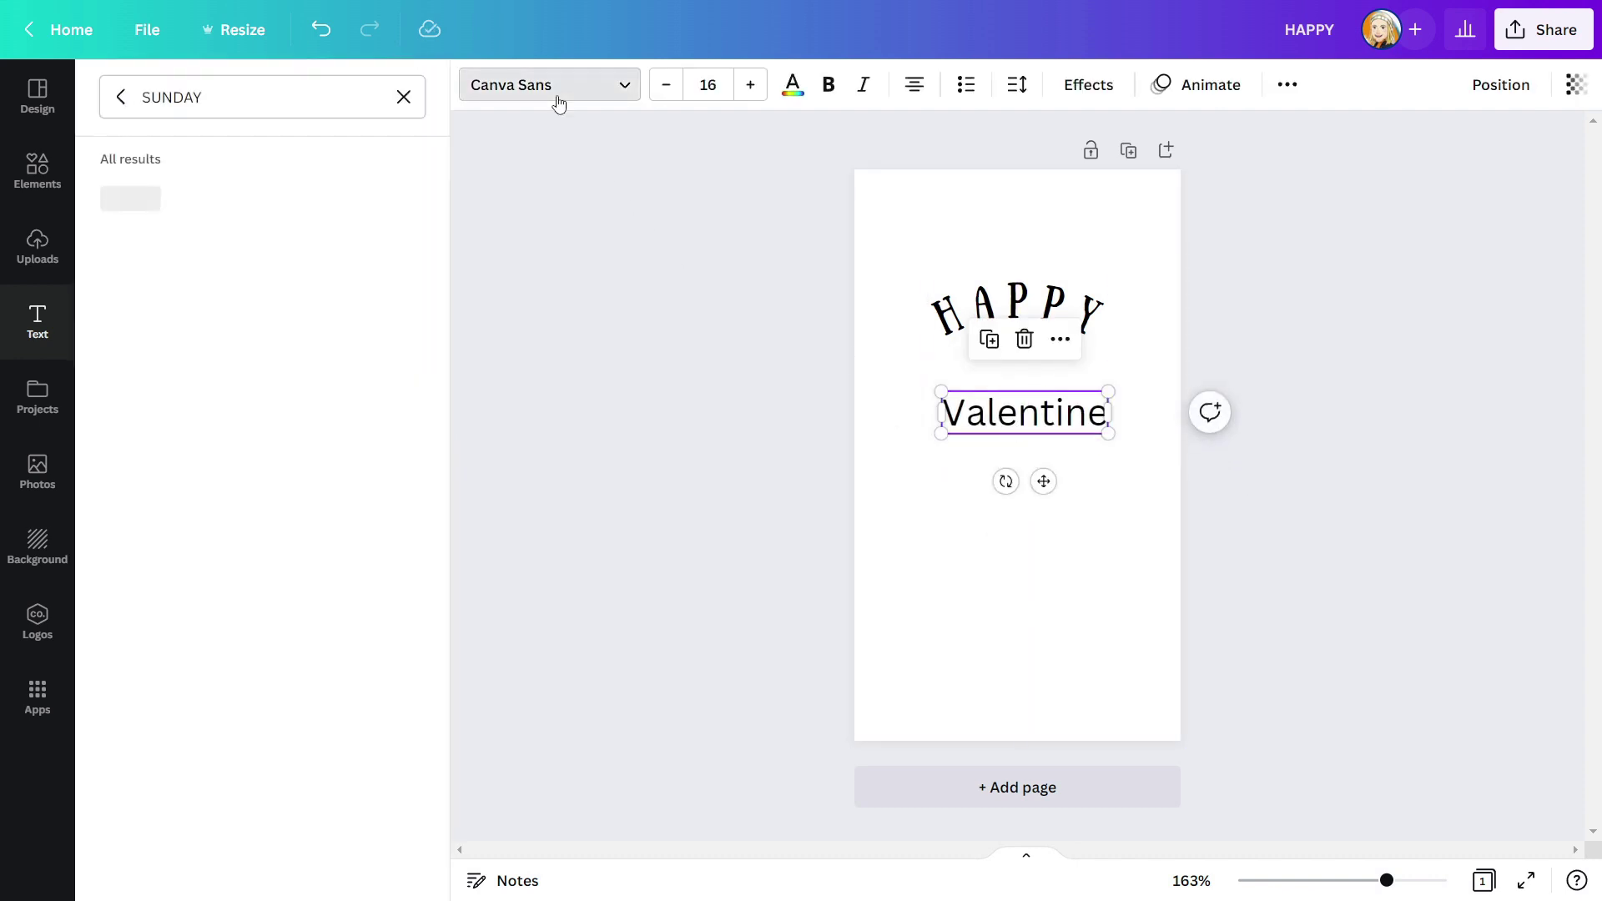
pyautogui.click(402, 98)
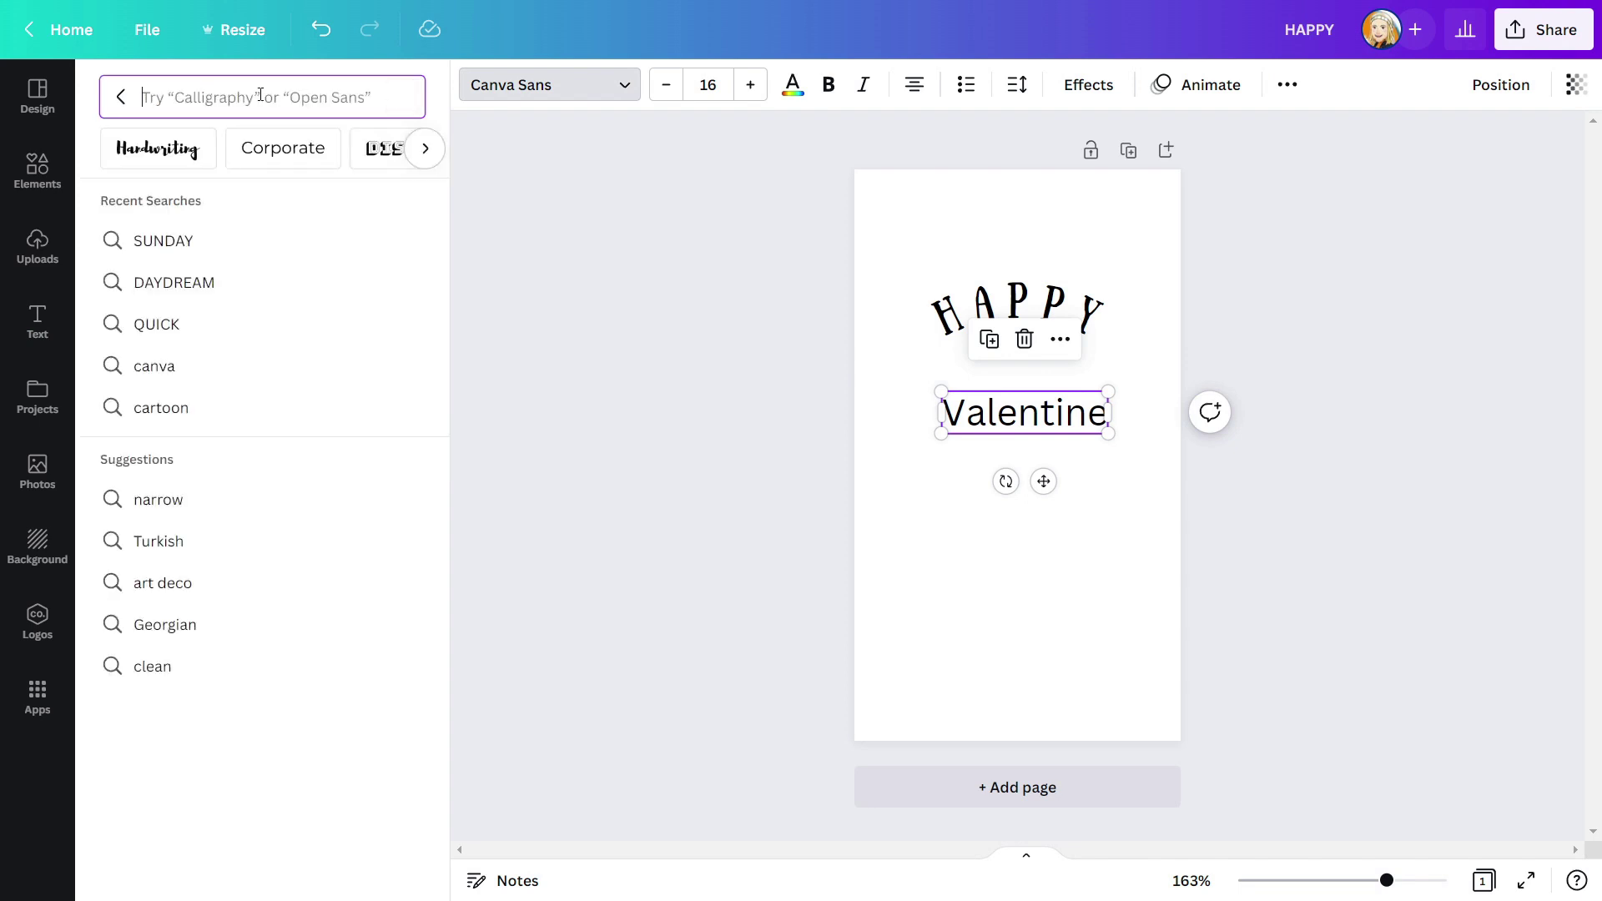
pyautogui.click(173, 282)
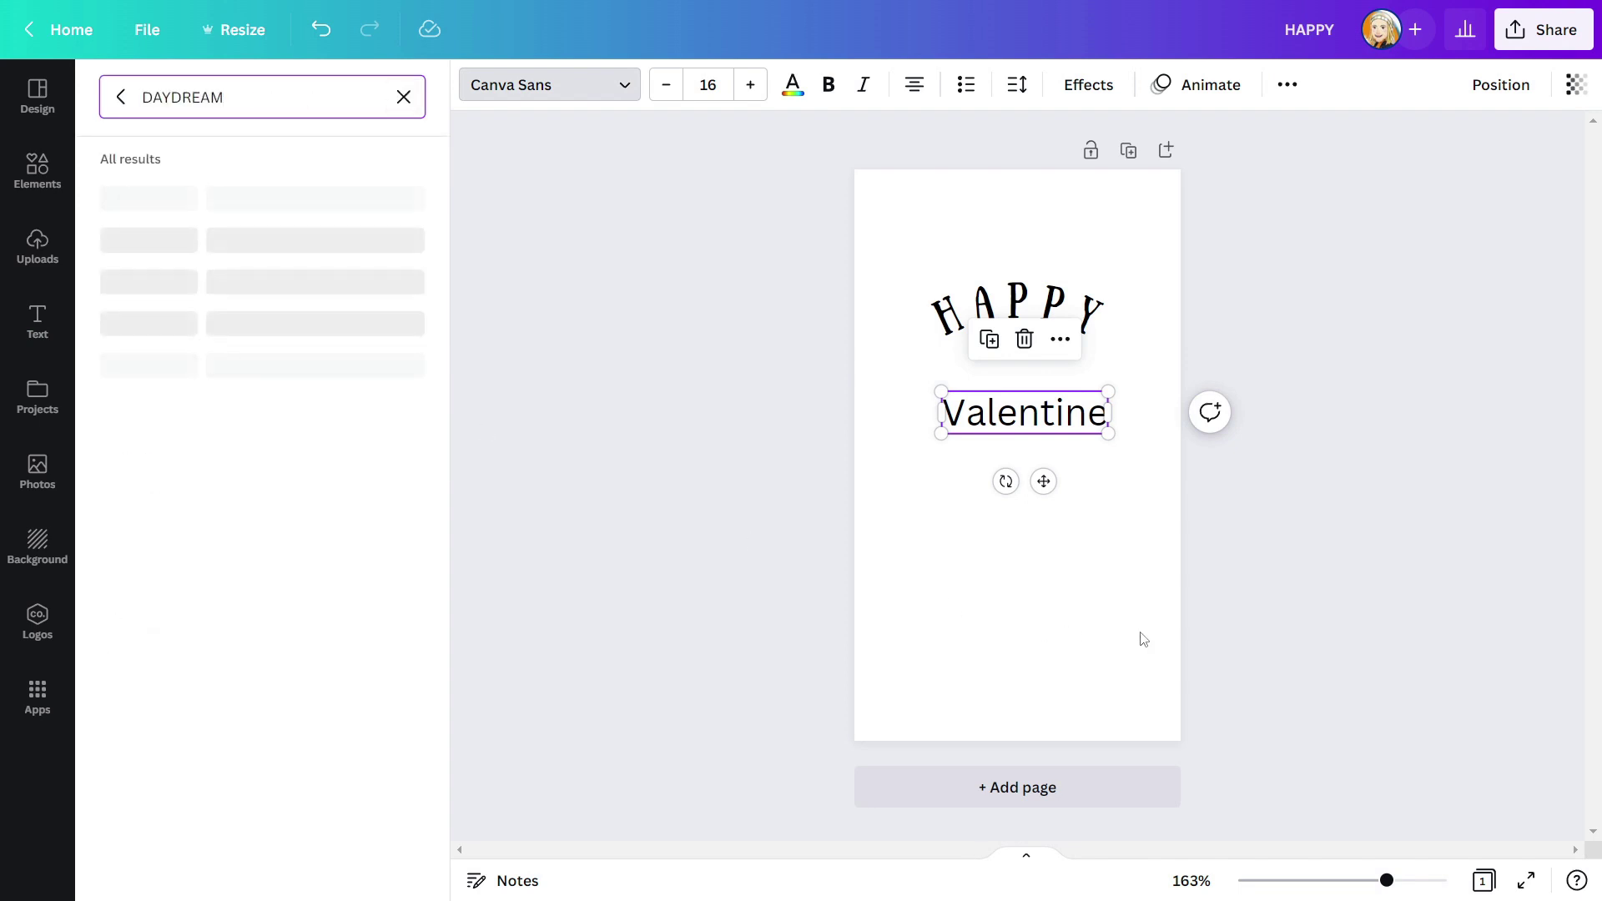
pyautogui.click(147, 194)
pyautogui.click(1041, 448)
pyautogui.moveTo(1073, 429); pyautogui.dragTo(1143, 509)
pyautogui.click(1025, 551)
pyautogui.click(990, 419)
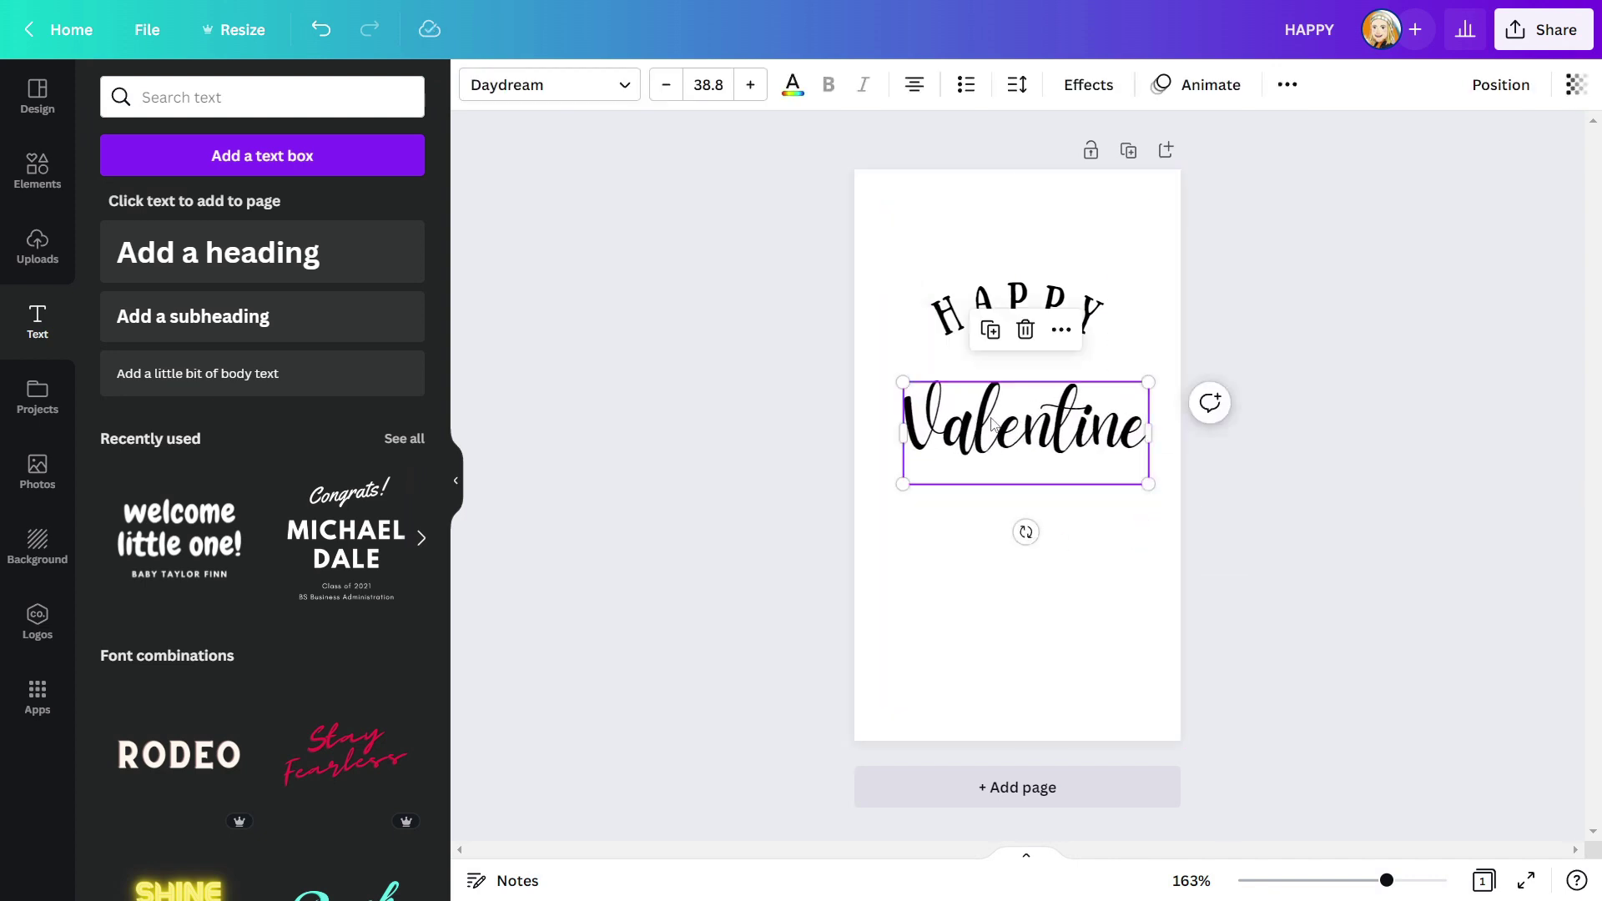
pyautogui.click(894, 245)
pyautogui.click(1025, 305)
pyautogui.click(1019, 434)
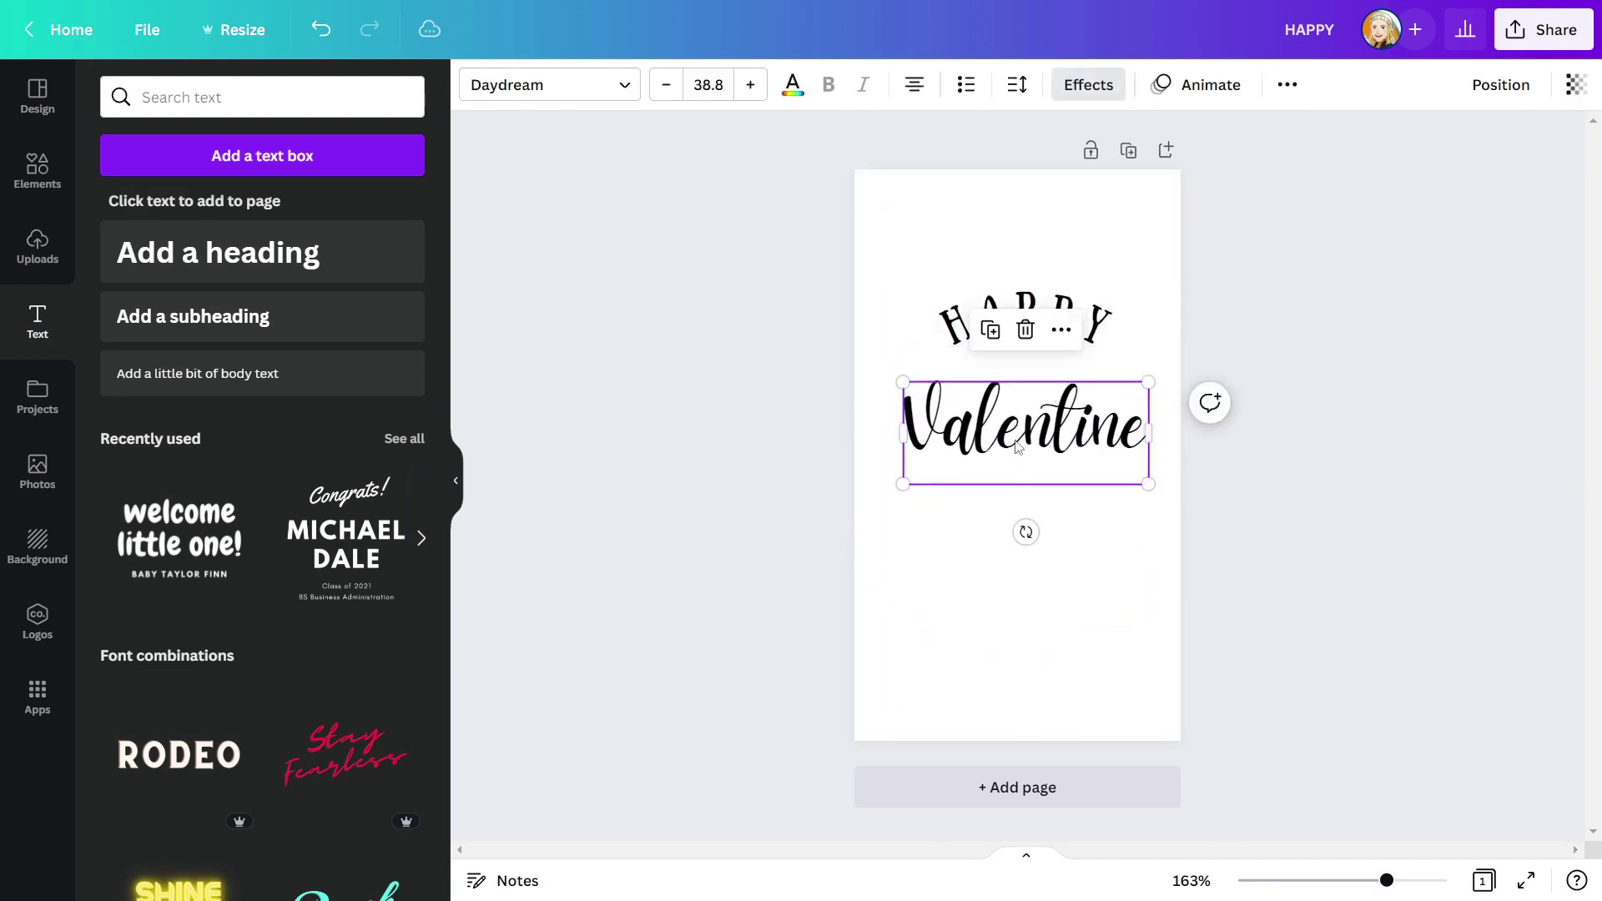
pyautogui.click(1349, 504)
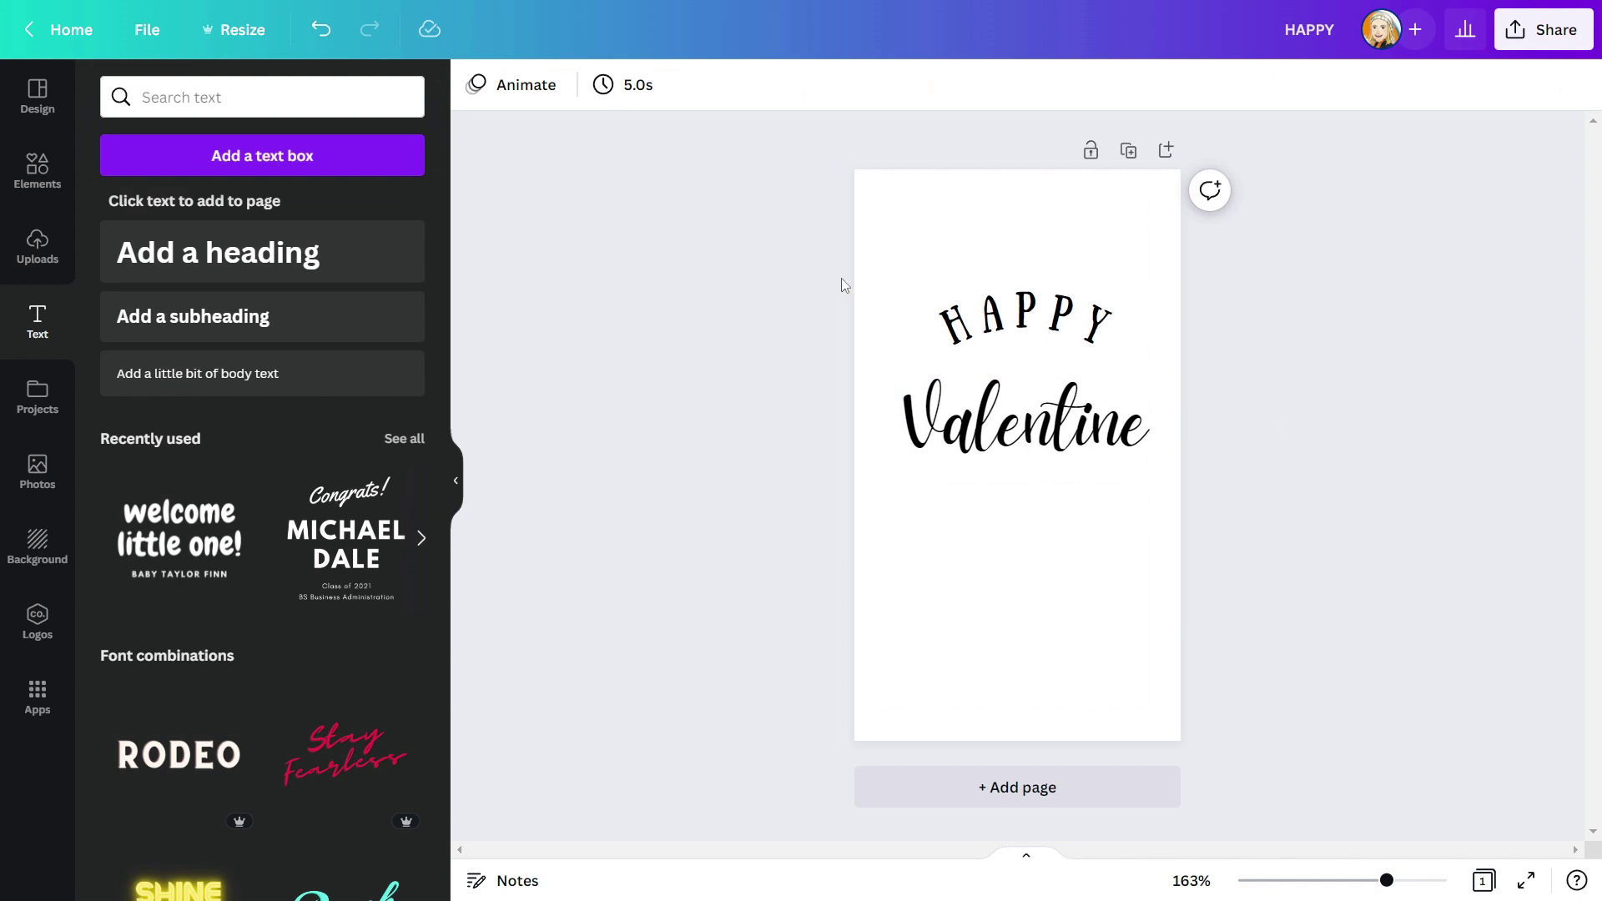
# - Add a DAY heading below Valentine
pyautogui.click(325, 265)
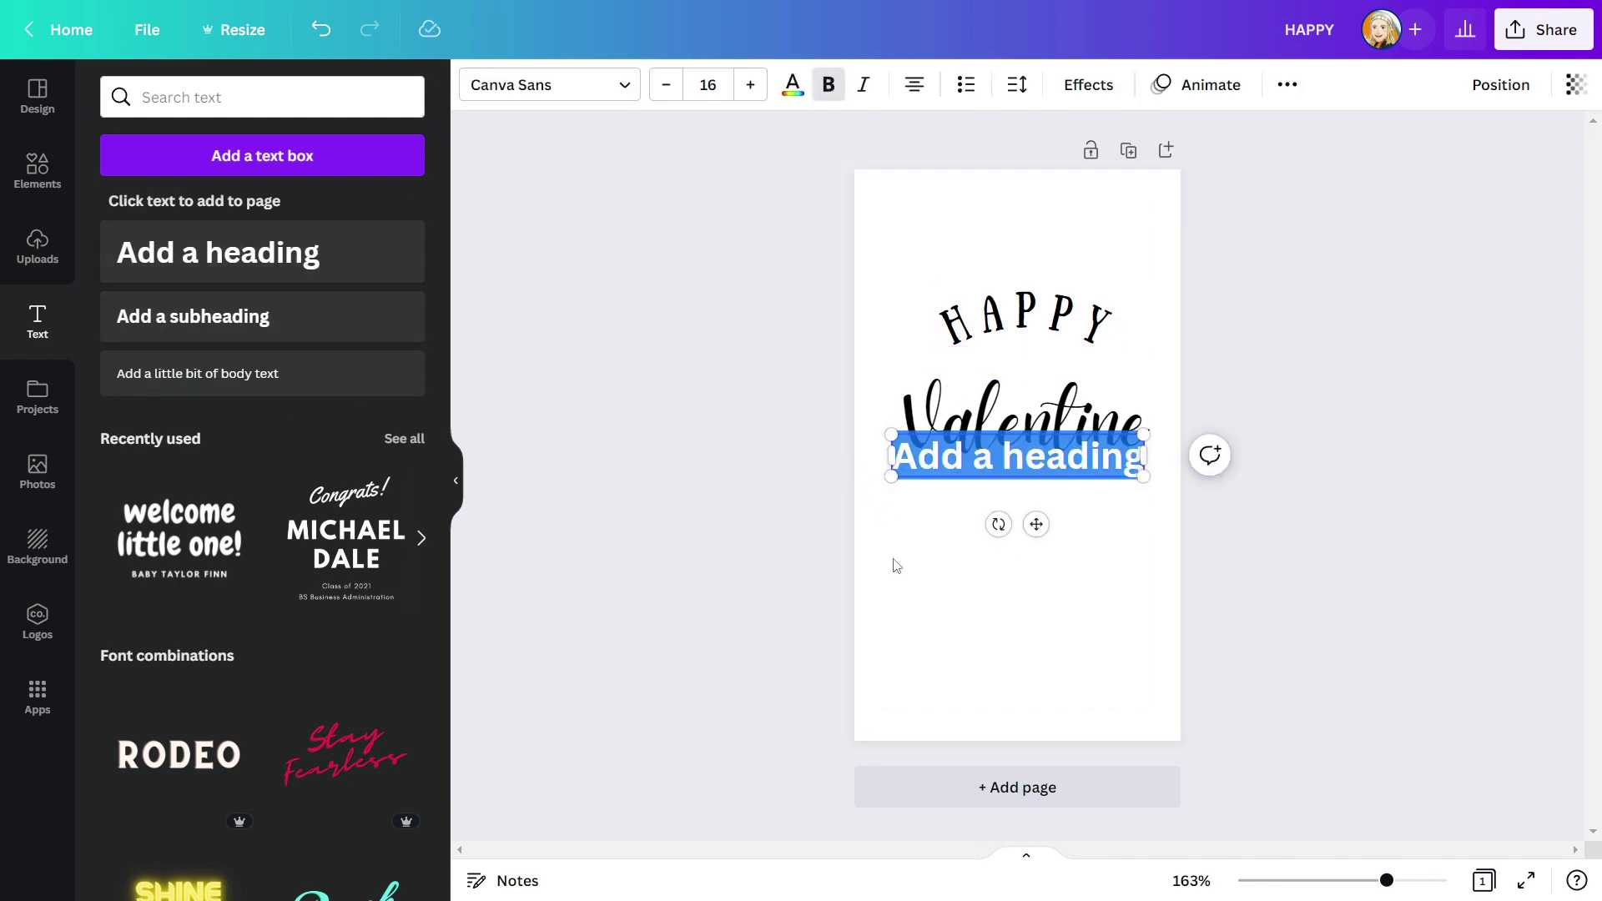
pyautogui.click(954, 538)
pyautogui.moveTo(982, 478); pyautogui.dragTo(979, 511)
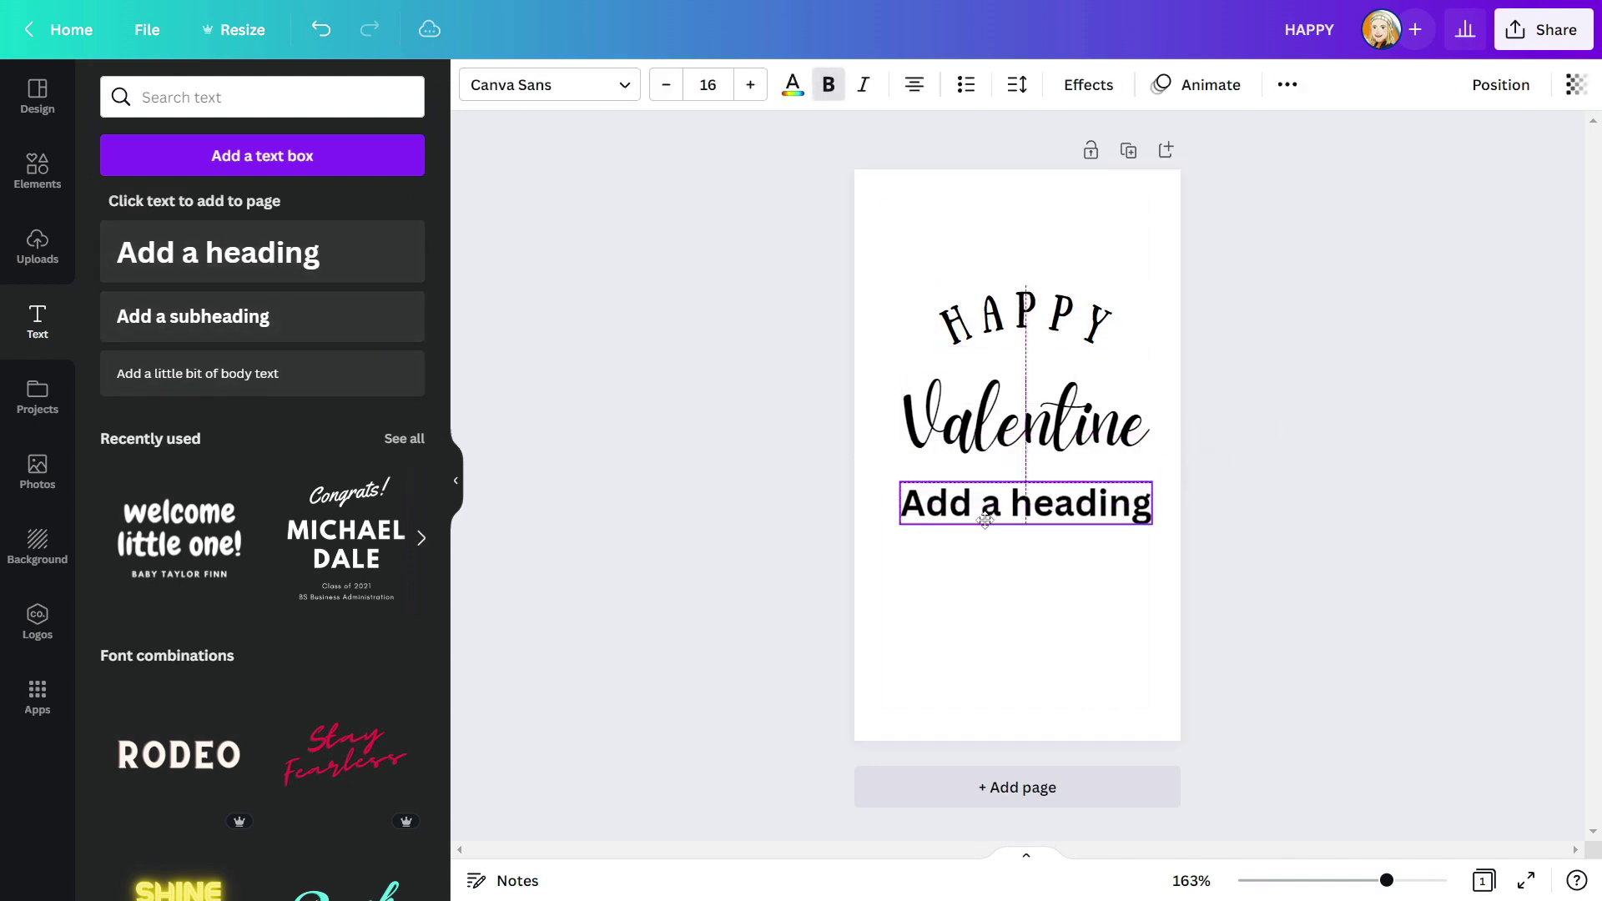
pyautogui.doubleClick(979, 512)
pyautogui.write('DAY')
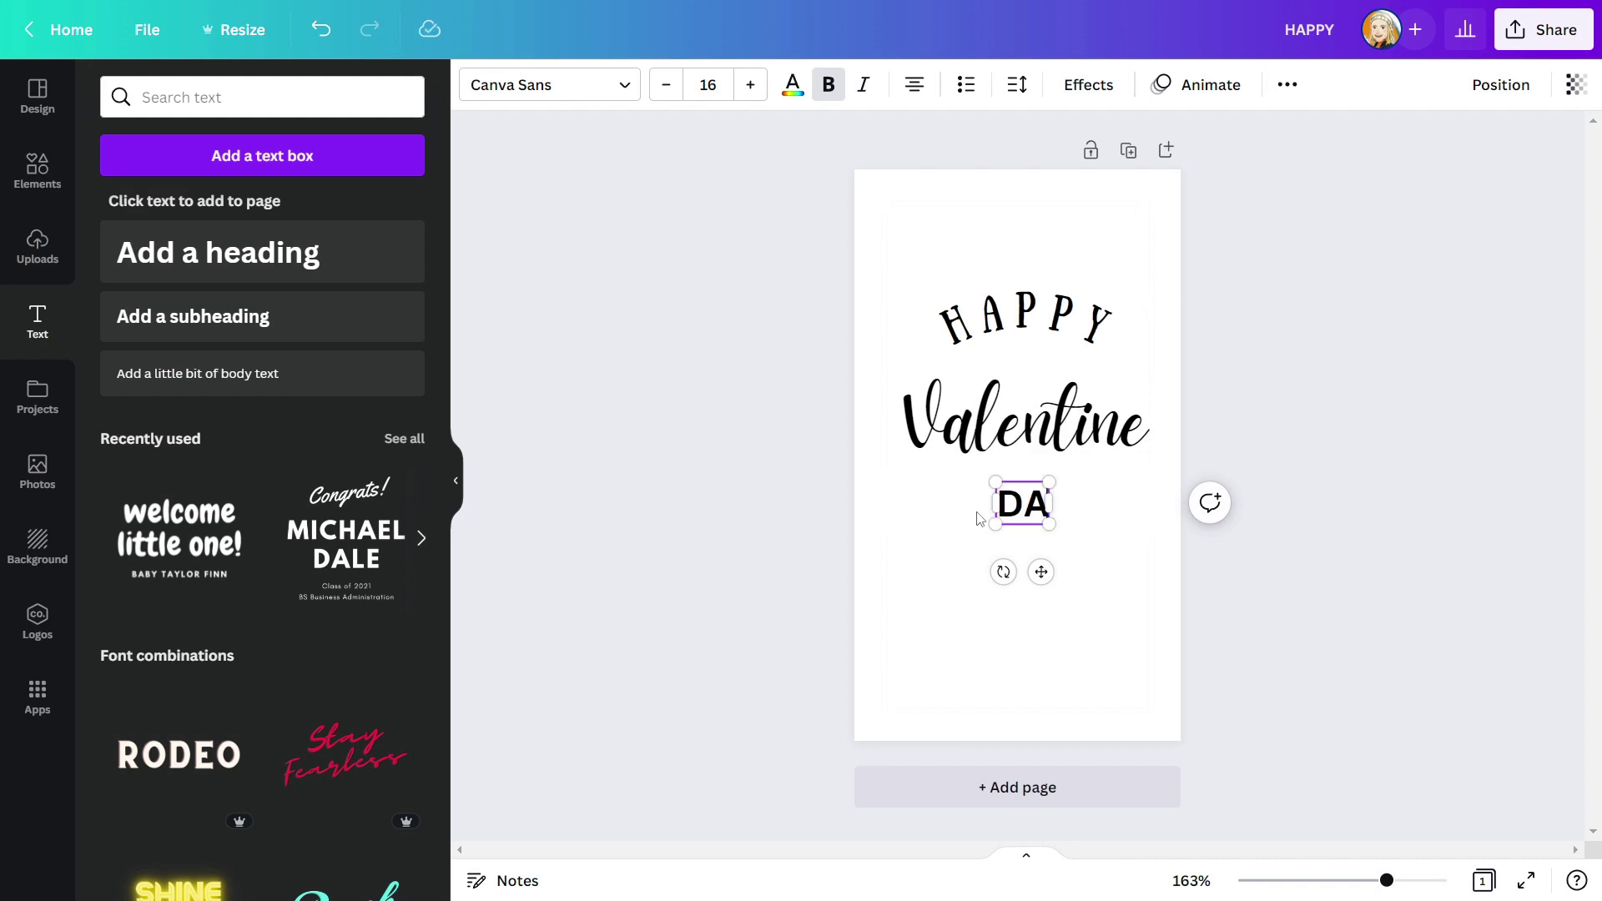
pyautogui.press('Escape')
pyautogui.press('Escape')
# - Set DAY in the Sunday font with letter spacing 404, and nudge Valentine up
pyautogui.click(1023, 505)
pyautogui.click(587, 87)
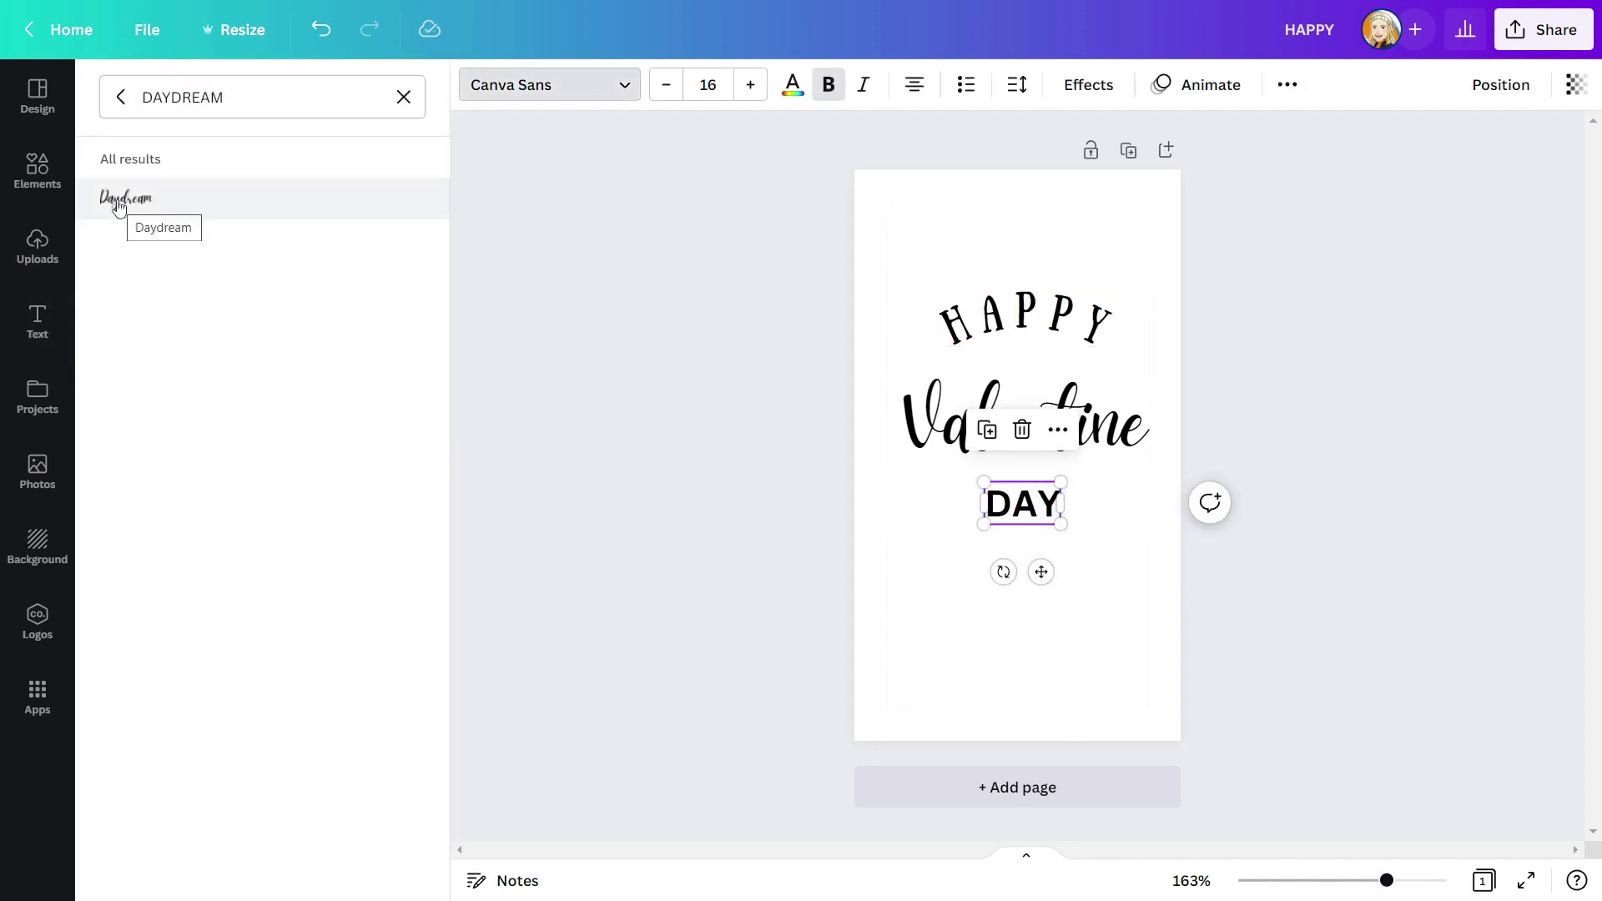
pyautogui.click(404, 97)
pyautogui.click(164, 279)
pyautogui.click(1035, 518)
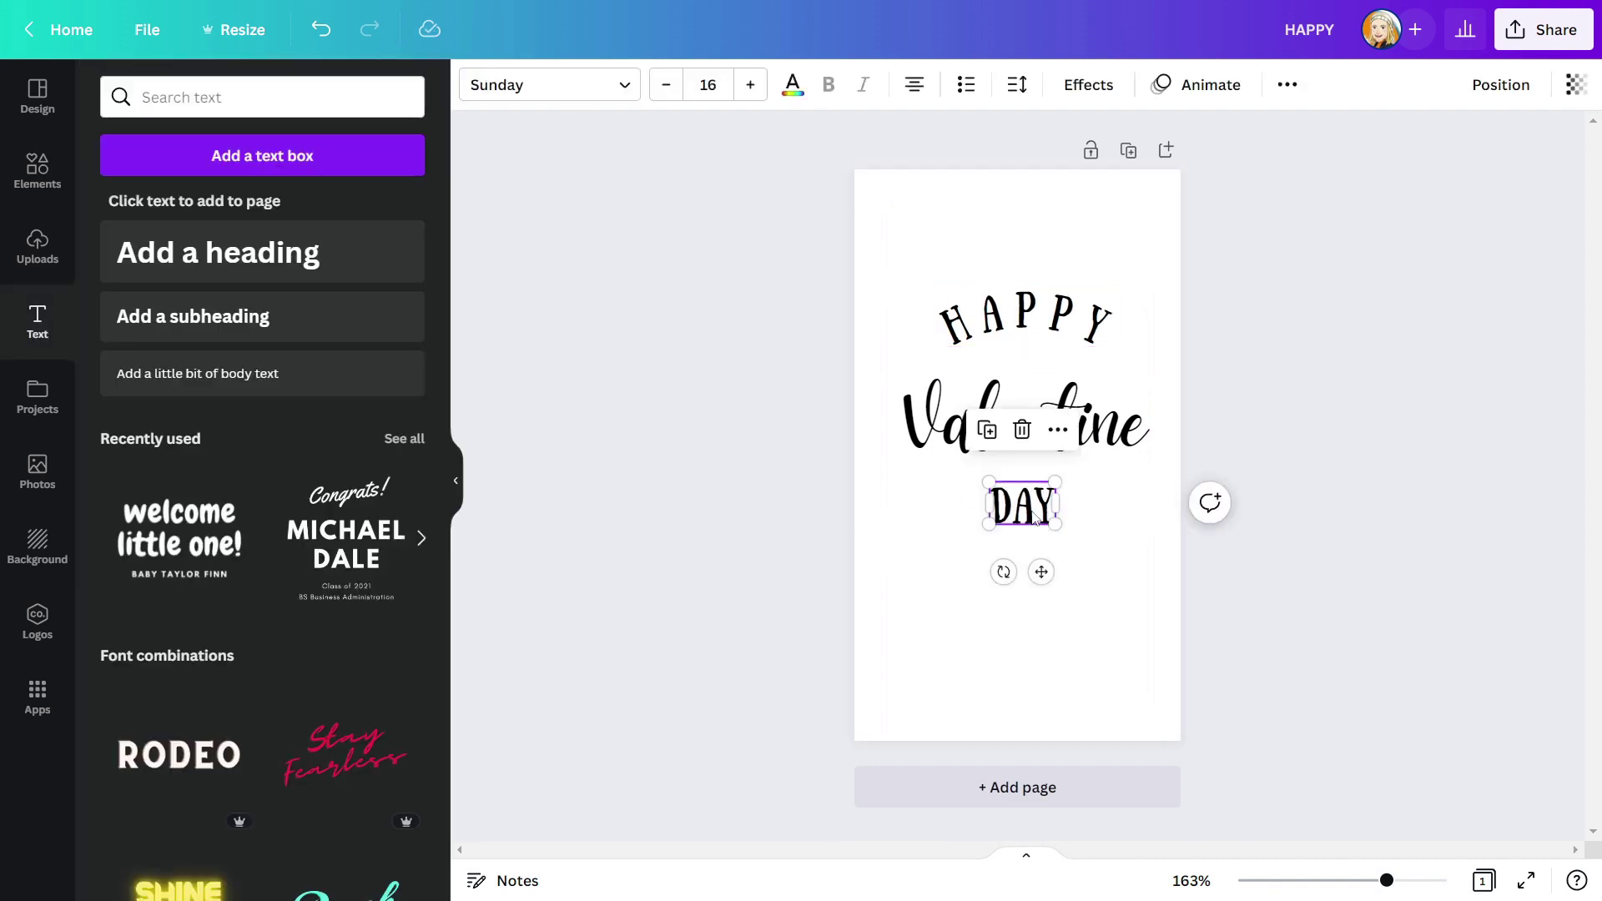
pyautogui.click(1019, 87)
pyautogui.moveTo(1083, 176); pyautogui.dragTo(1138, 177)
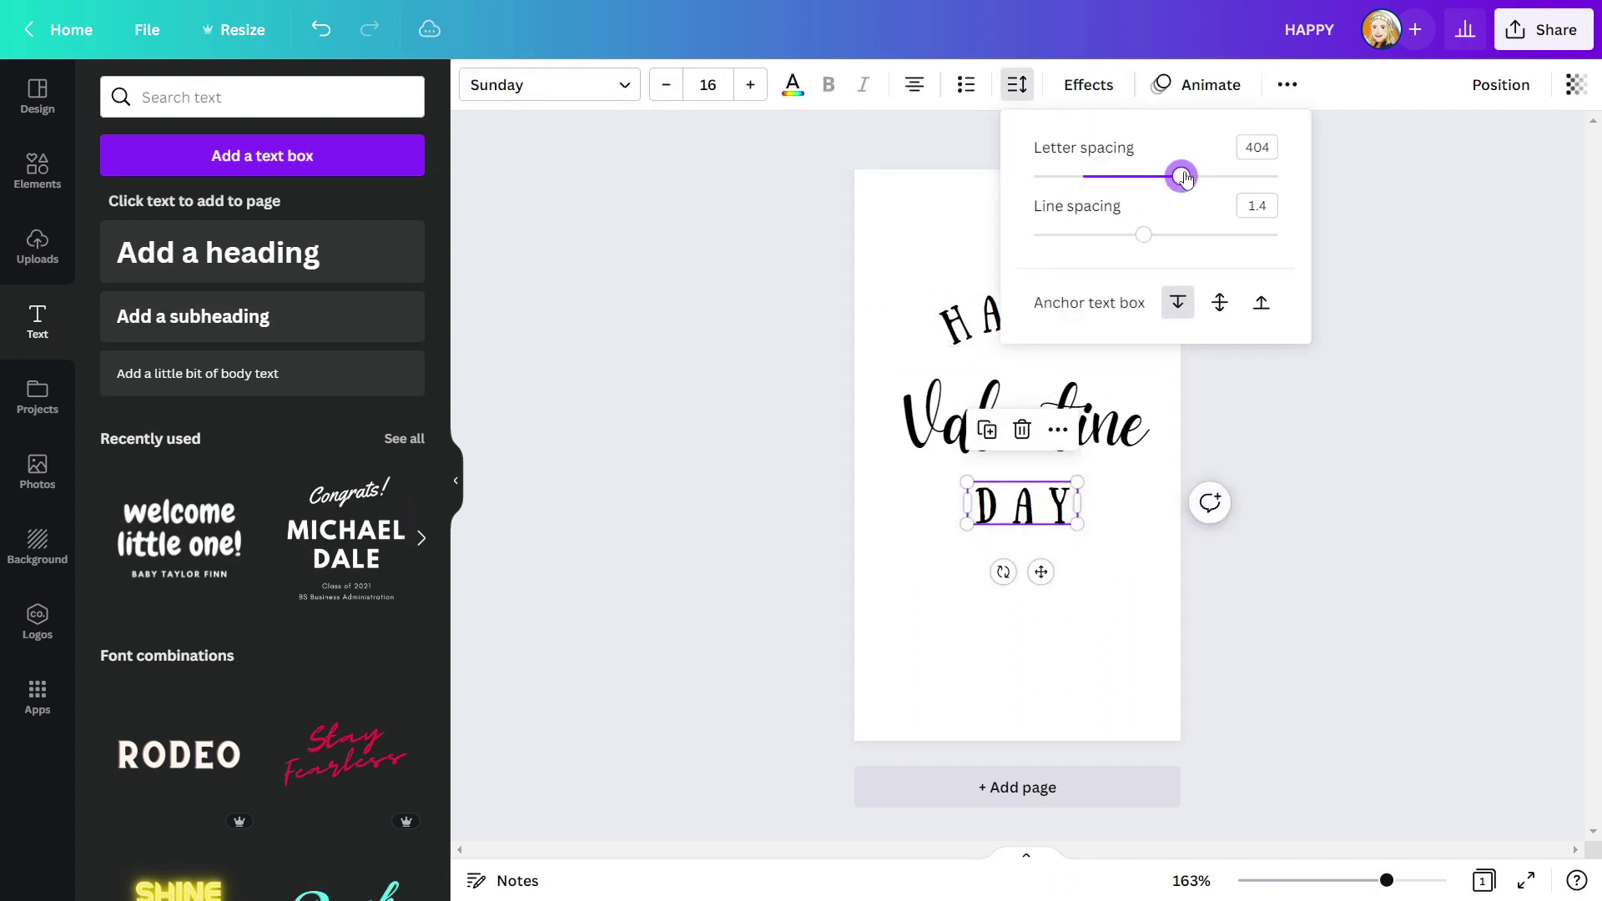
pyautogui.click(1033, 598)
pyautogui.moveTo(1030, 434); pyautogui.dragTo(1030, 426)
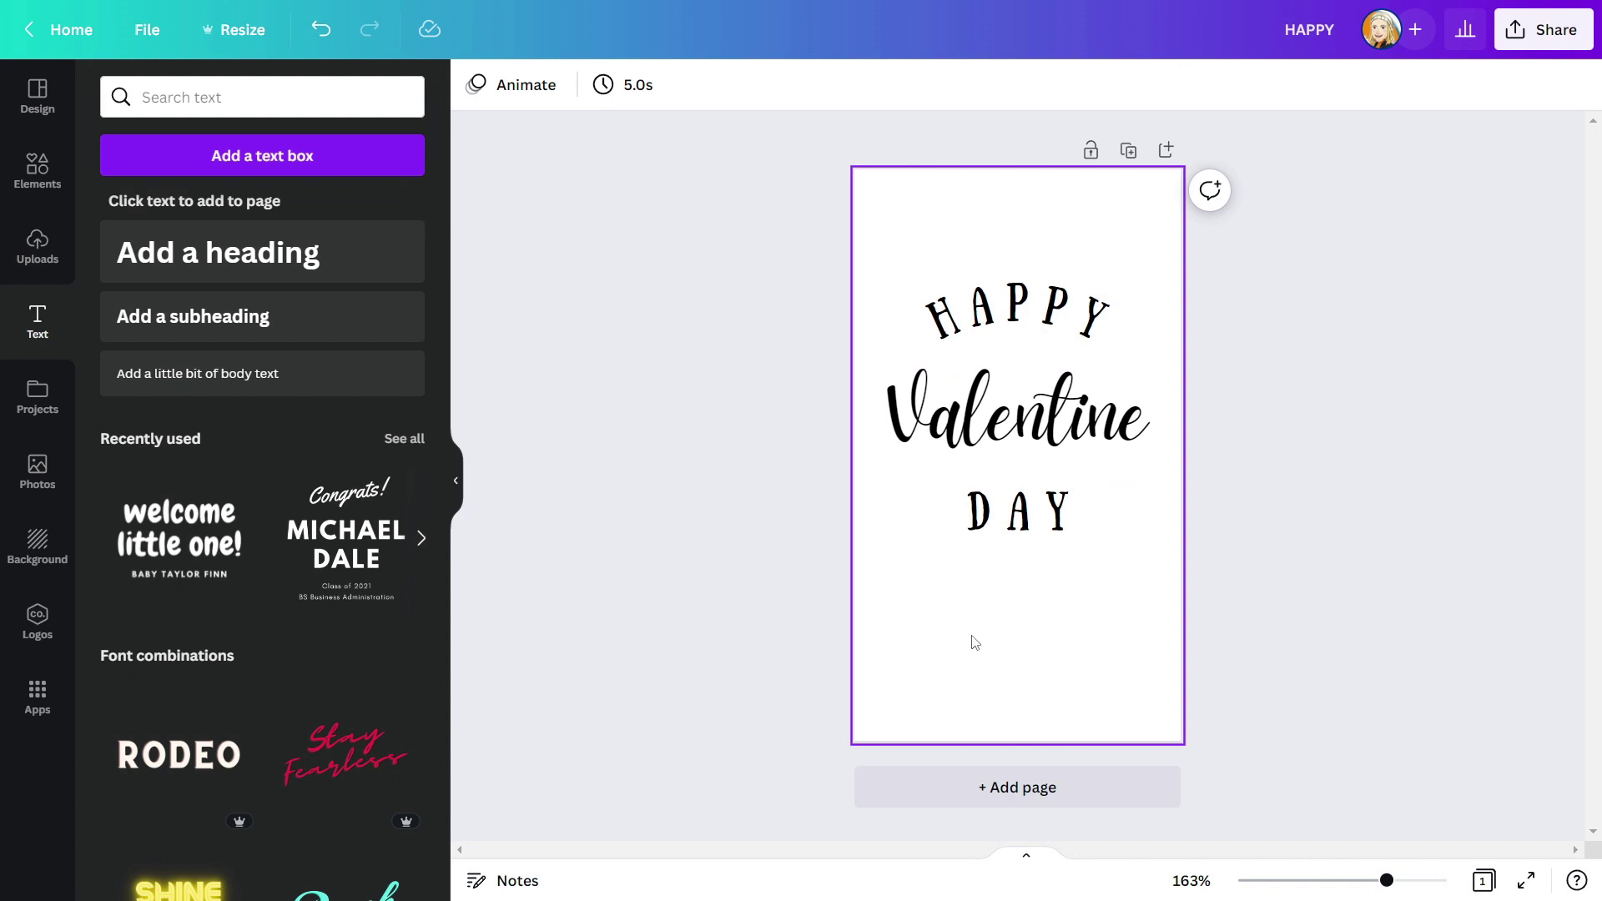
# - Add 'A LITTLE TREAT FOR SOMEONE SWEET' below DAY, wrapped to two lines at size 12.1
pyautogui.click(161, 263)
pyautogui.click(976, 580)
pyautogui.moveTo(934, 457); pyautogui.dragTo(939, 619)
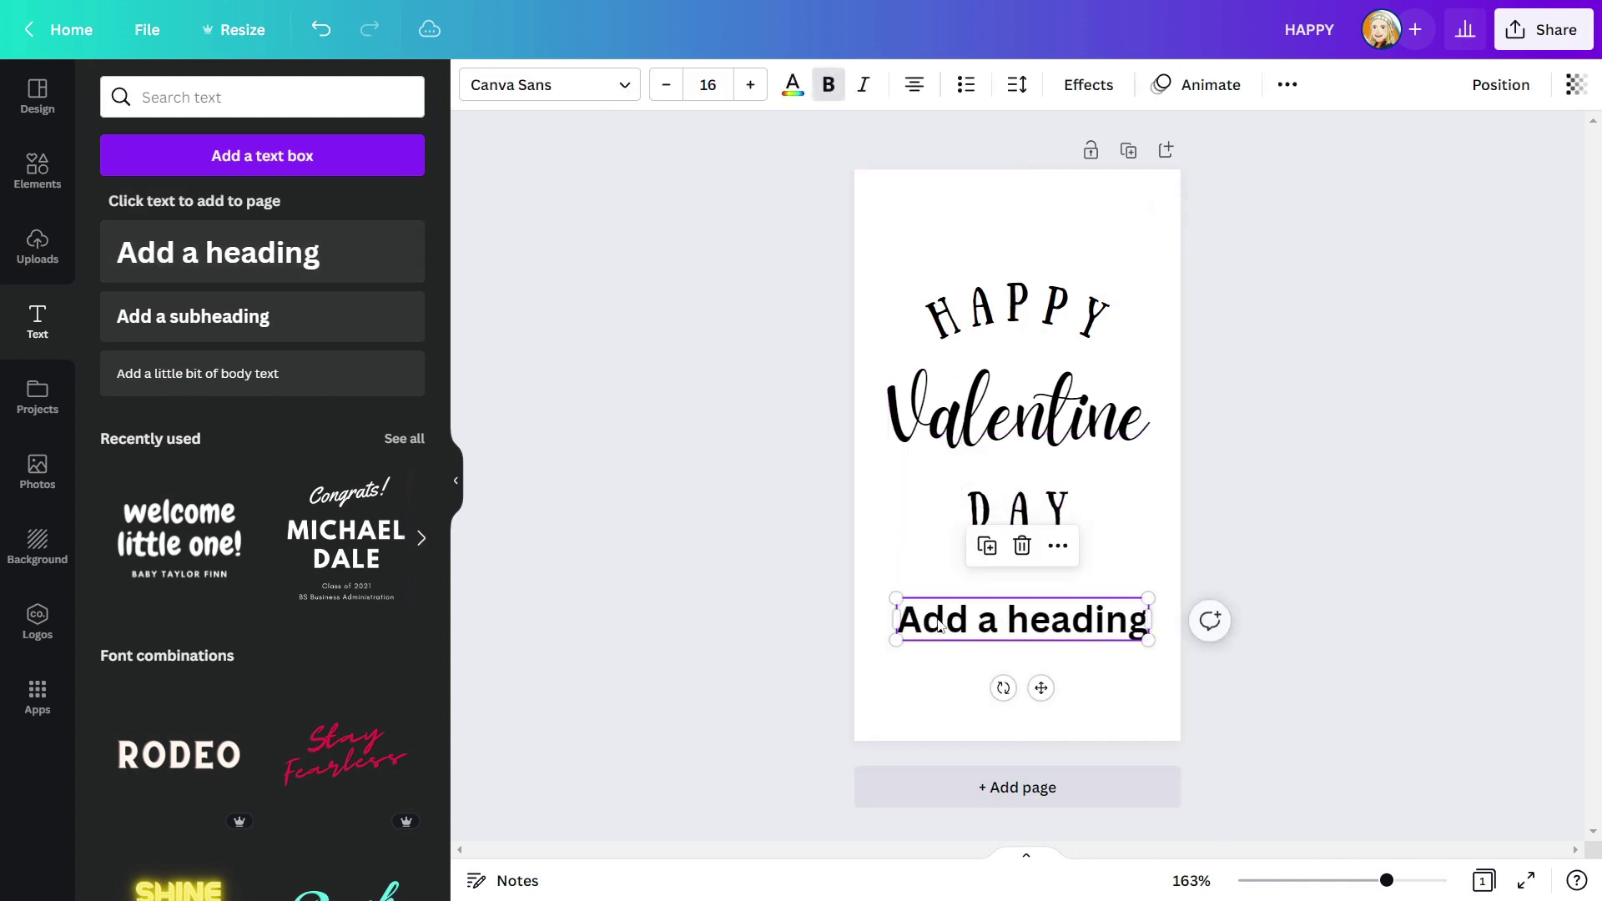
pyautogui.doubleClick(939, 620)
pyautogui.write('A LITTLE')
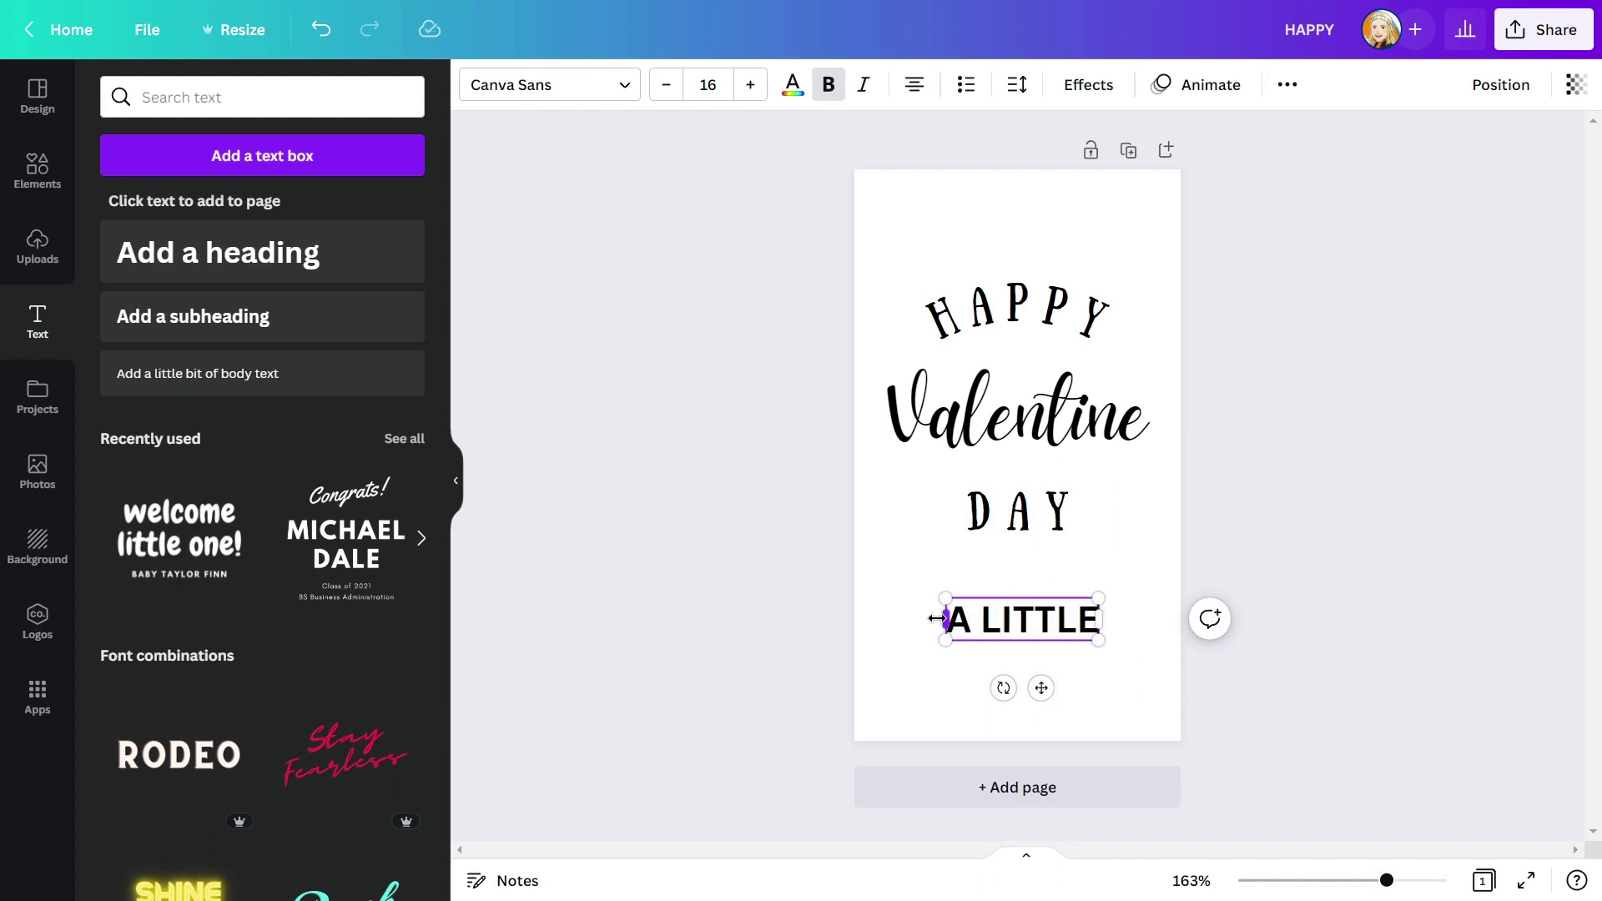
pyautogui.write(' TREAT FOR')
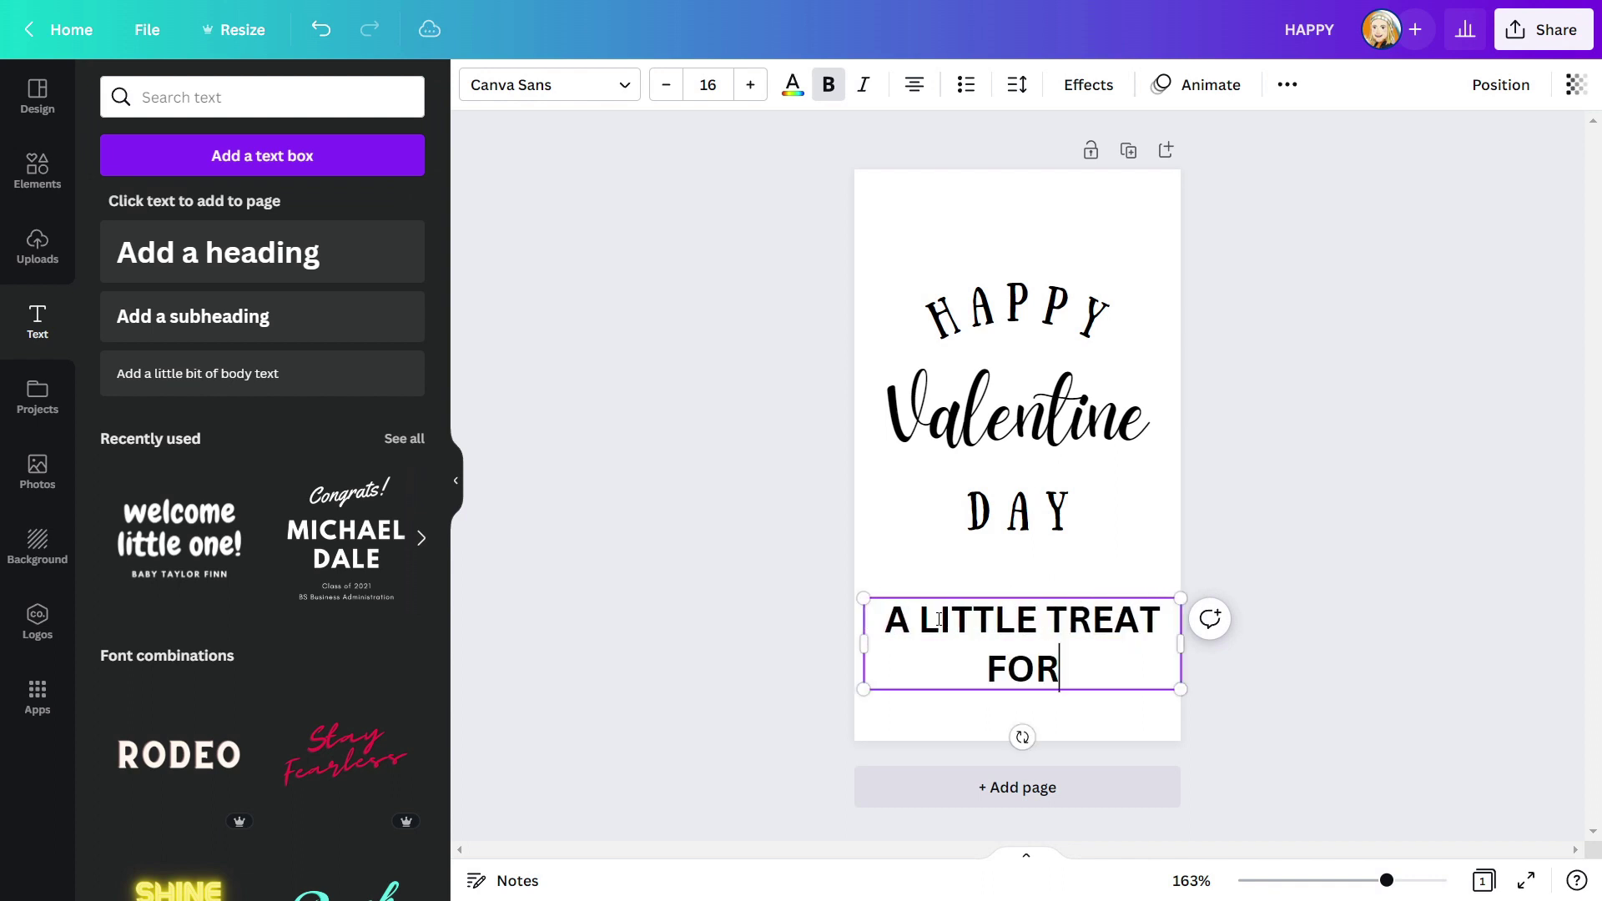
pyautogui.write(' SOMEONE SWEET')
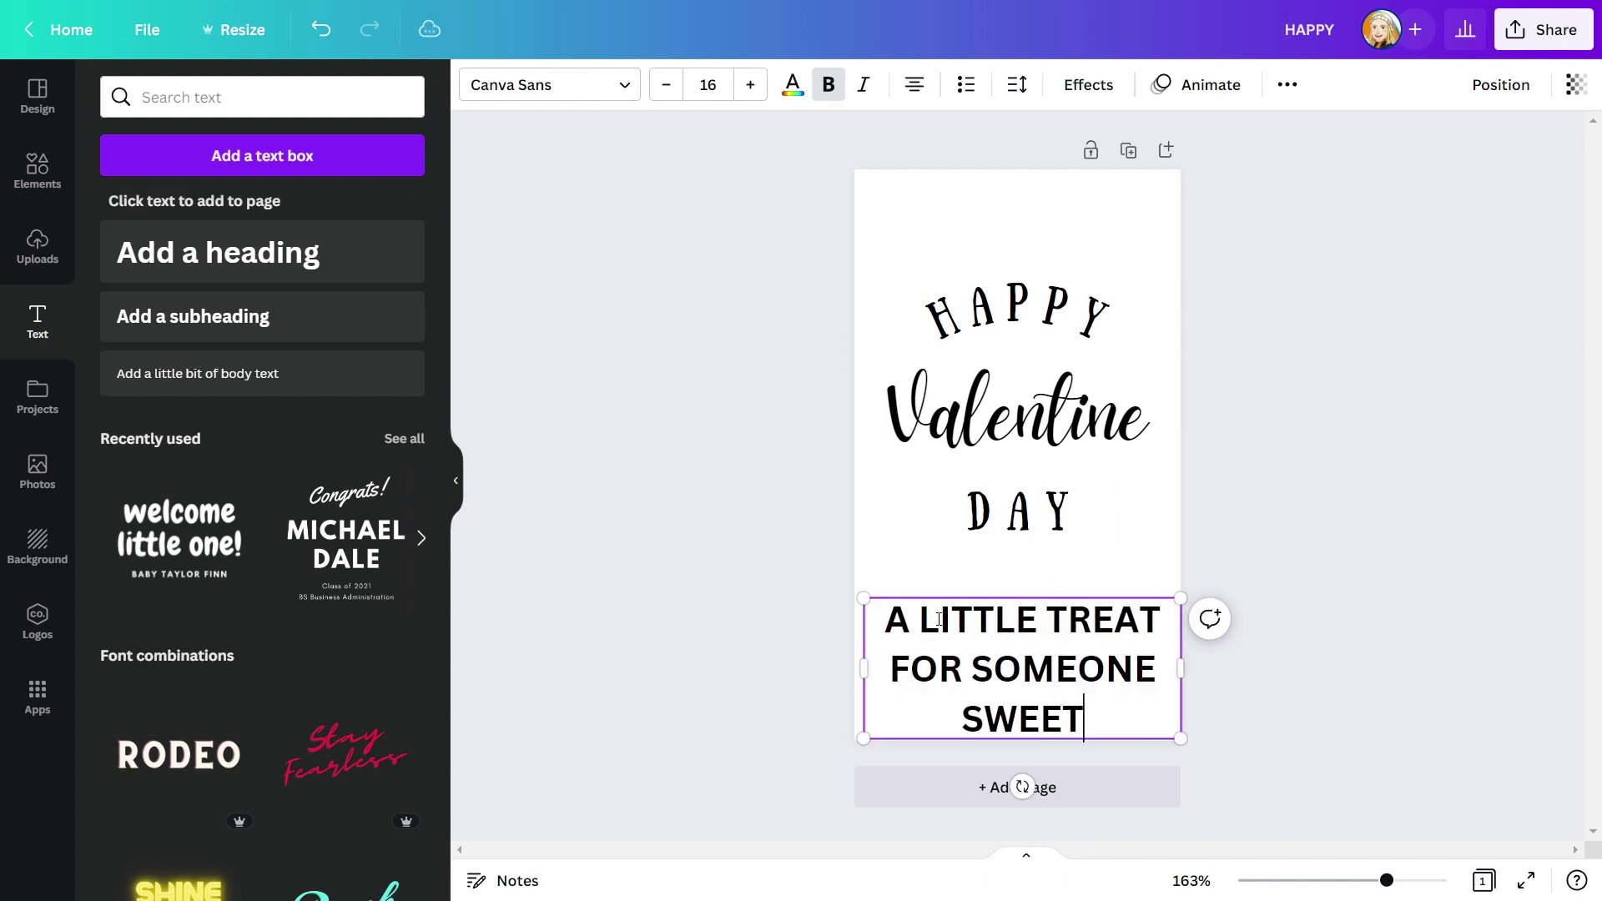
pyautogui.moveTo(1187, 656); pyautogui.dragTo(1150, 668)
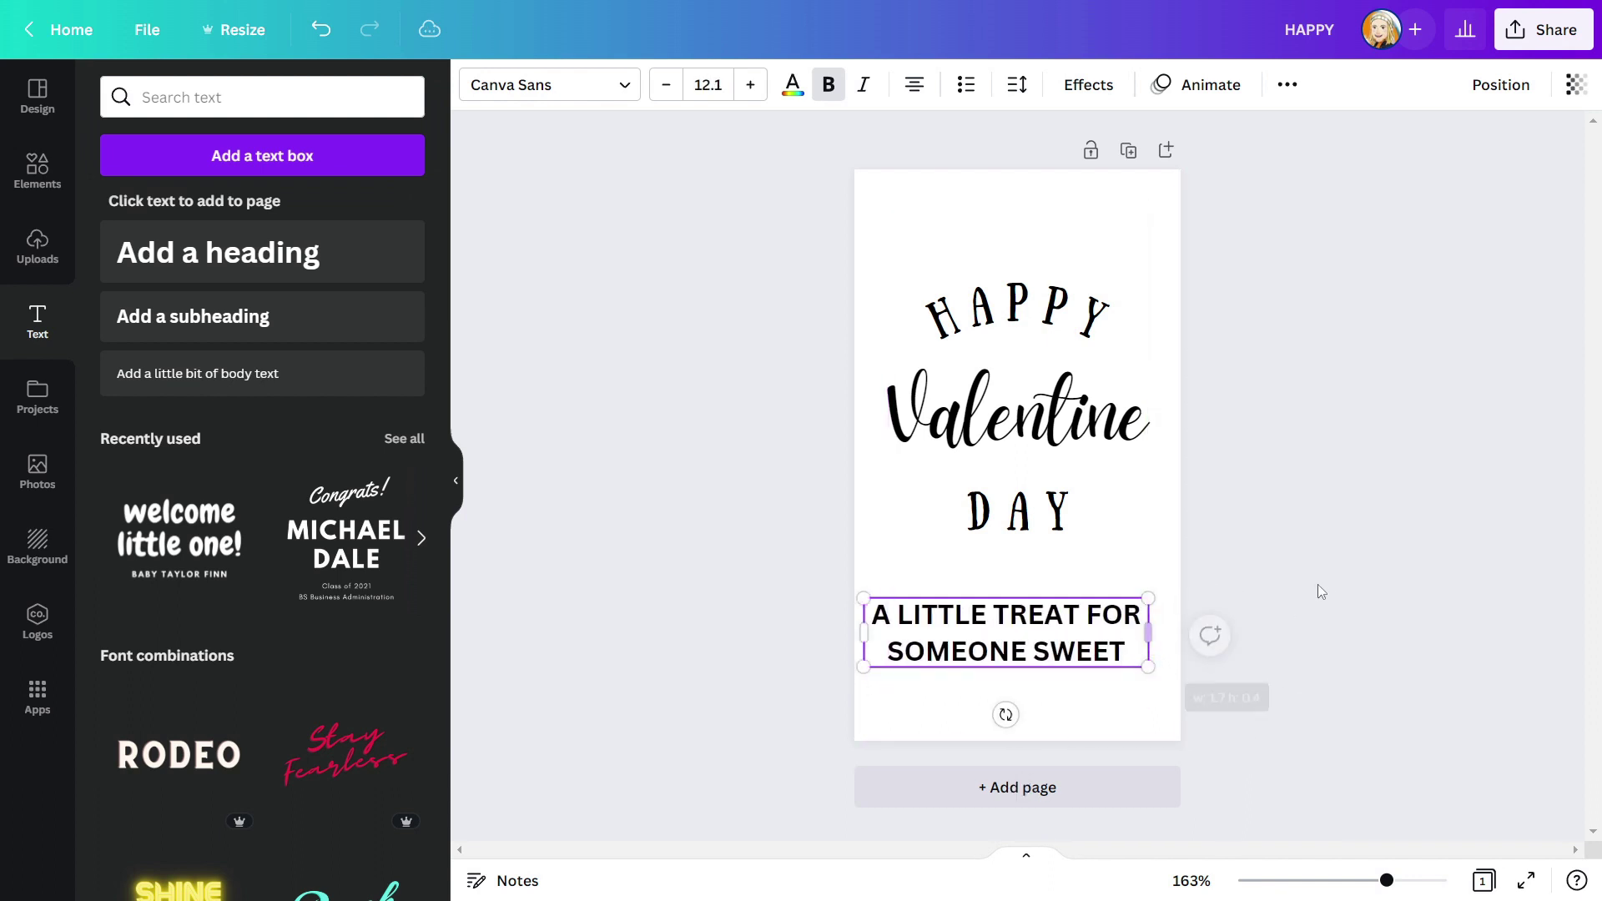
pyautogui.click(1320, 592)
# - Set the tagline in Canva Student Font, slightly larger, and align it on the page
pyautogui.moveTo(977, 649); pyautogui.dragTo(989, 649)
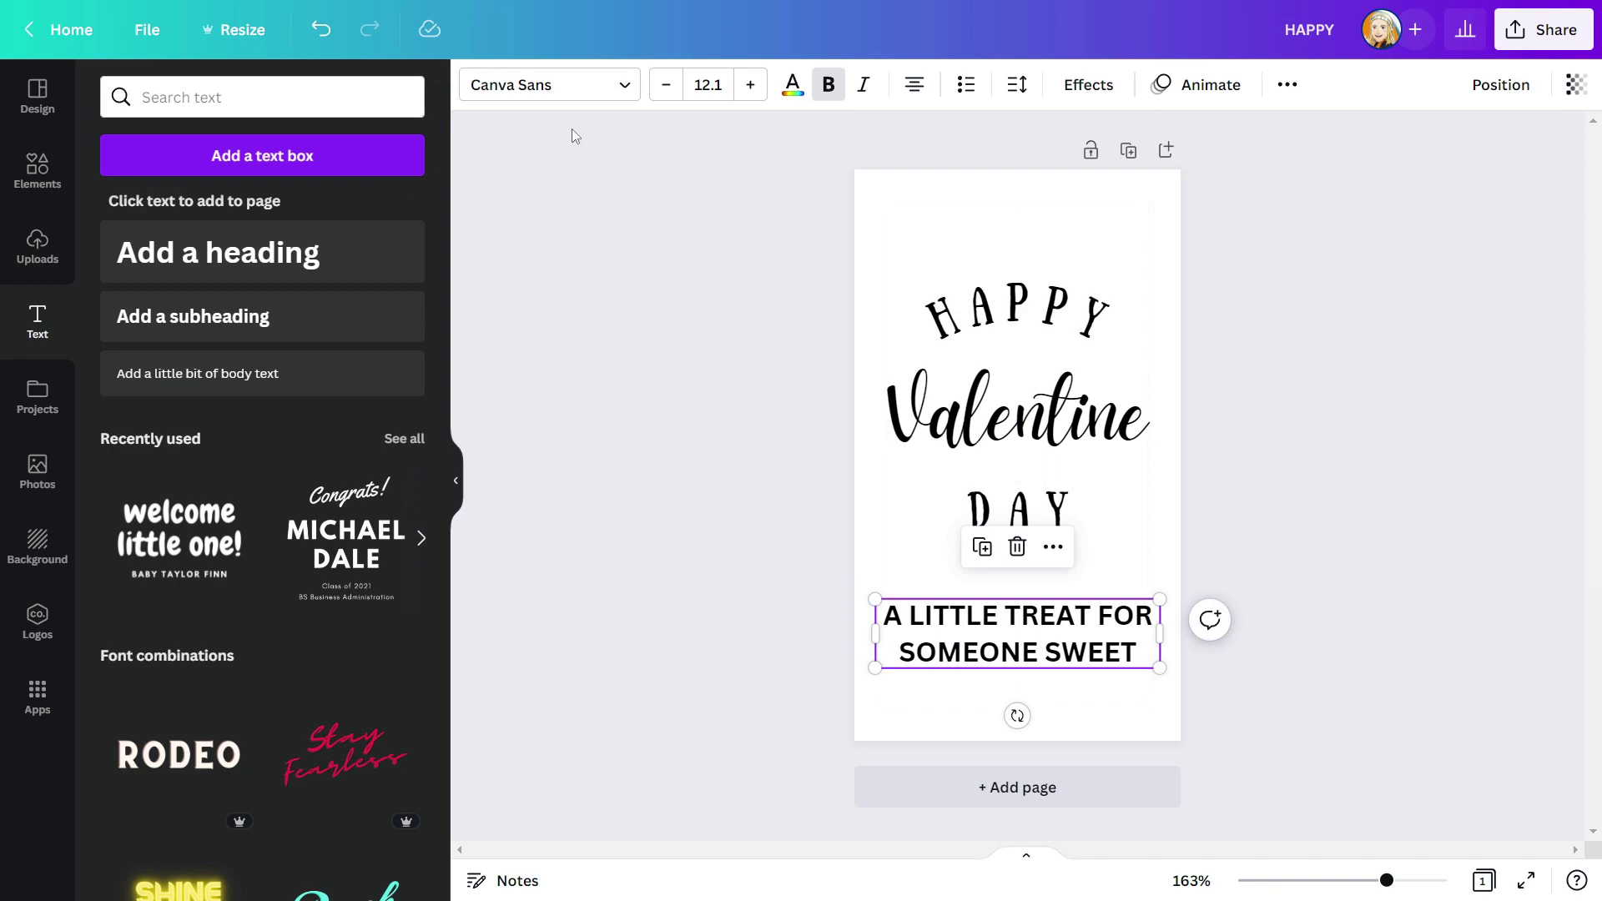
pyautogui.click(540, 87)
pyautogui.click(404, 98)
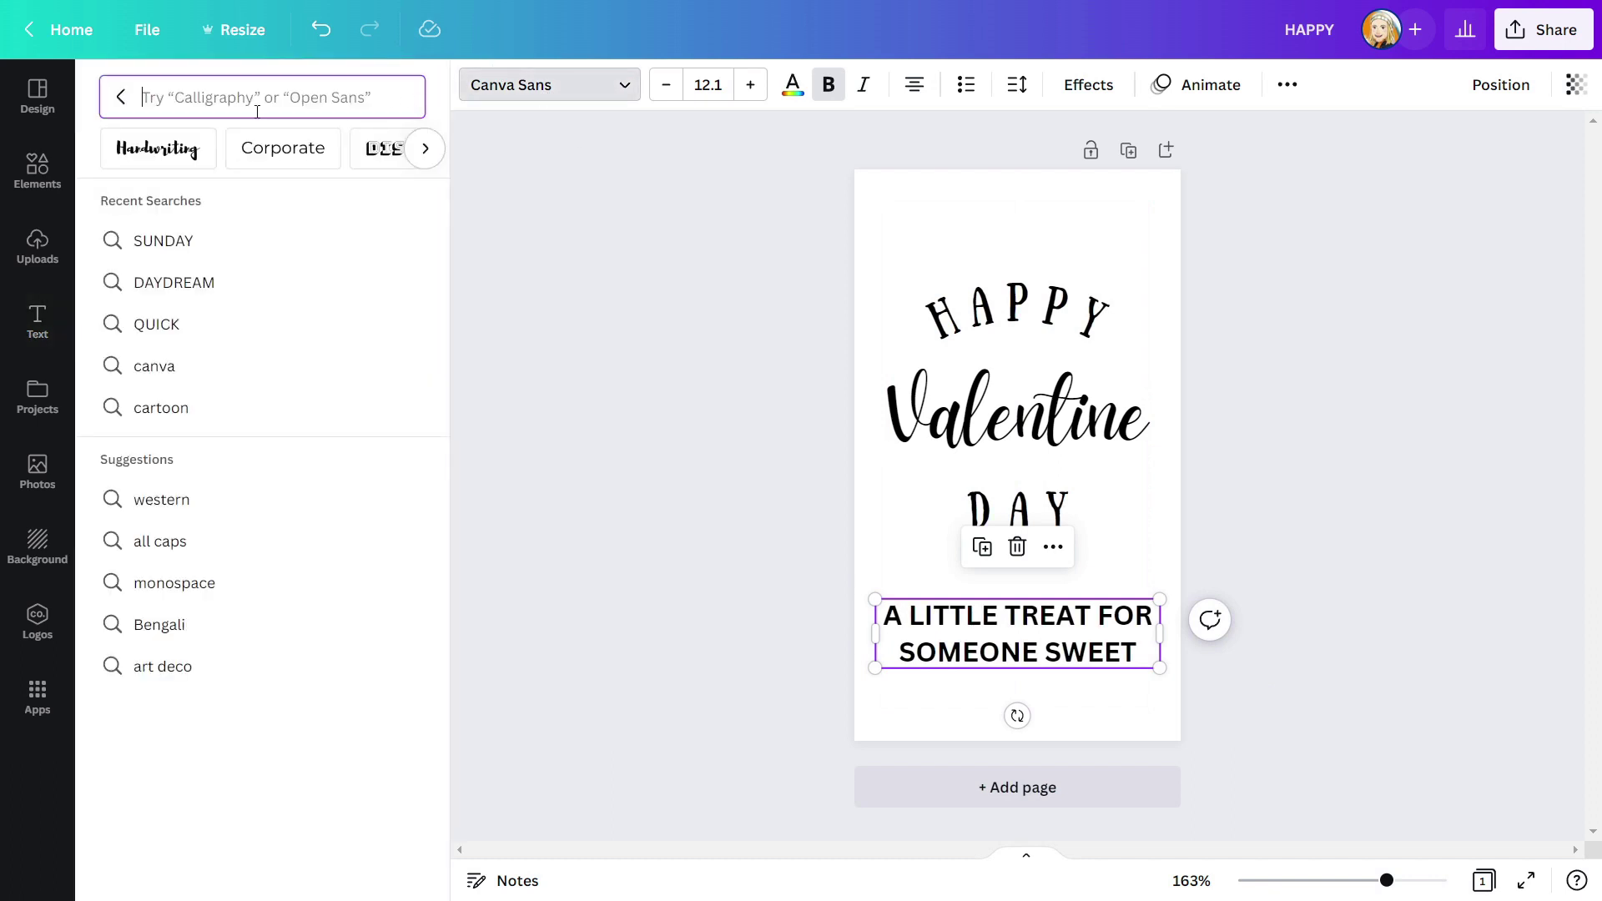
pyautogui.write('CANVA')
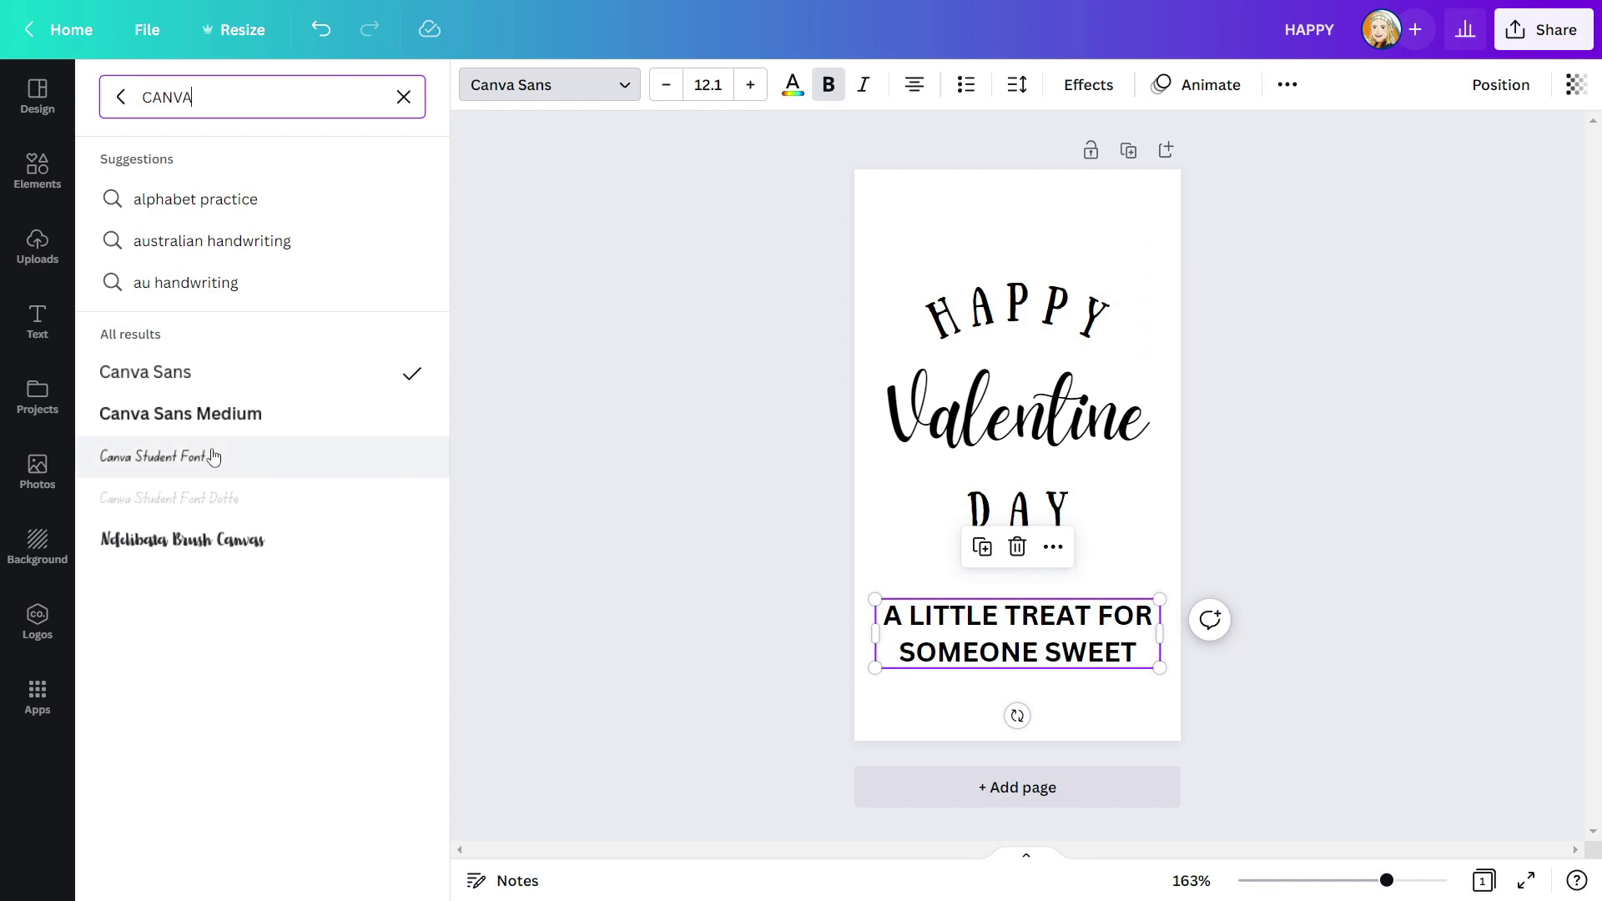
pyautogui.click(215, 458)
pyautogui.click(1278, 629)
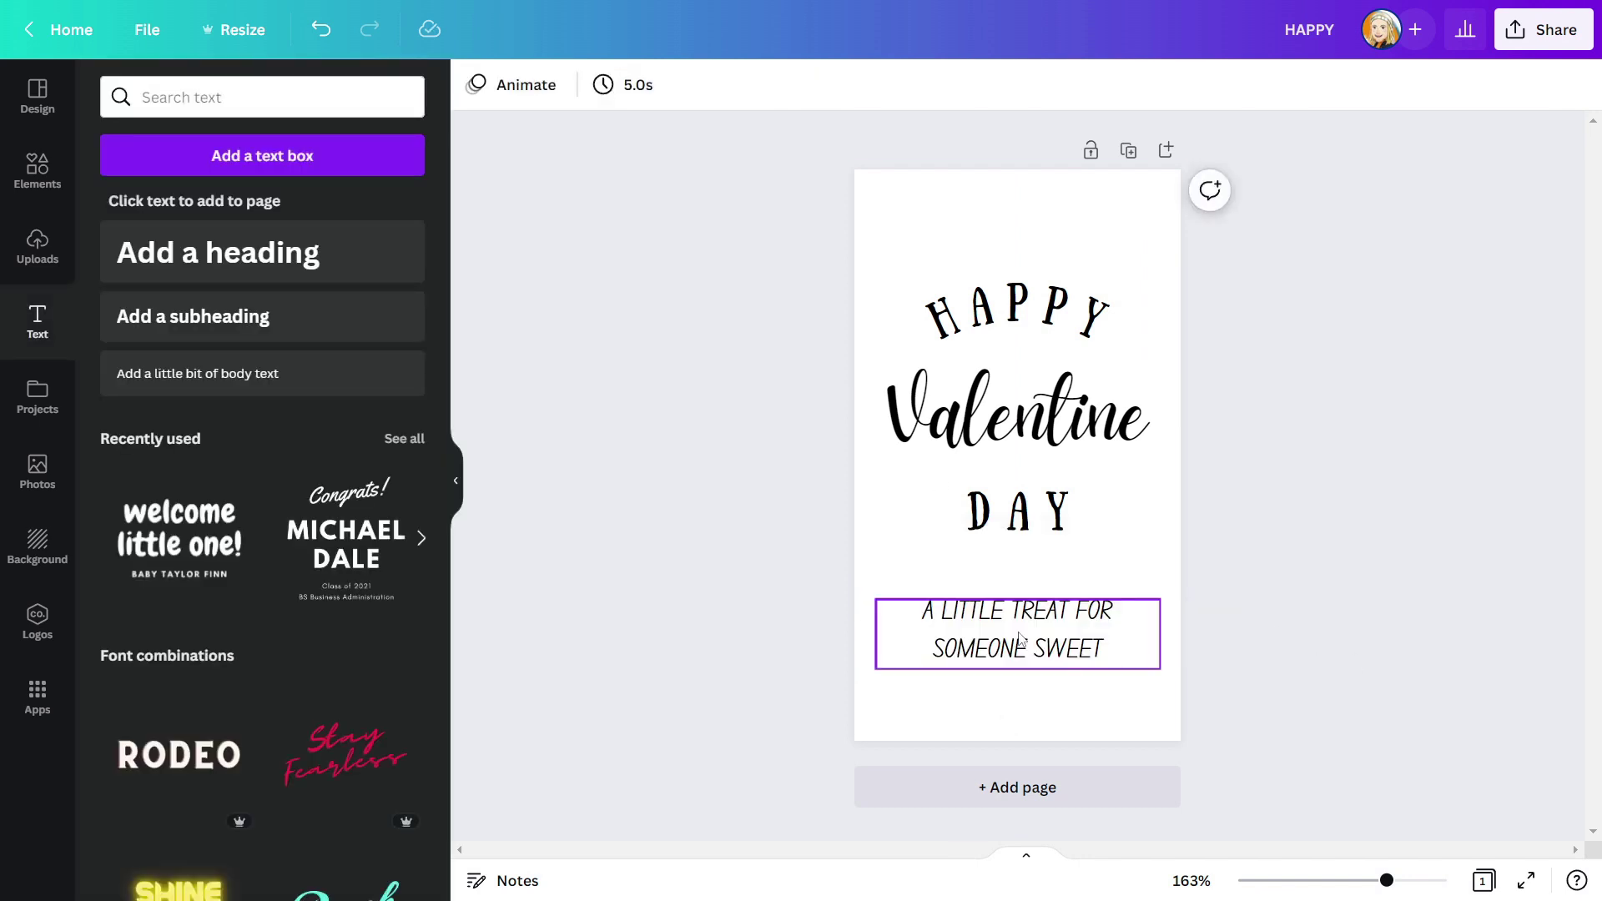
pyautogui.click(1014, 639)
pyautogui.moveTo(874, 670); pyautogui.dragTo(853, 674)
pyautogui.moveTo(1048, 612); pyautogui.dragTo(1070, 622)
pyautogui.moveTo(874, 648); pyautogui.dragTo(873, 648)
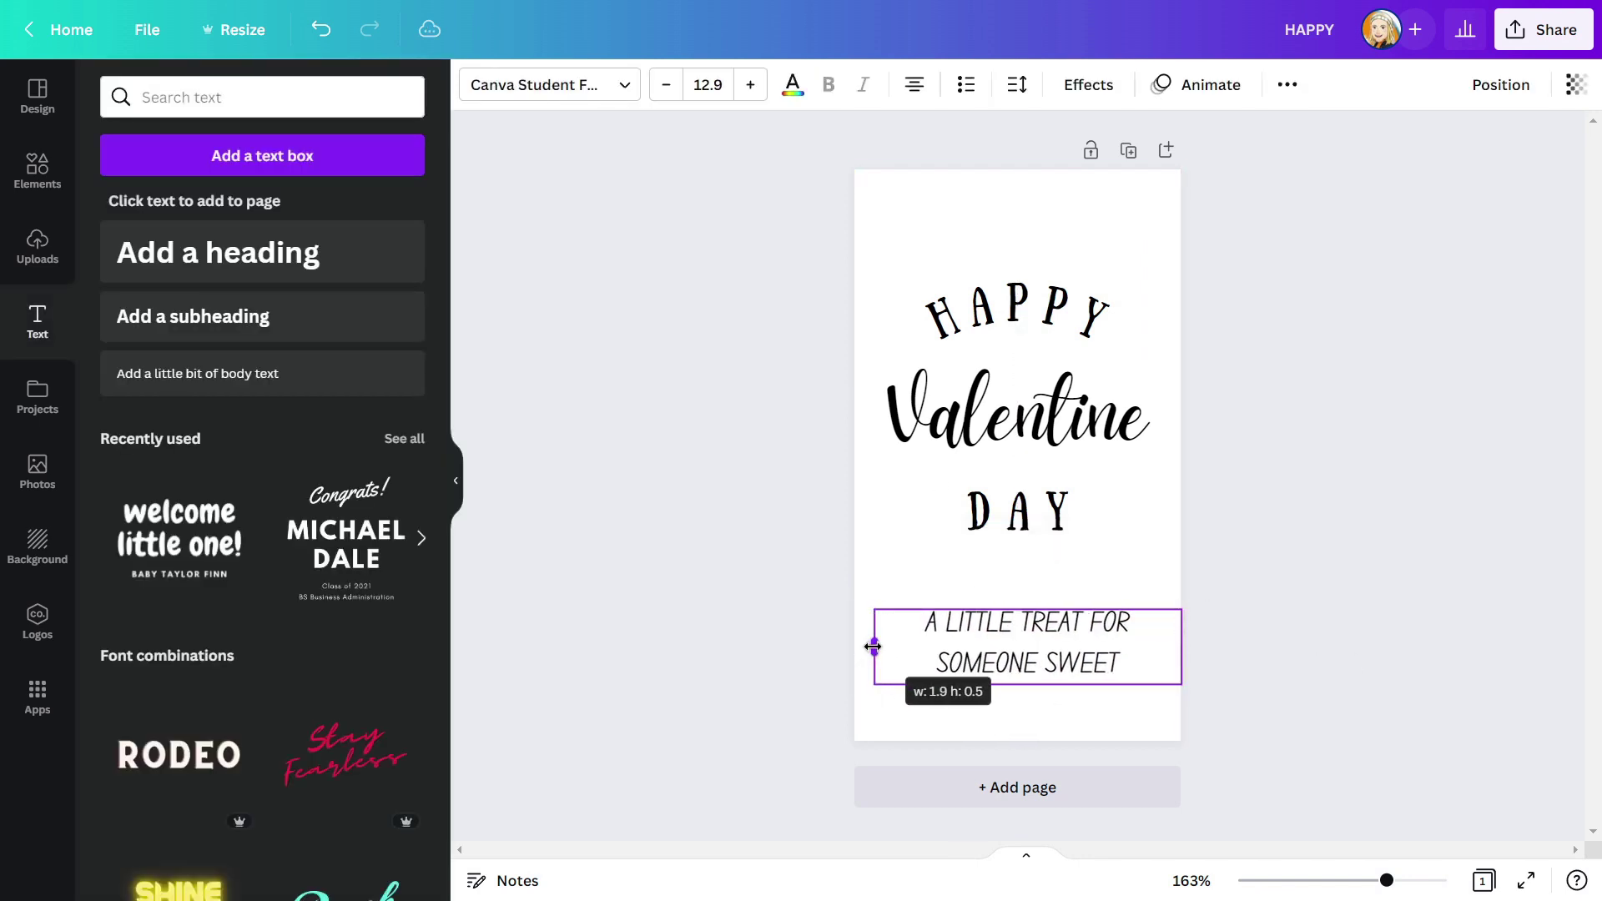
pyautogui.click(1465, 641)
pyautogui.moveTo(1000, 644); pyautogui.dragTo(979, 638)
# - Give the tagline letter spacing 118 and line spacing 1.18, then centre DAY
pyautogui.click(1018, 84)
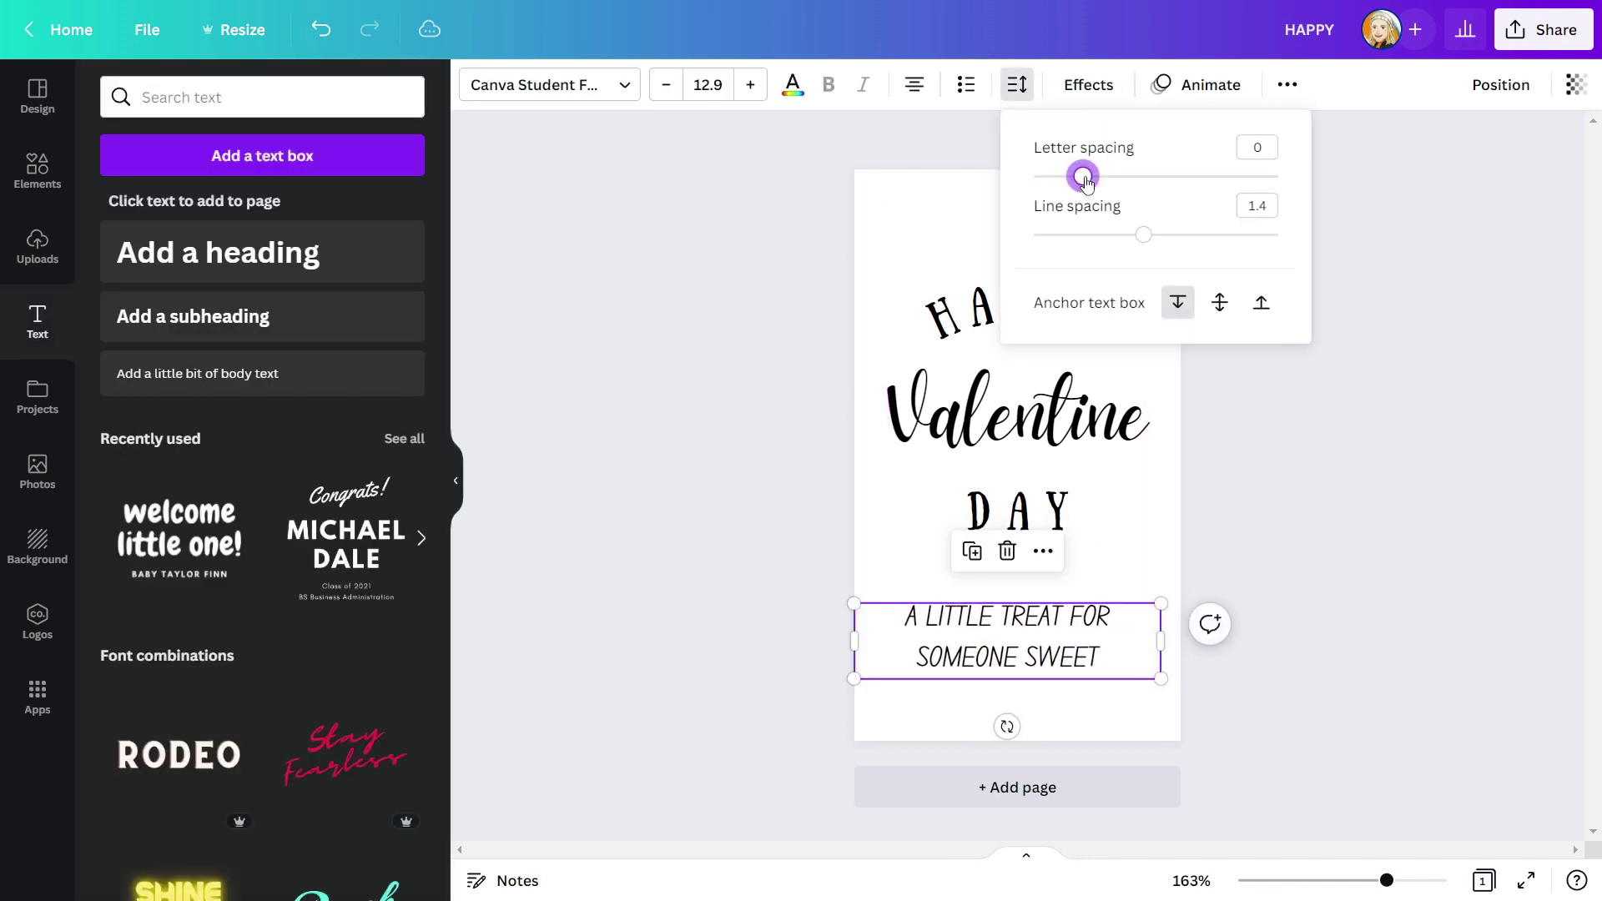
pyautogui.moveTo(1081, 176); pyautogui.dragTo(1114, 184)
pyautogui.moveTo(1144, 239); pyautogui.dragTo(1119, 243)
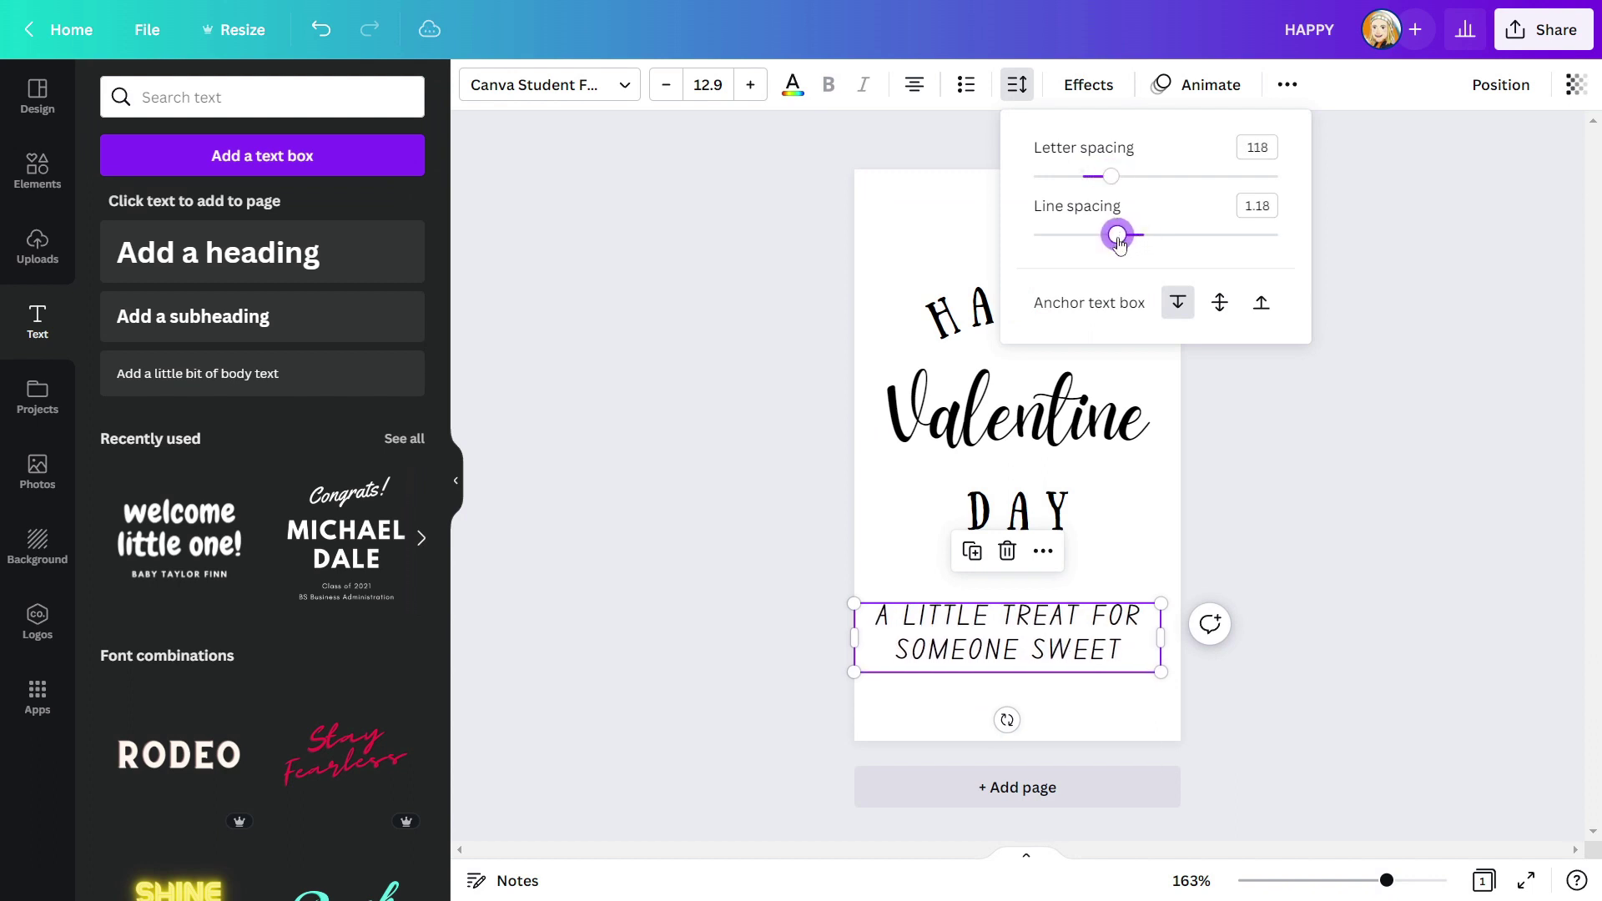
pyautogui.moveTo(1084, 658); pyautogui.dragTo(1094, 657)
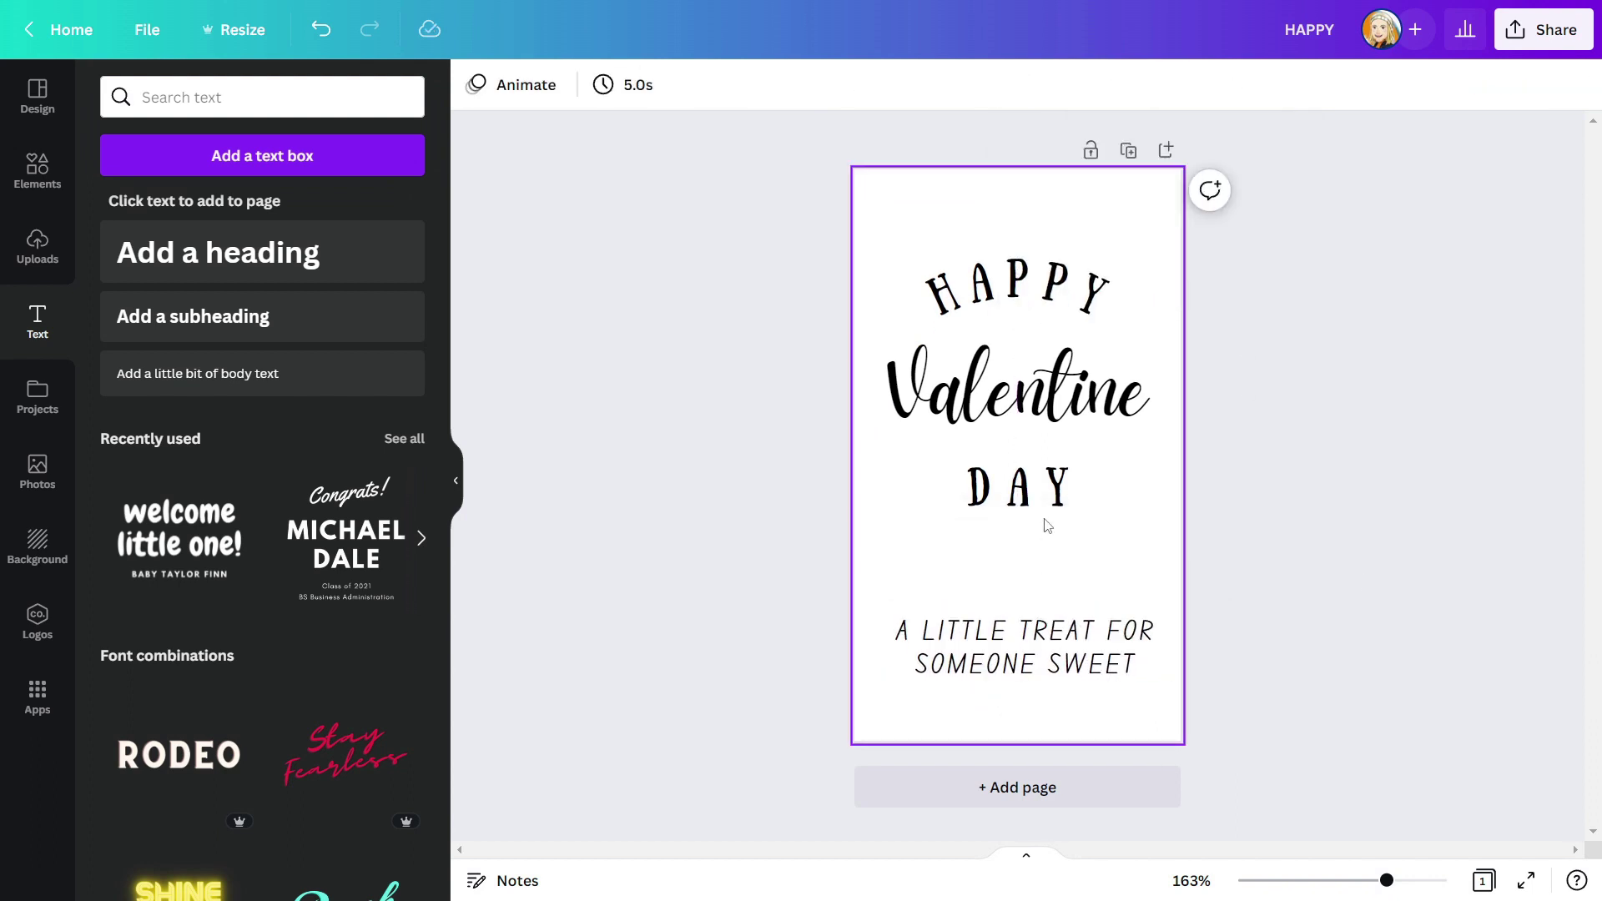
pyautogui.click(1045, 500)
pyautogui.moveTo(1045, 501); pyautogui.dragTo(1046, 499)
pyautogui.click(991, 570)
# - Search the Elements graphics for VALENTINE and add the gnome graphic
pyautogui.click(31, 174)
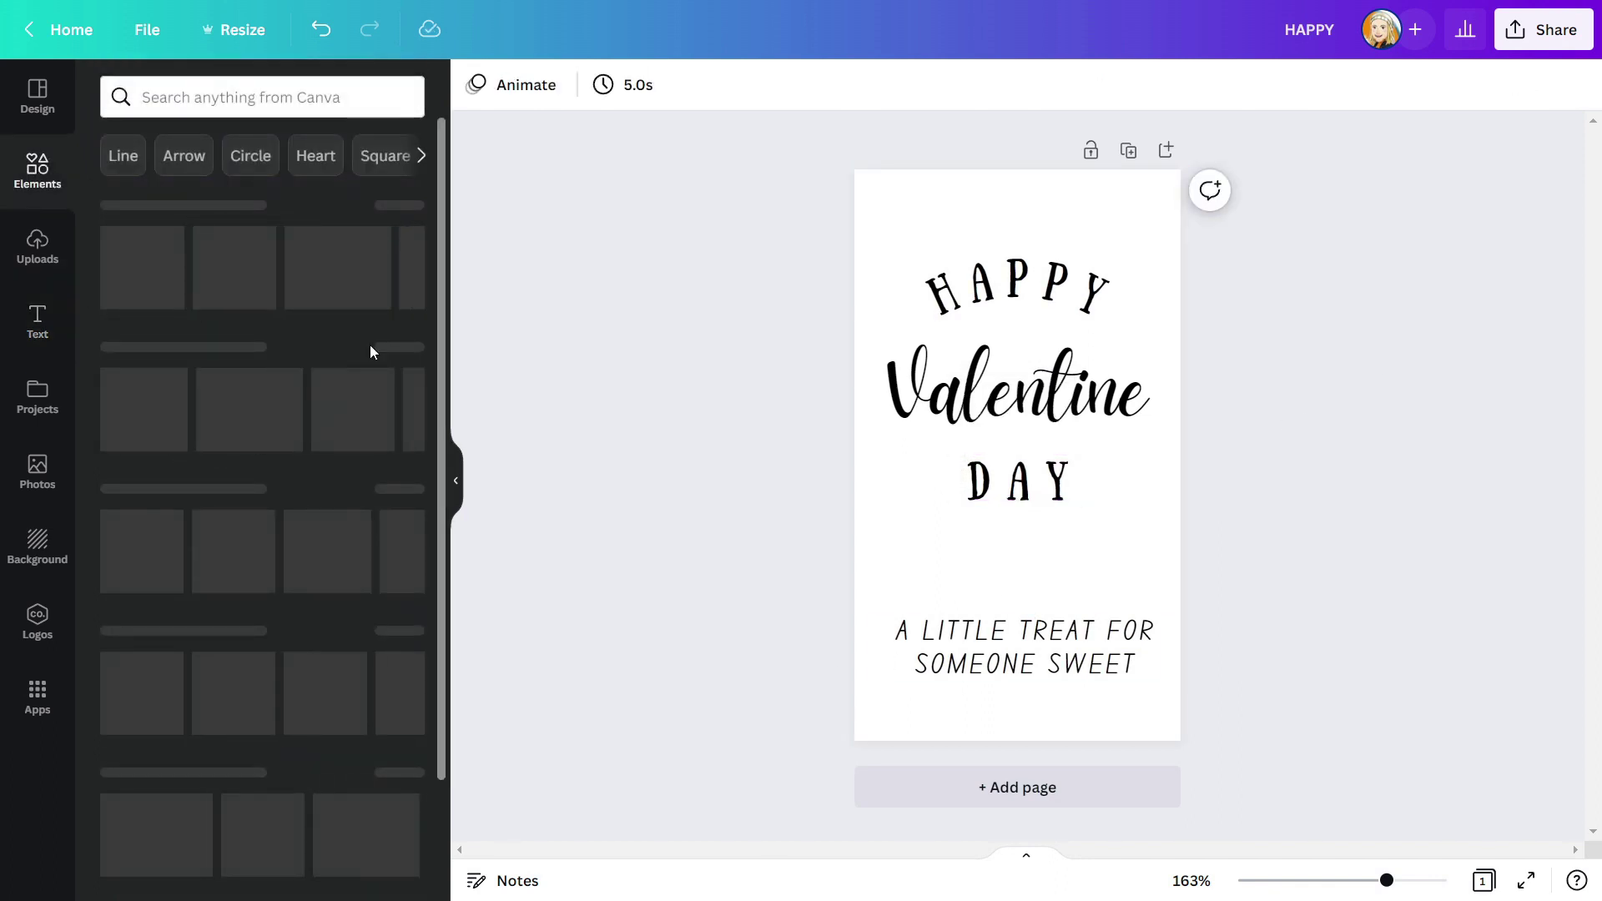
pyautogui.click(242, 81)
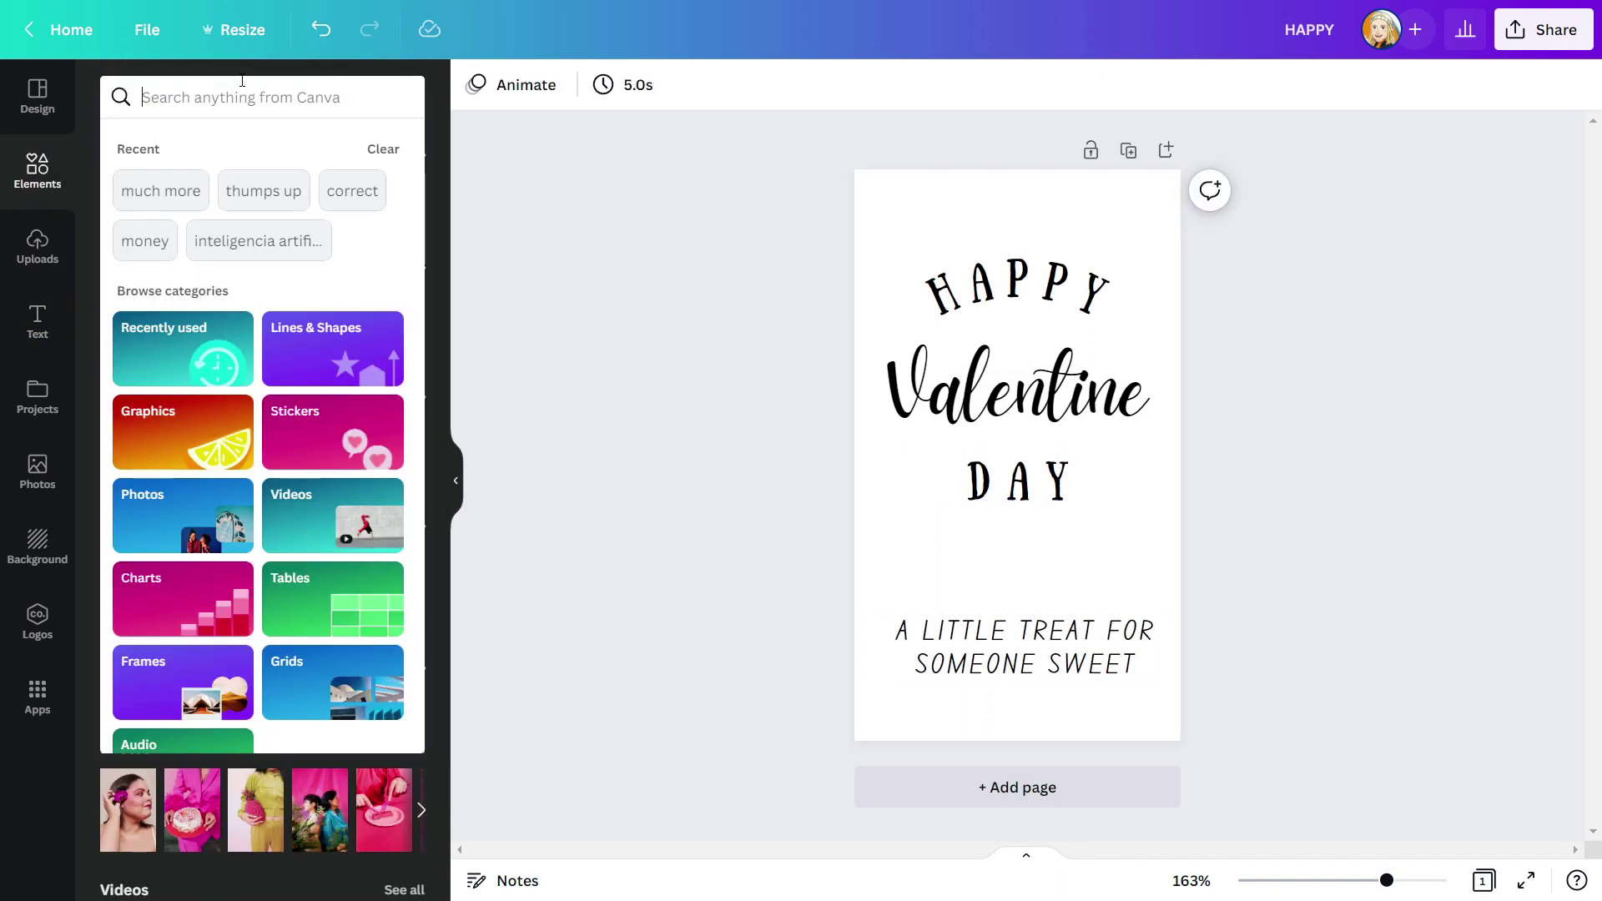
pyautogui.write('VAL')
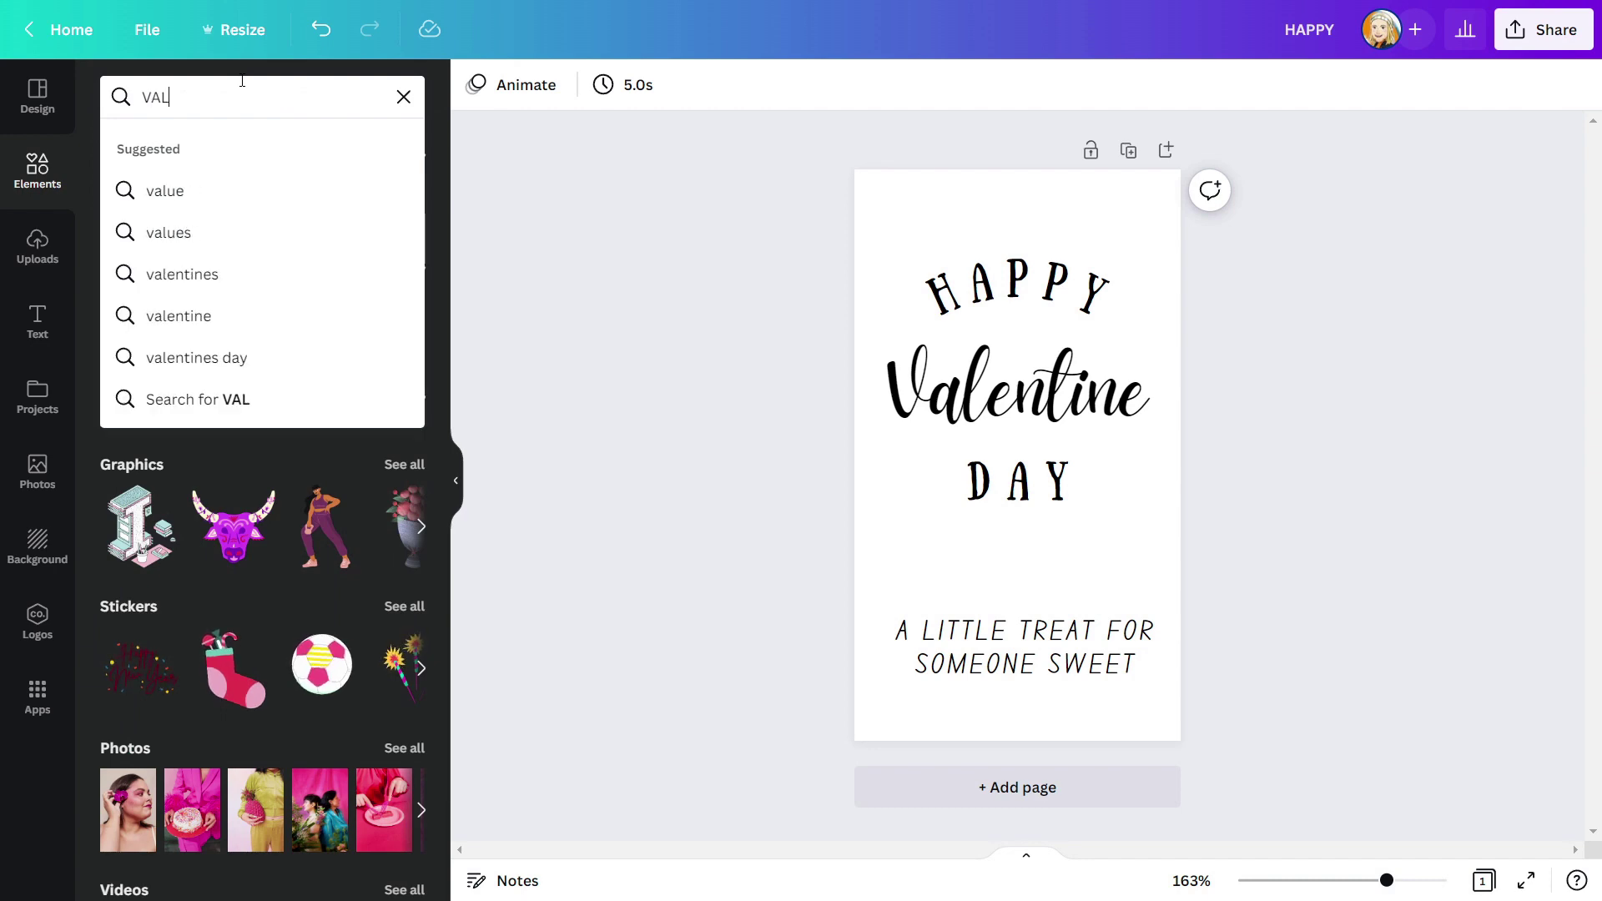
pyautogui.write('ENTINE')
pyautogui.press('Return')
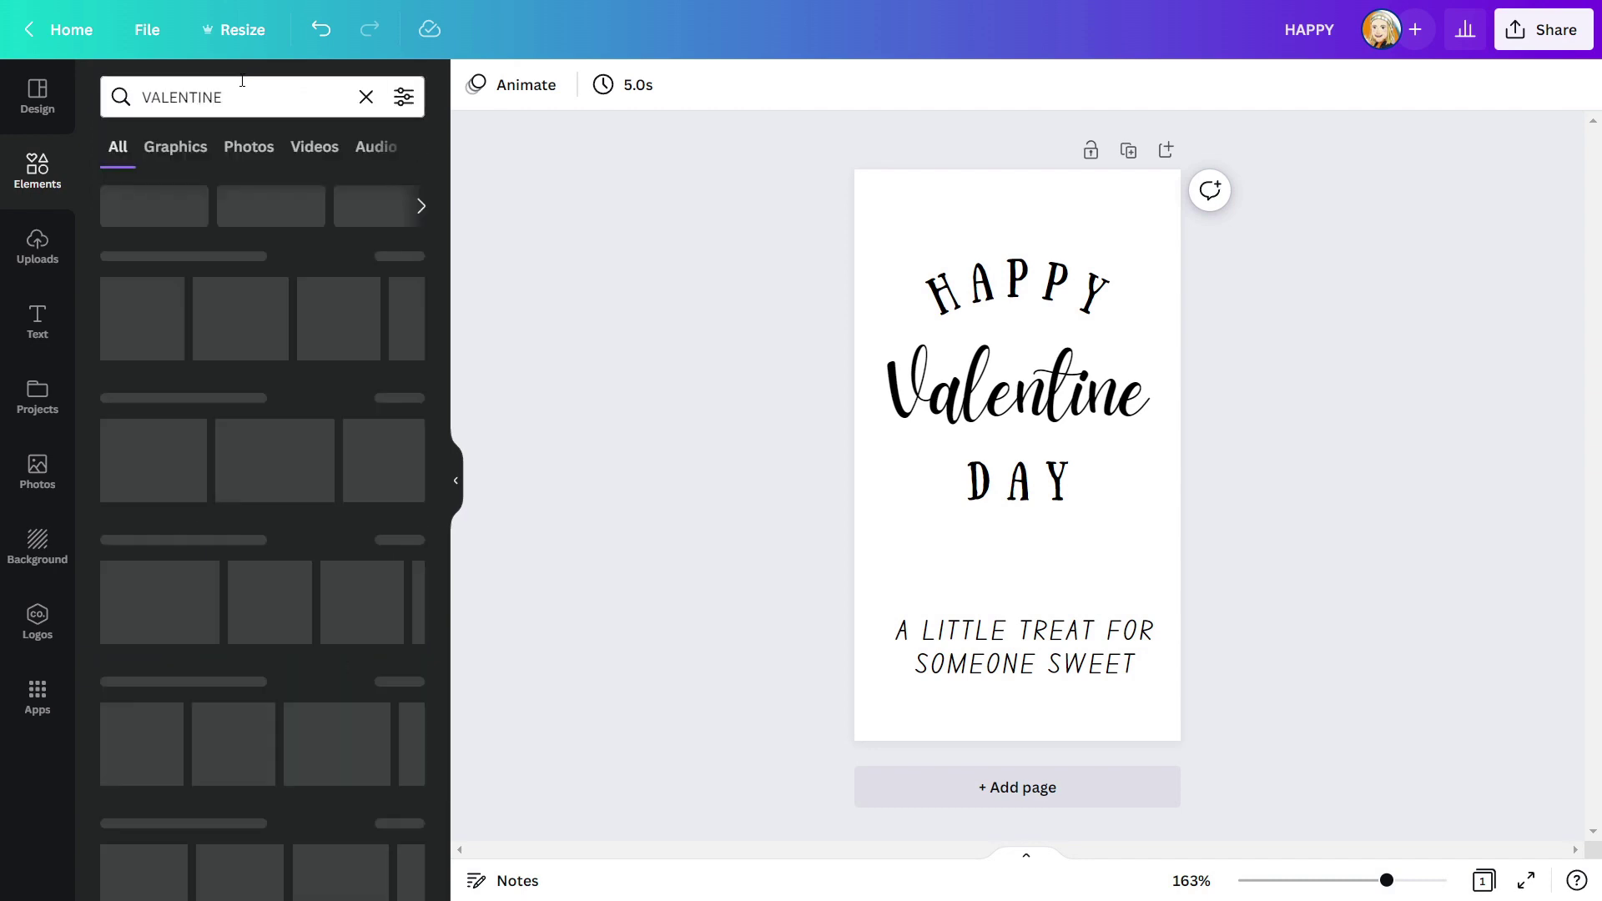
pyautogui.scroll(-1, 234, 358)
pyautogui.scroll(1, 243, 374)
pyautogui.click(175, 148)
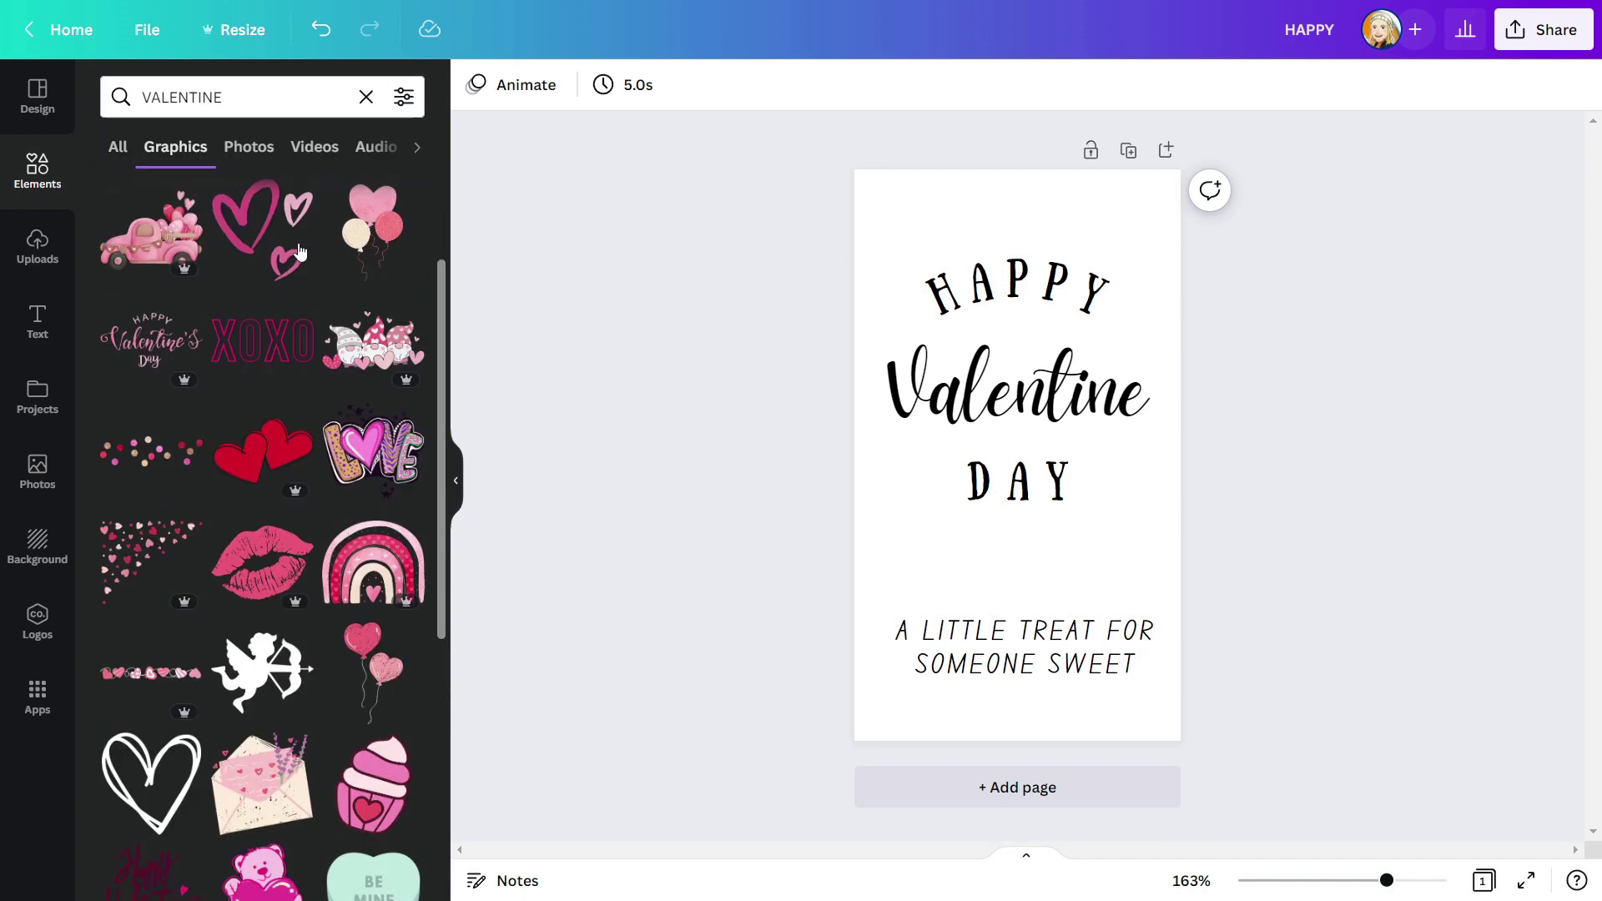
pyautogui.scroll(-5, 241, 713)
pyautogui.scroll(5, 241, 714)
pyautogui.scroll(2, 242, 713)
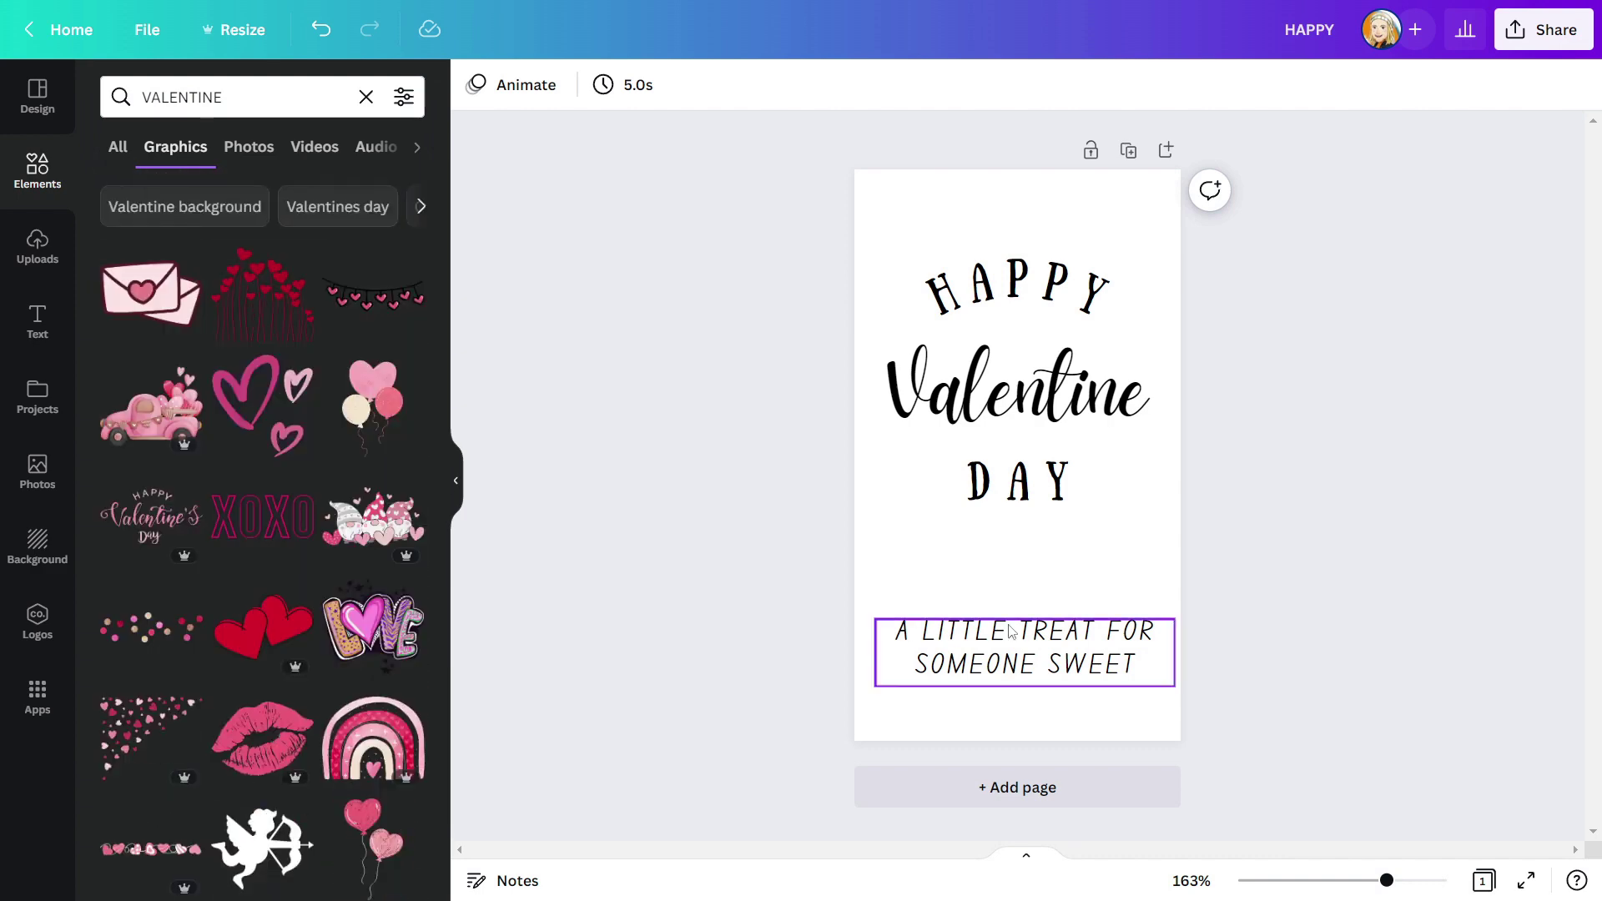
pyautogui.click(371, 523)
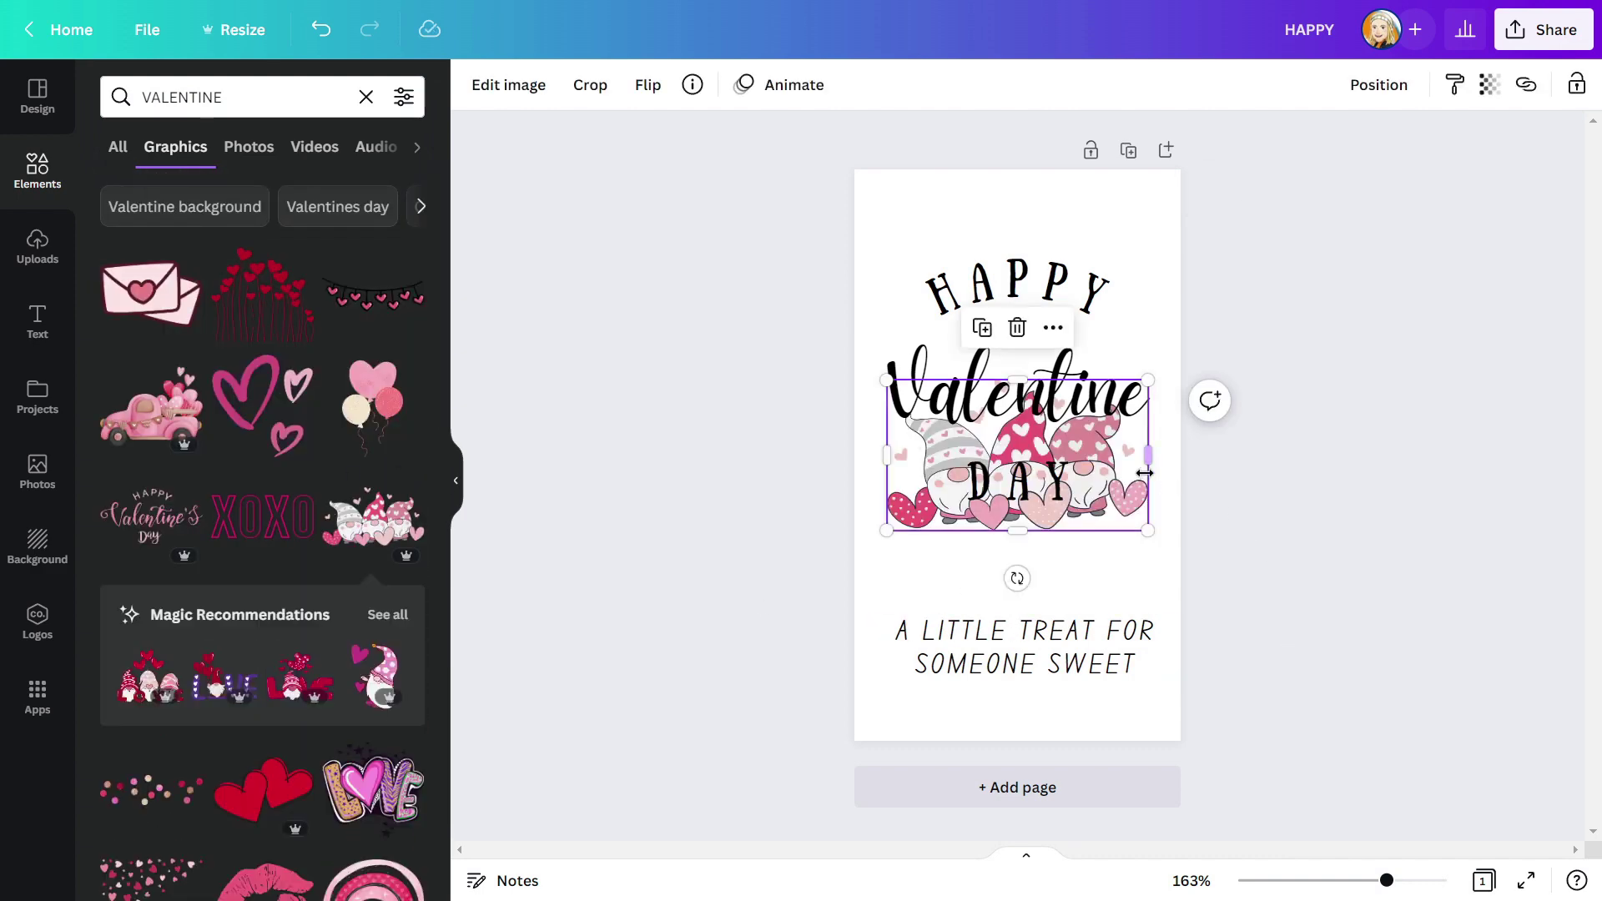
# - Shrink the gnome and place it between DAY and the tagline
pyautogui.moveTo(1135, 504); pyautogui.dragTo(1163, 570)
pyautogui.moveTo(1165, 470); pyautogui.dragTo(1049, 543)
pyautogui.moveTo(1012, 597); pyautogui.dragTo(1077, 583)
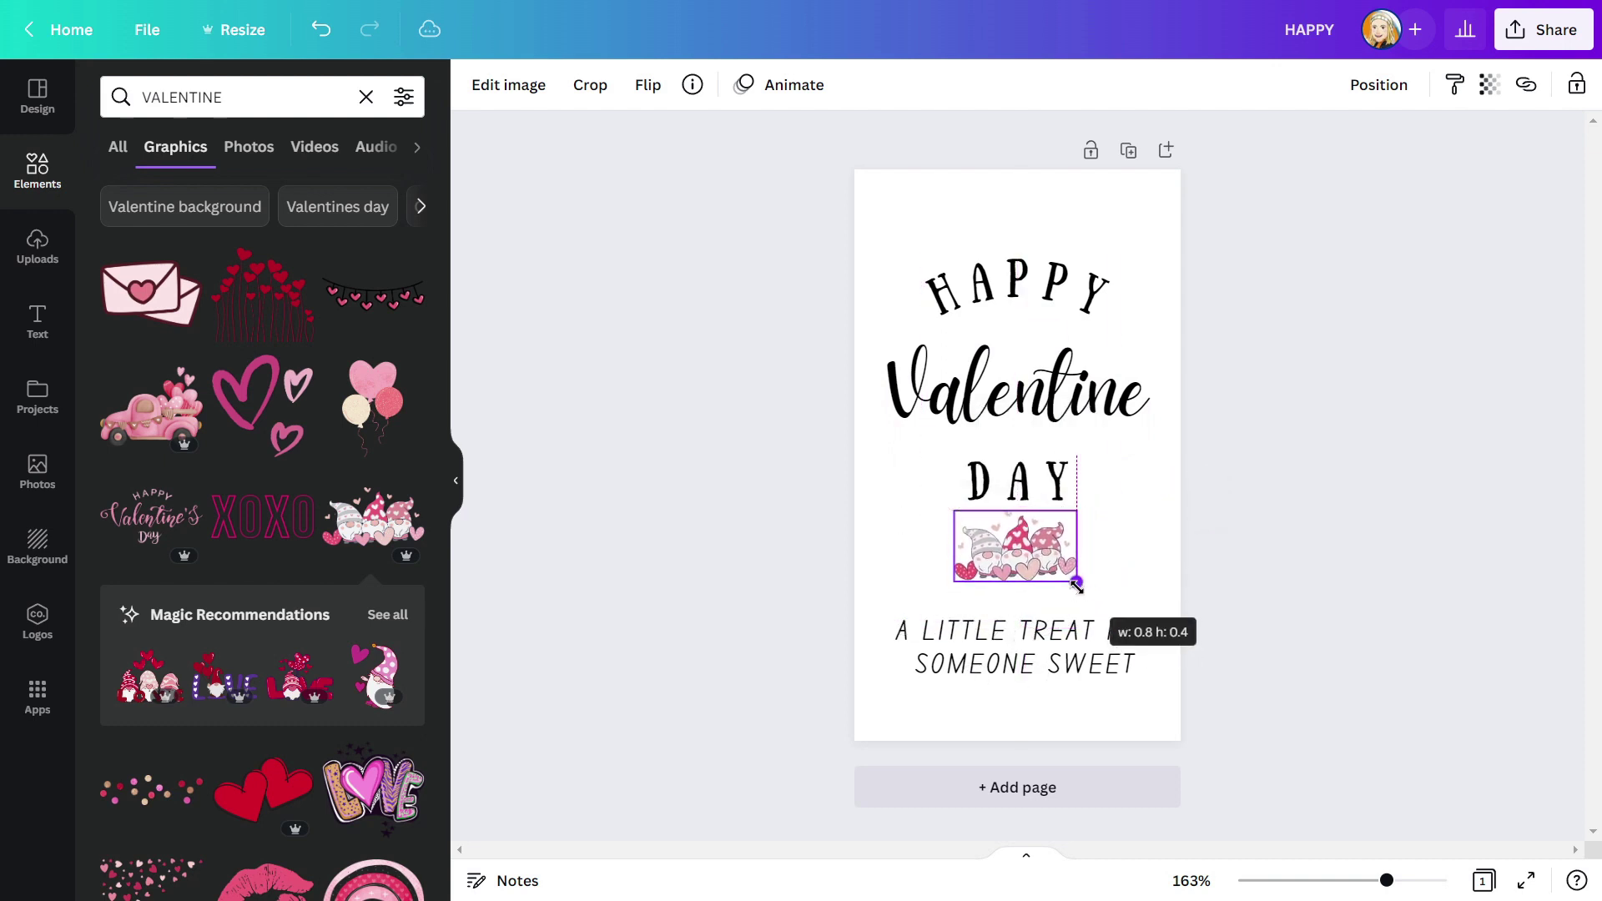
pyautogui.click(1082, 562)
pyautogui.click(1064, 561)
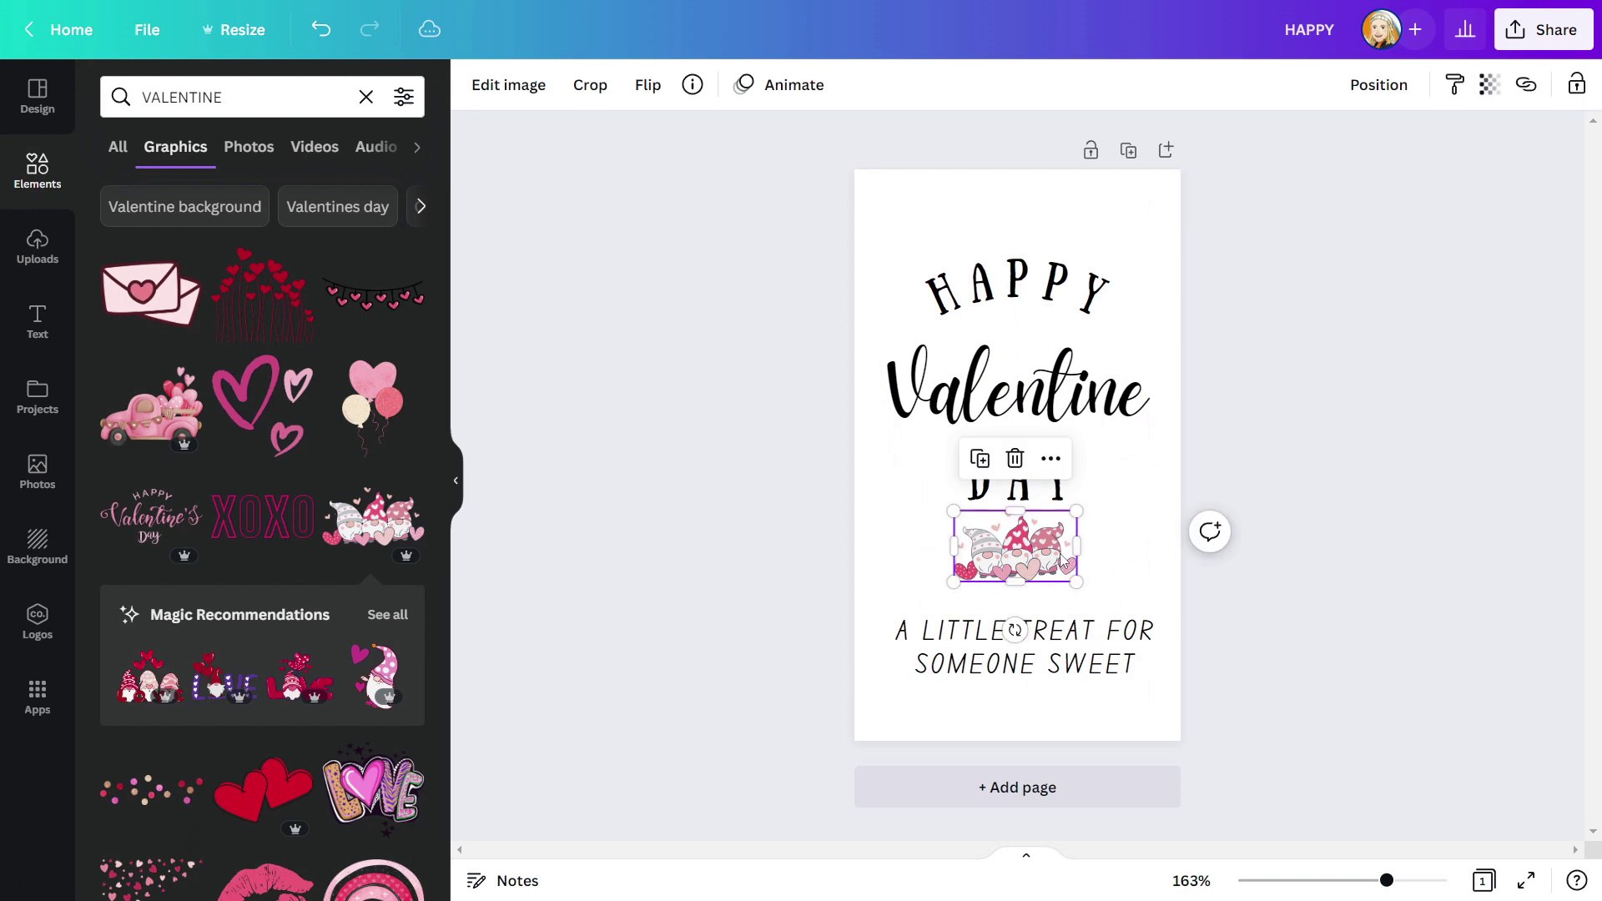
pyautogui.click(1305, 573)
# - Nudge the tagline, then select all elements, shrink them slightly and recentre
pyautogui.moveTo(1089, 643); pyautogui.dragTo(1083, 639)
pyautogui.click(1349, 551)
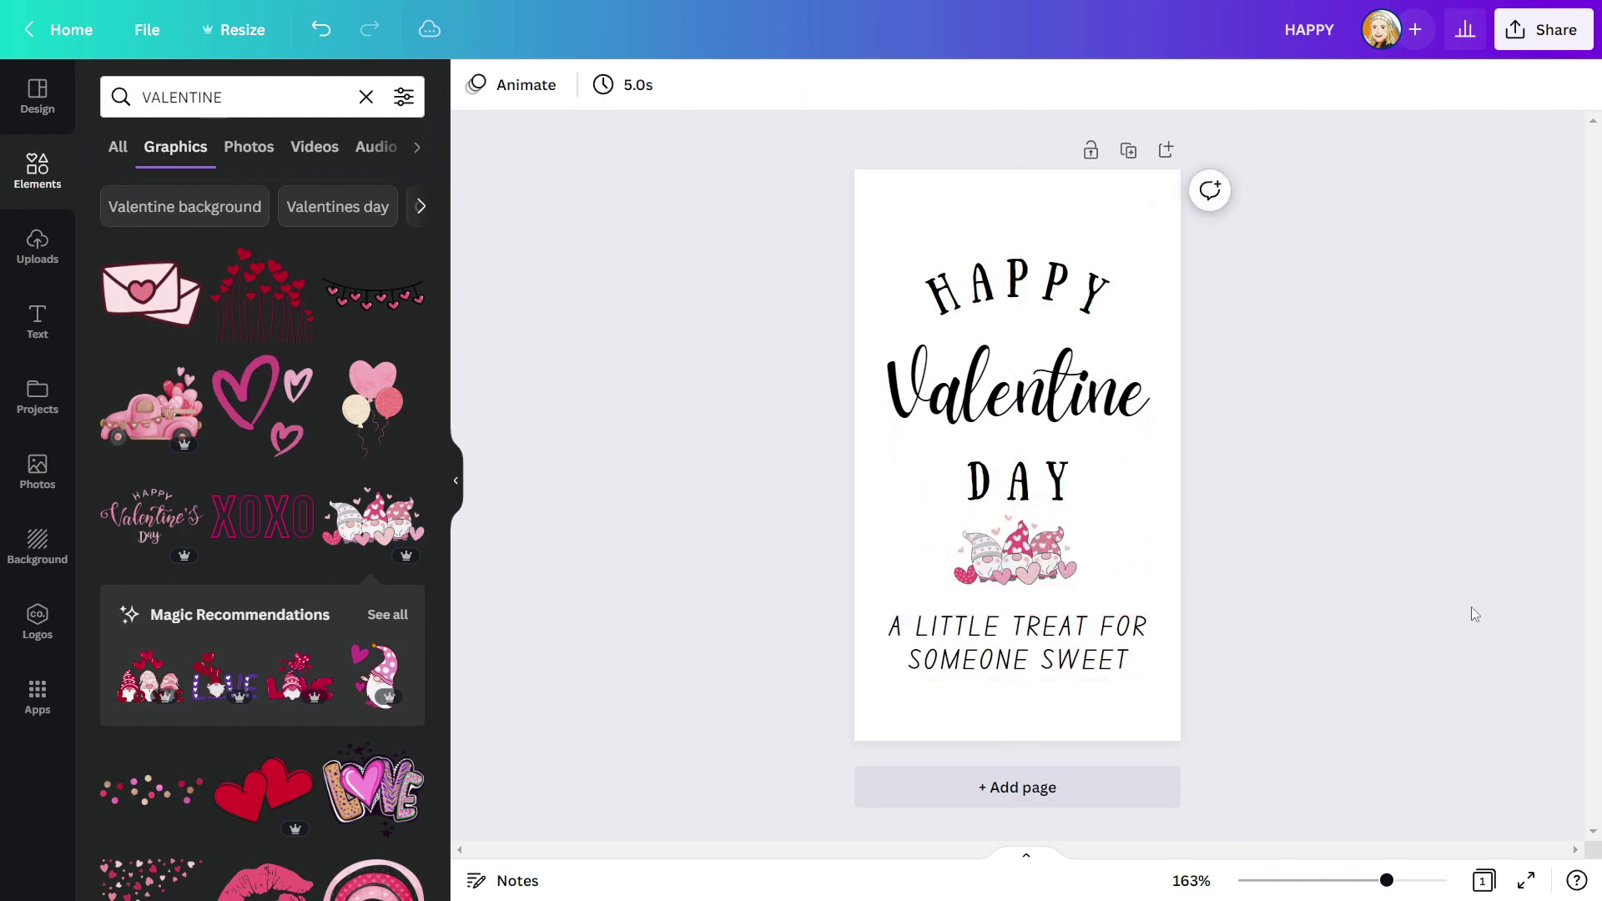
pyautogui.moveTo(598, 226); pyautogui.dragTo(1157, 668)
pyautogui.moveTo(1094, 605)
pyautogui.mouseDown()
pyautogui.moveTo(1113, 600)
pyautogui.moveTo(1099, 600)
pyautogui.mouseUp()
pyautogui.click(1339, 503)
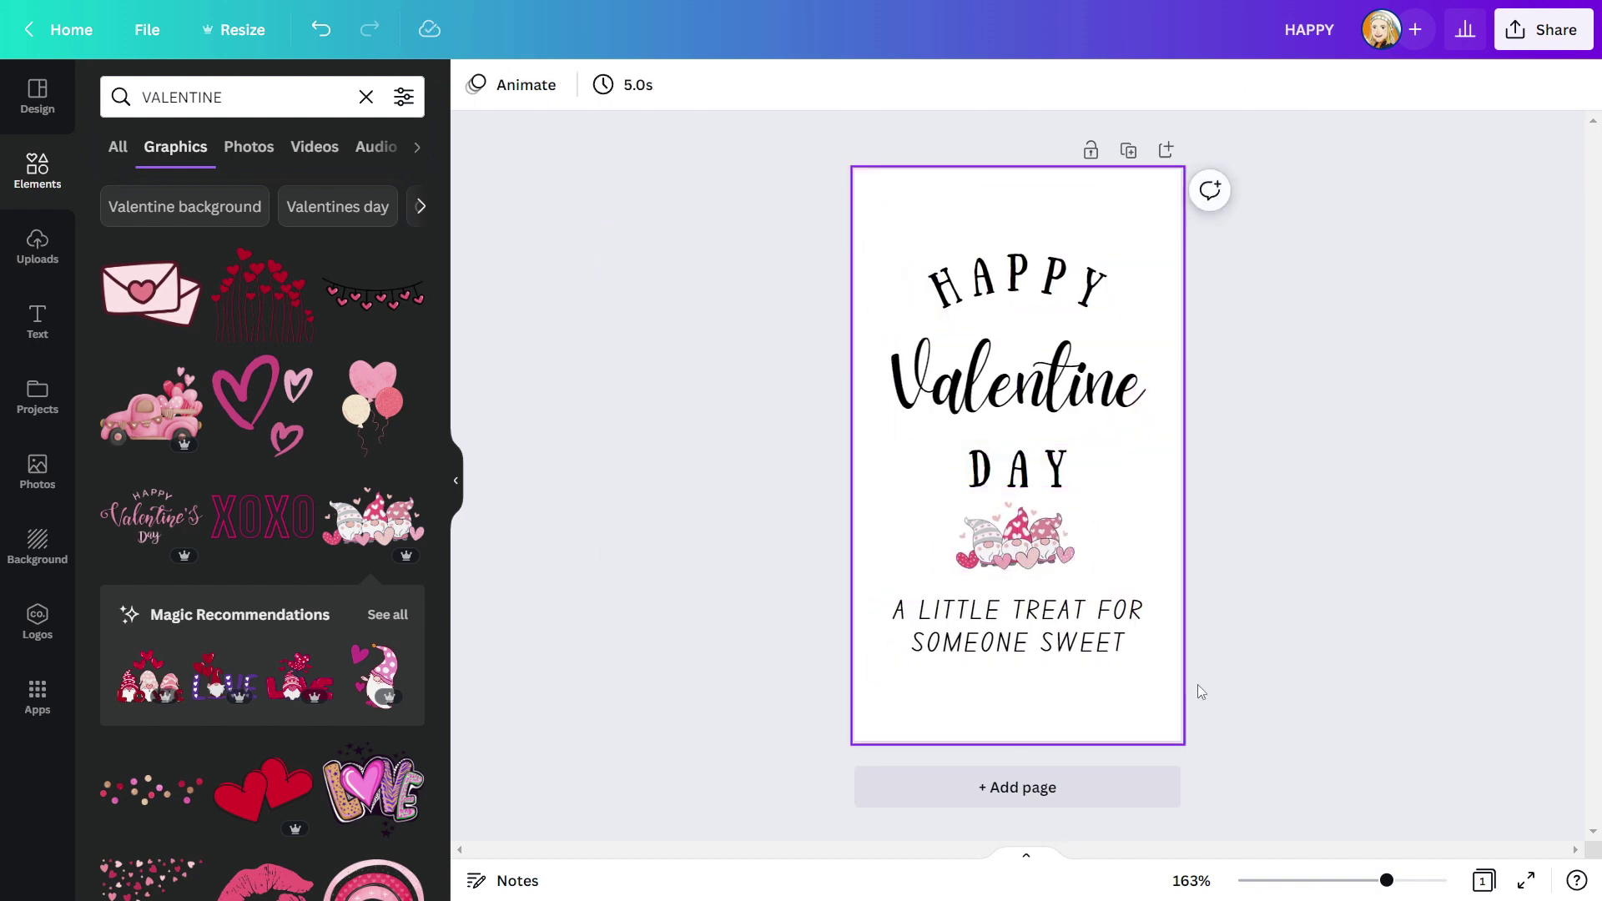